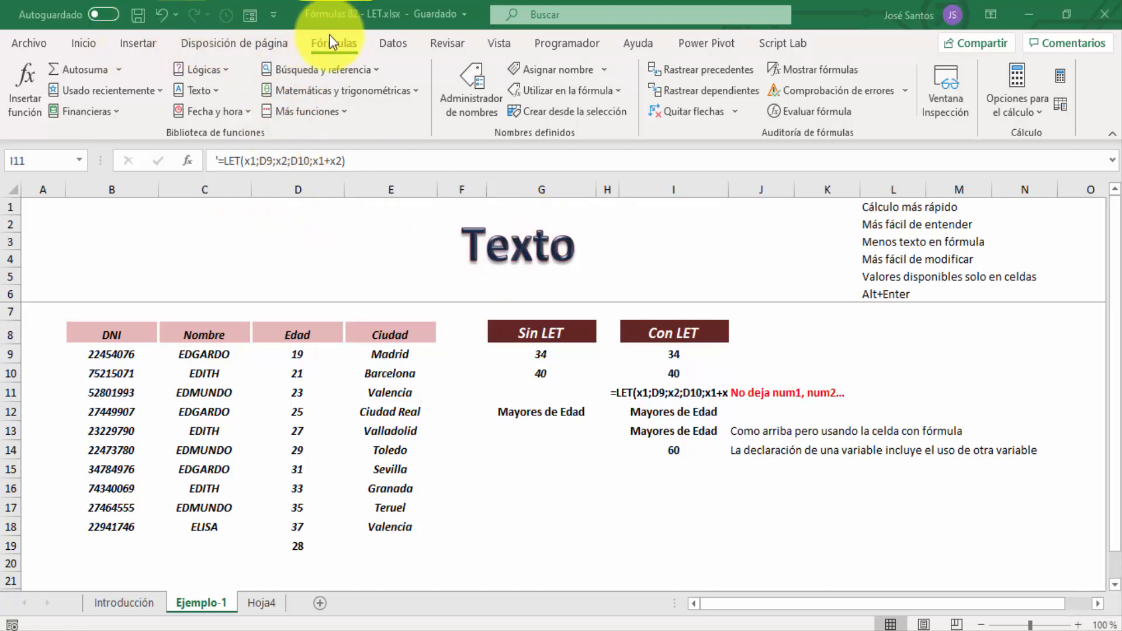
# Step: Look up the LET function among the text functions and read its syntax description
pyautogui.click(216, 89)
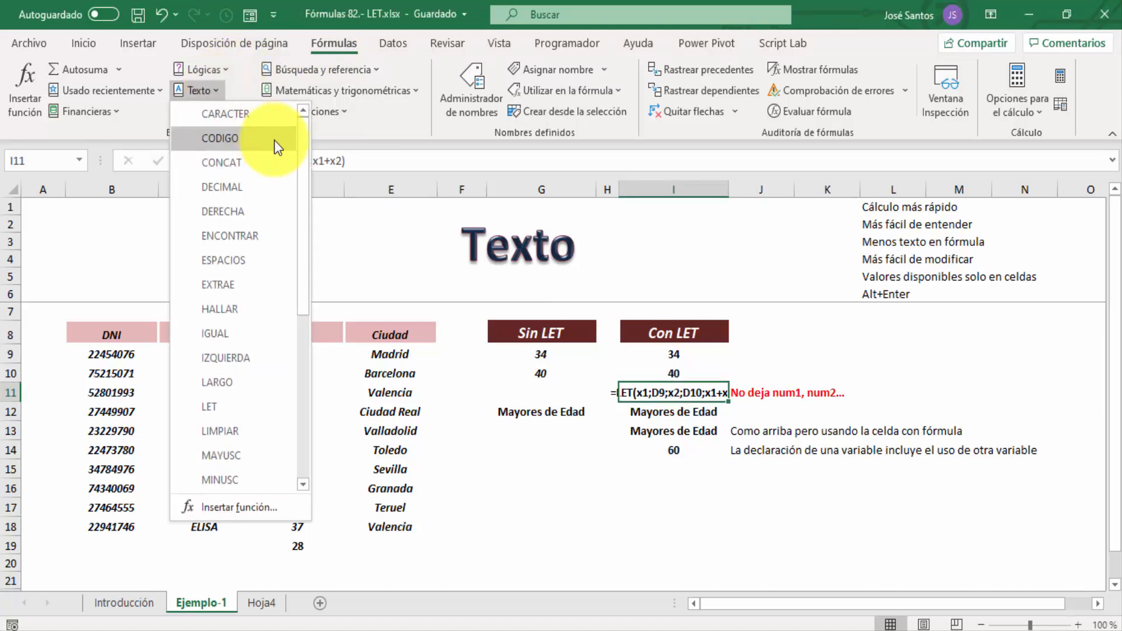
pyautogui.moveTo(303, 160); pyautogui.dragTo(312, 416)
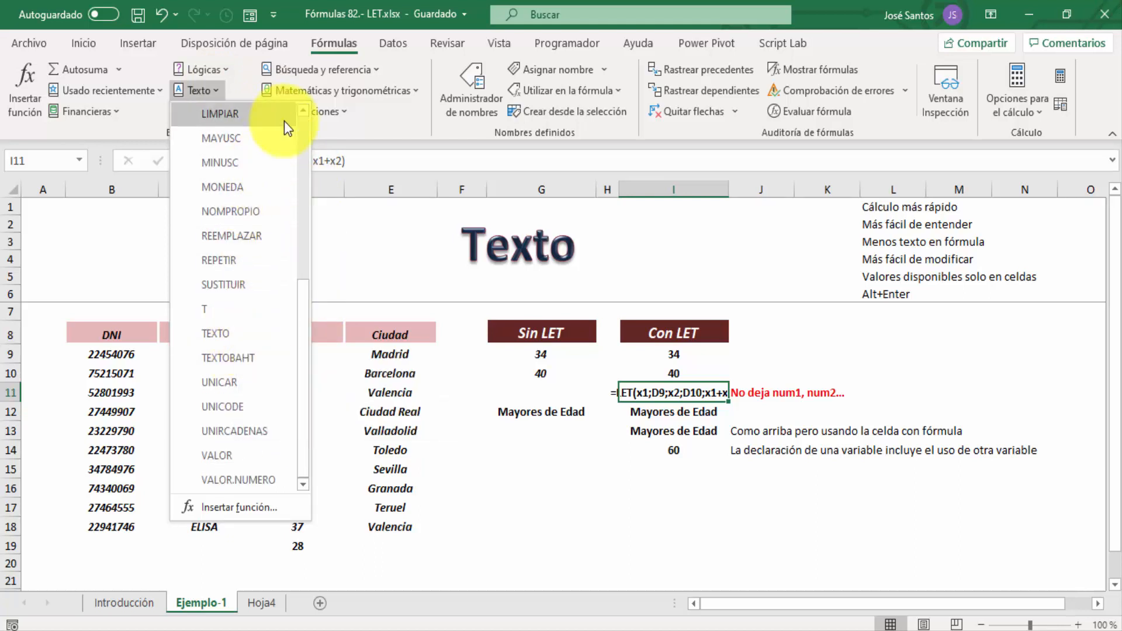
pyautogui.click(303, 137)
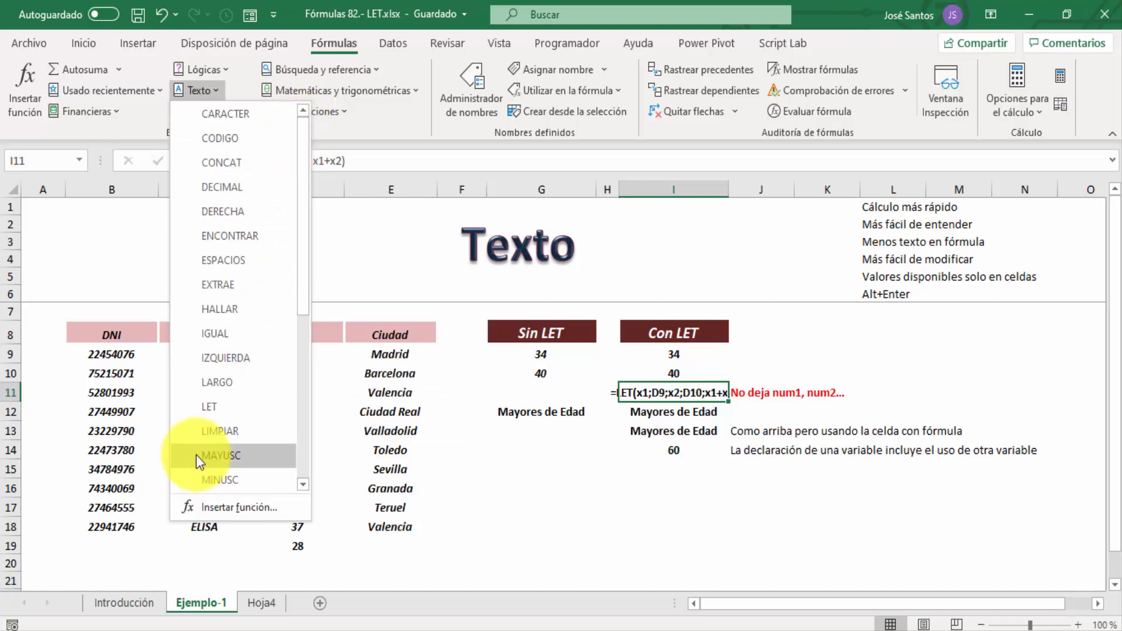
pyautogui.moveTo(212, 415)
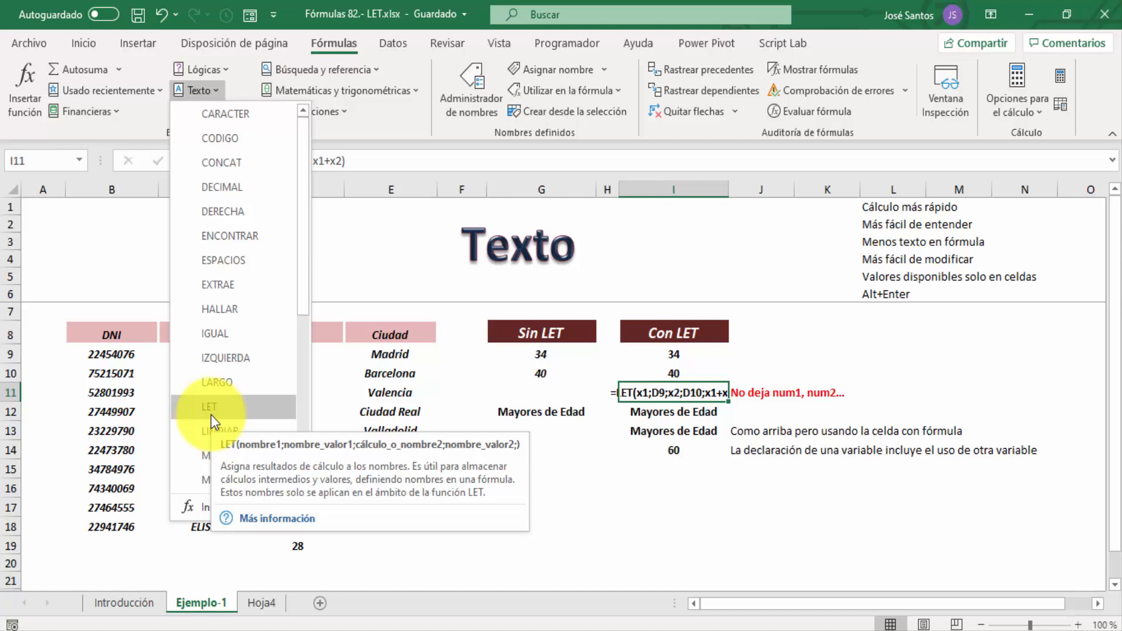
pyautogui.click(646, 342)
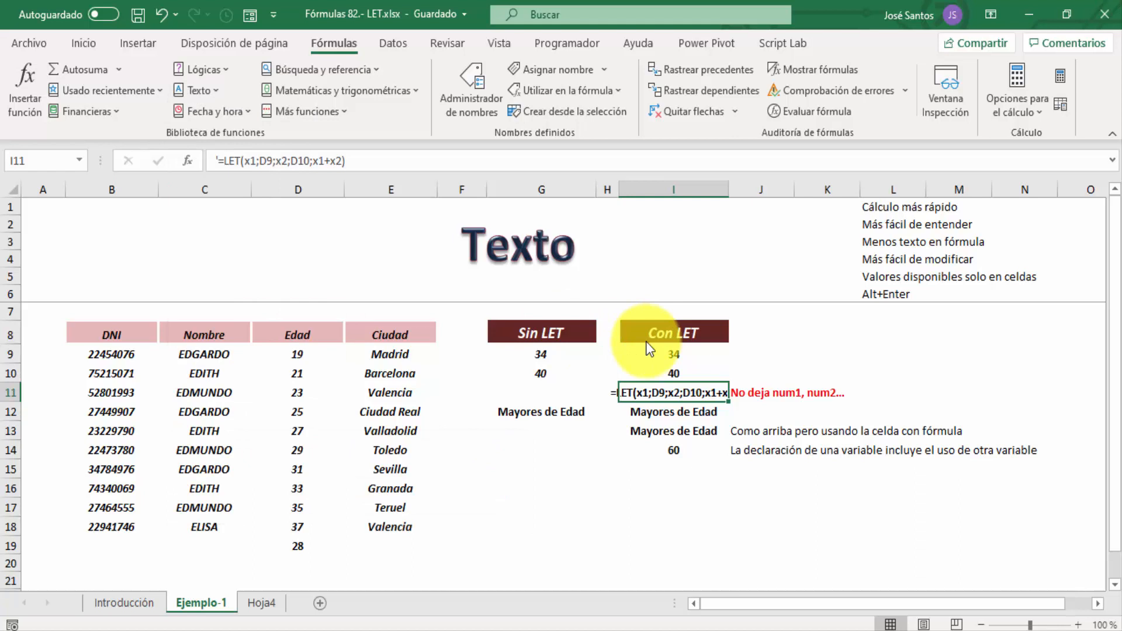
# Step: Review the LET formula in I10, the first age value in D9 and the plain formula in G9
pyautogui.click(666, 371)
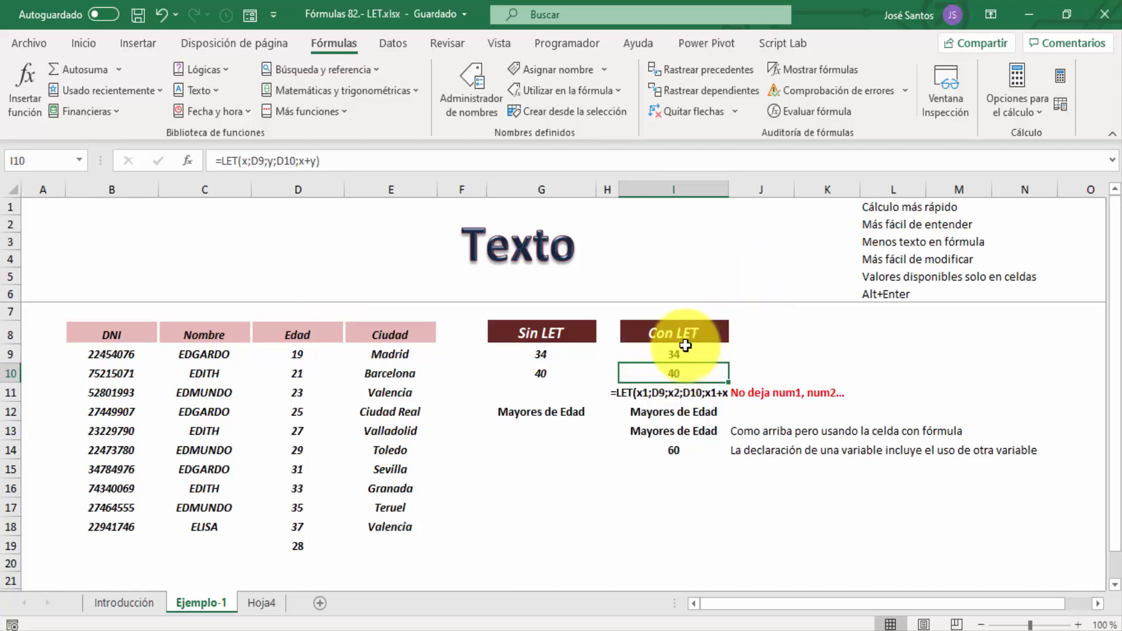
pyautogui.click(301, 353)
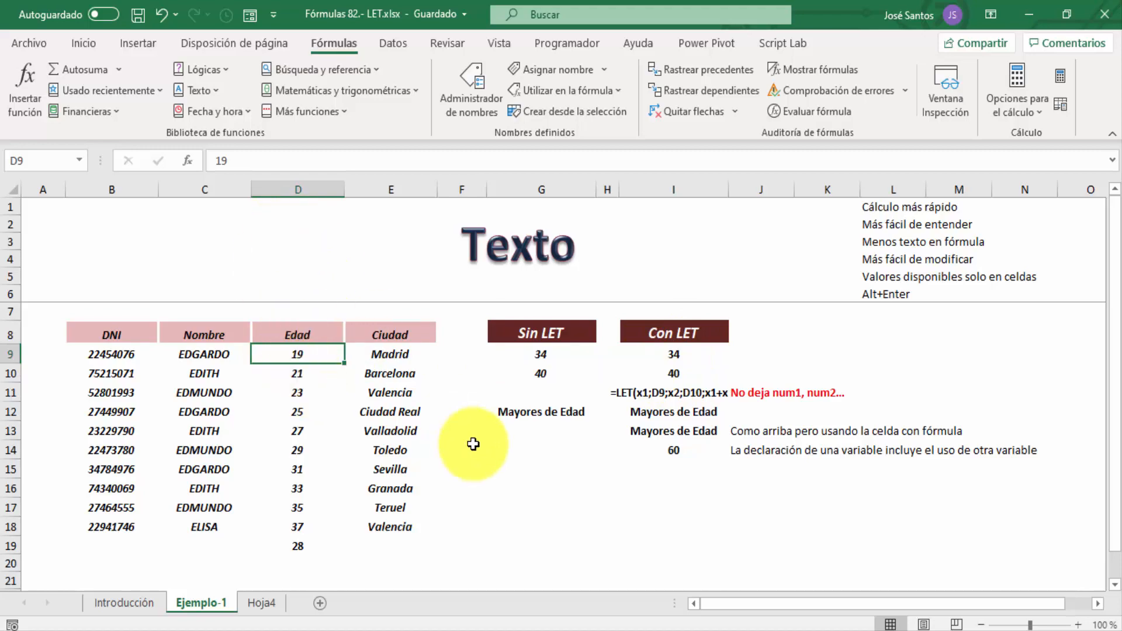
pyautogui.click(534, 468)
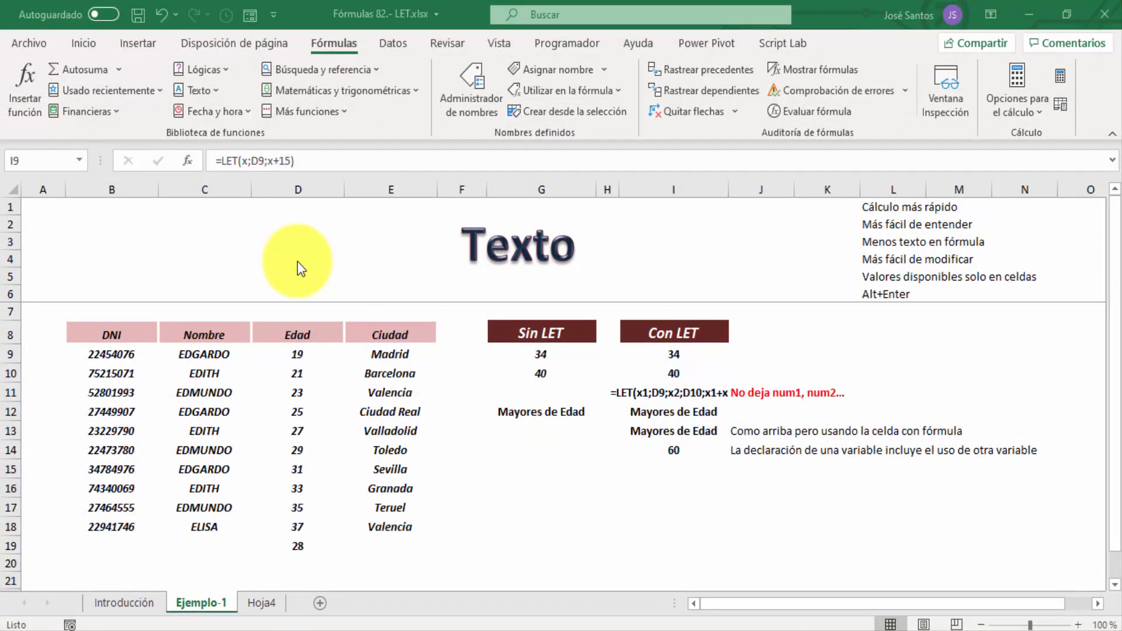
pyautogui.click(531, 352)
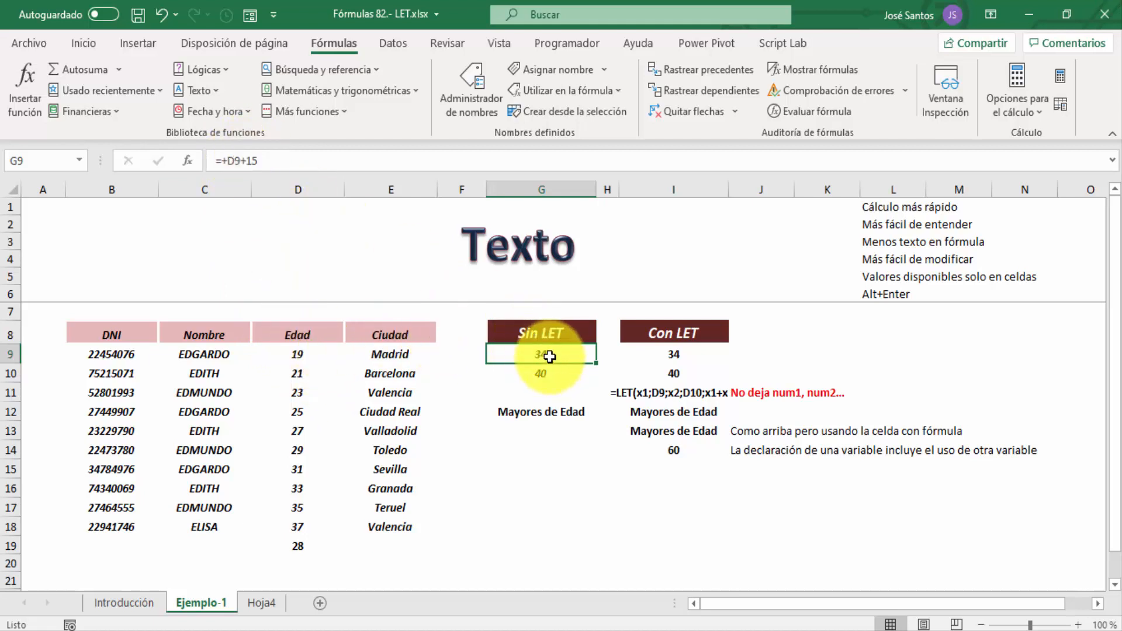
# Step: Start a LET formula in cell I9 that assigns the value of D9 to the name x
pyautogui.click(680, 356)
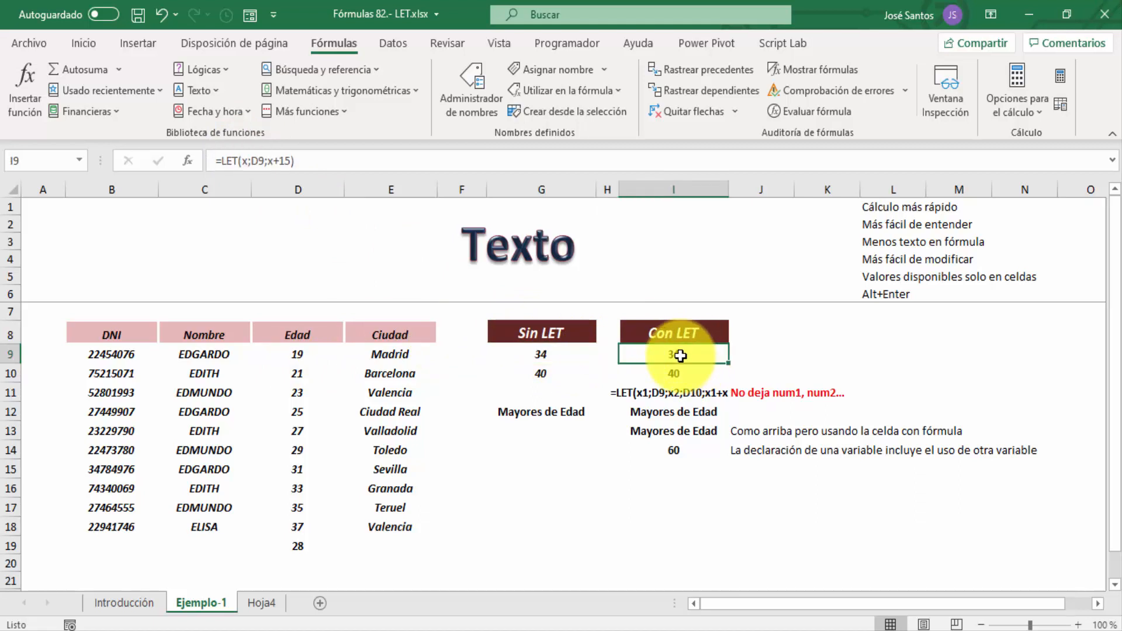
pyautogui.write('=')
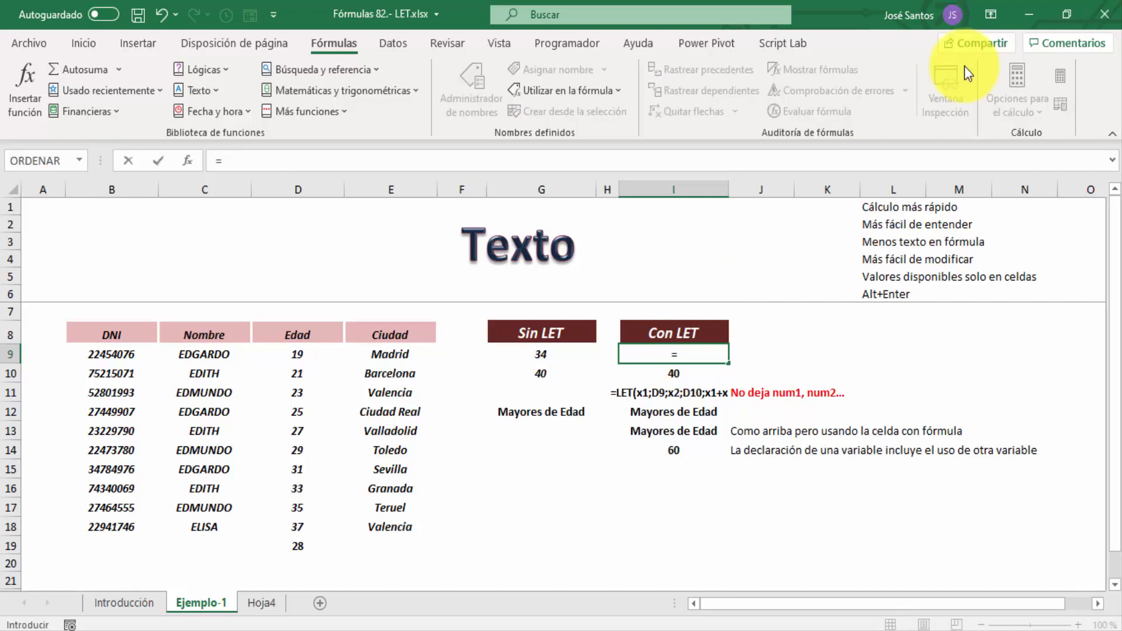
pyautogui.write('let')
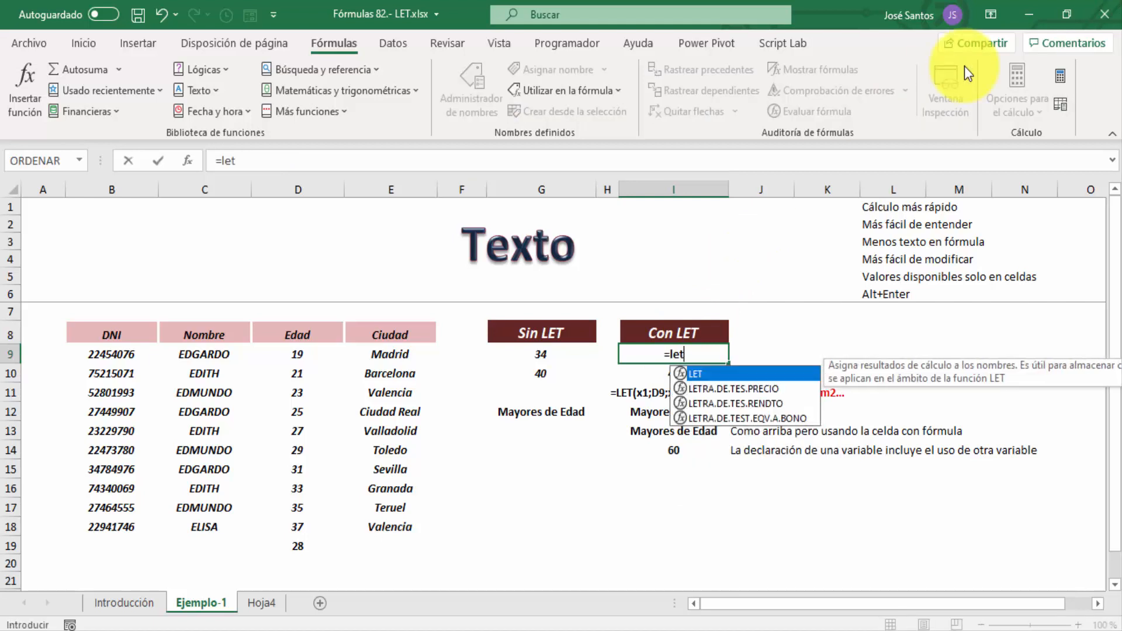
pyautogui.write('(')
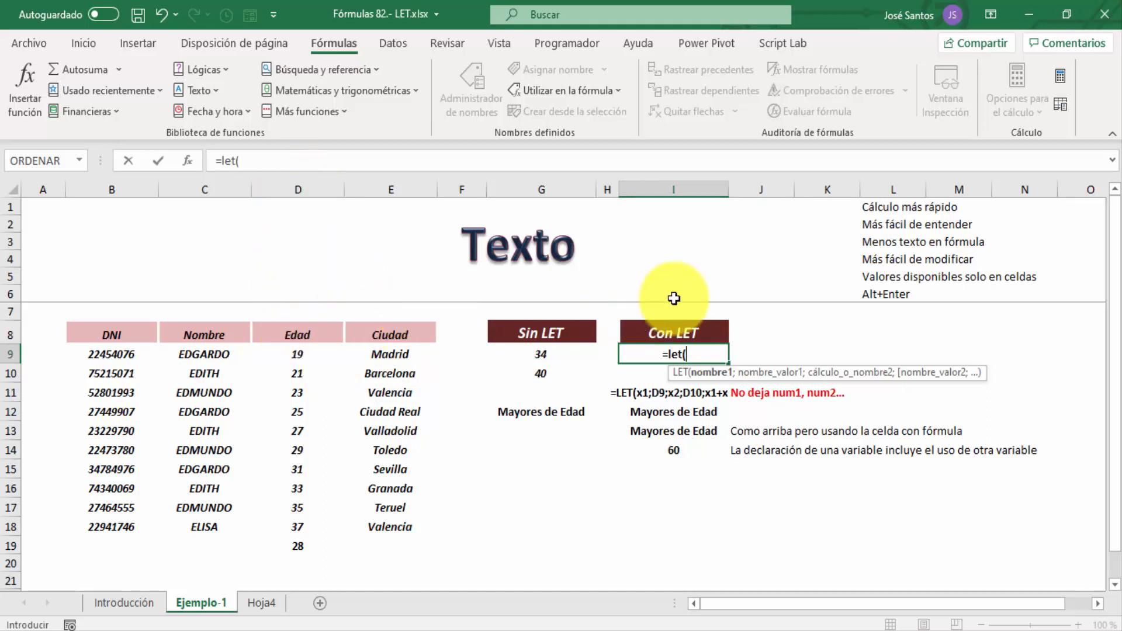
pyautogui.write('x')
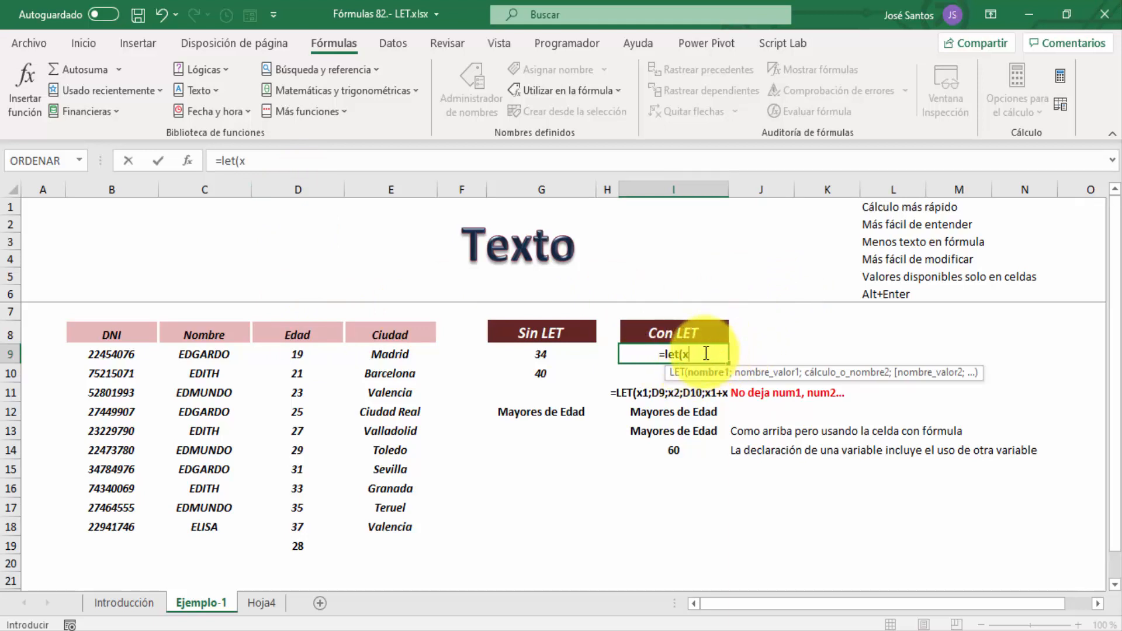
pyautogui.write(';')
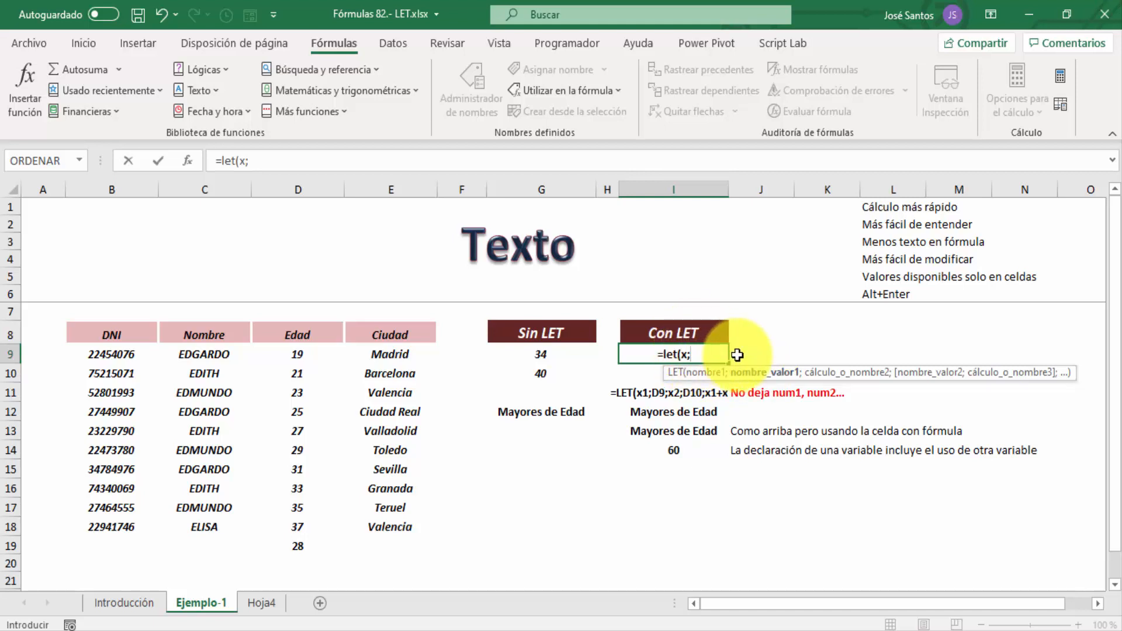
pyautogui.write('d')
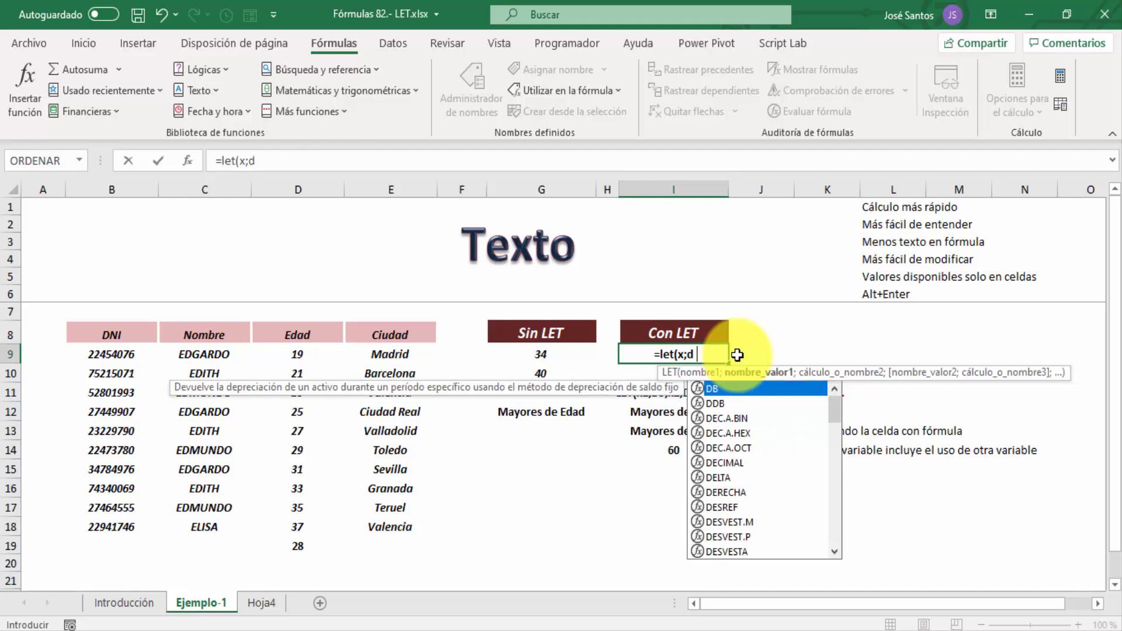
pyautogui.write('9')
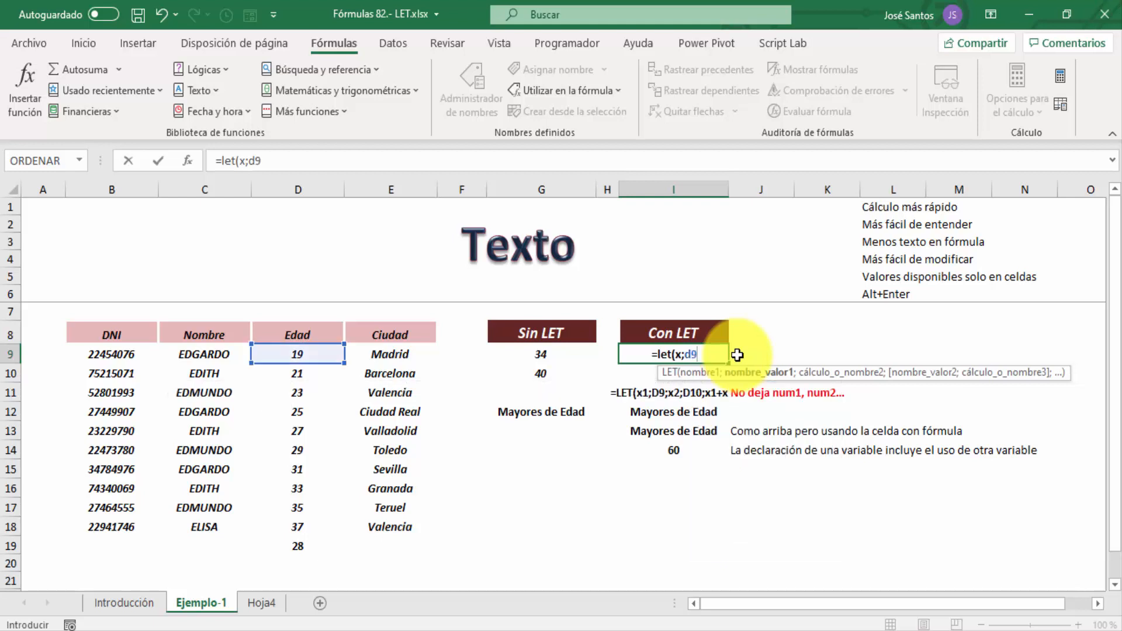
# Step: Complete the LET formula in I9 with the calculation x+14
pyautogui.click(704, 355)
pyautogui.write(';')
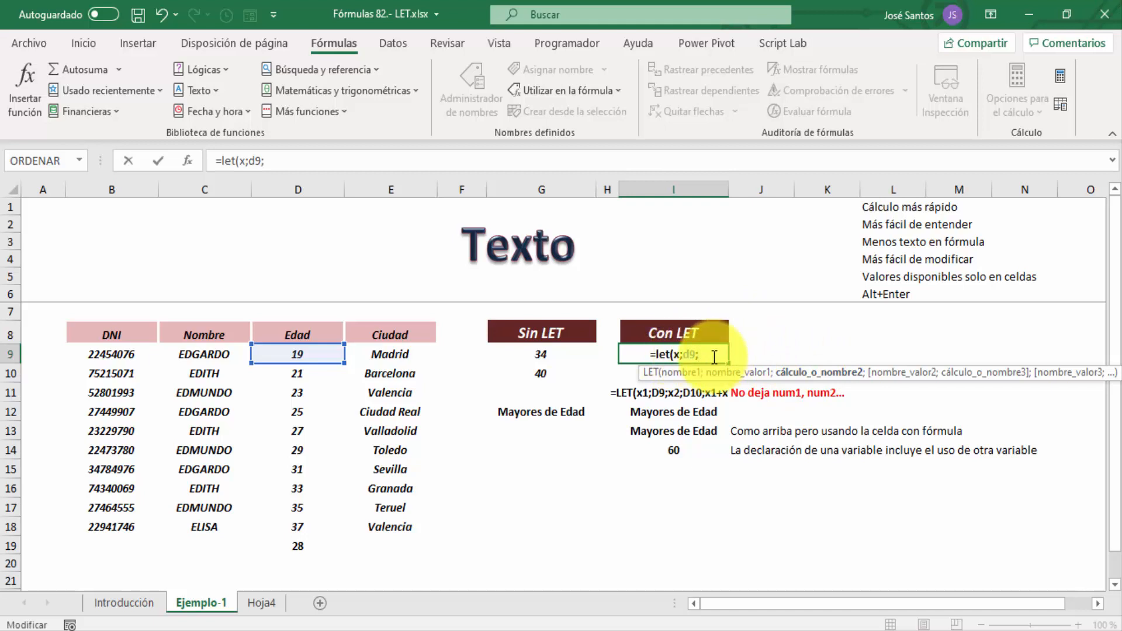
pyautogui.write('x')
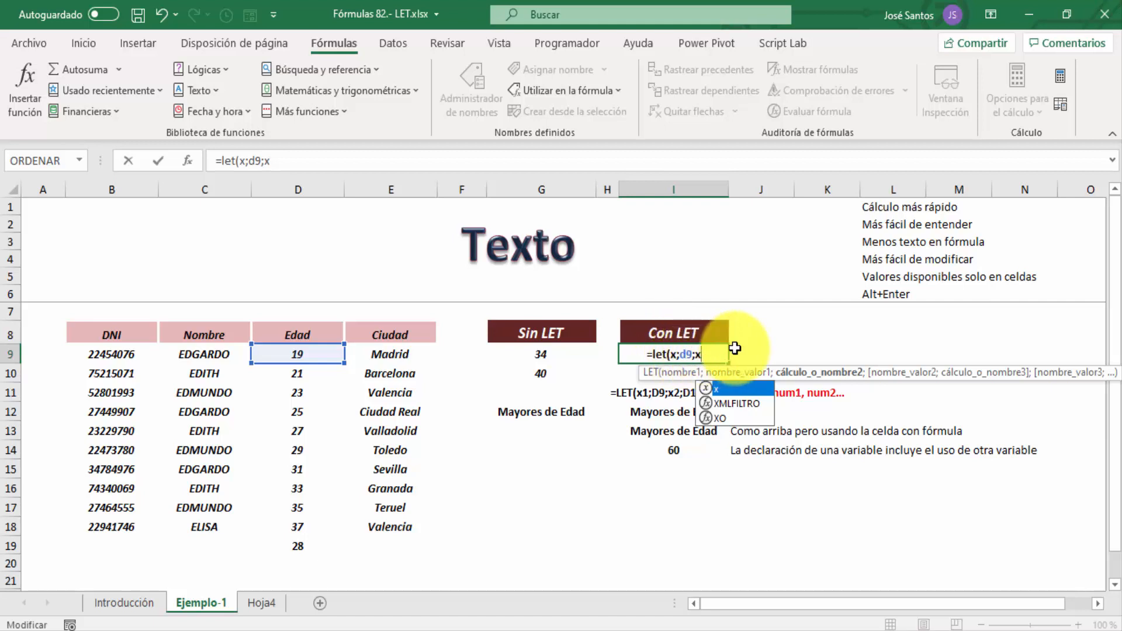
pyautogui.write('+14')
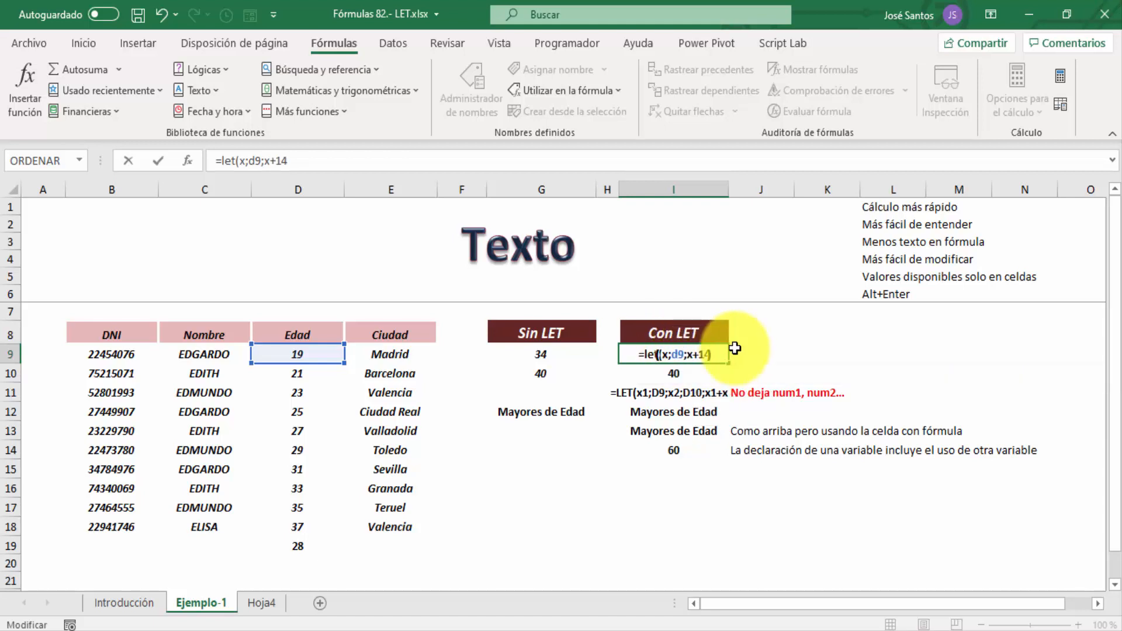
pyautogui.write(')')
pyautogui.press('Return')
# Step: Compare I9 with the plain formula in G9 and set the constant in I9's LET calculation to 15
pyautogui.click(677, 351)
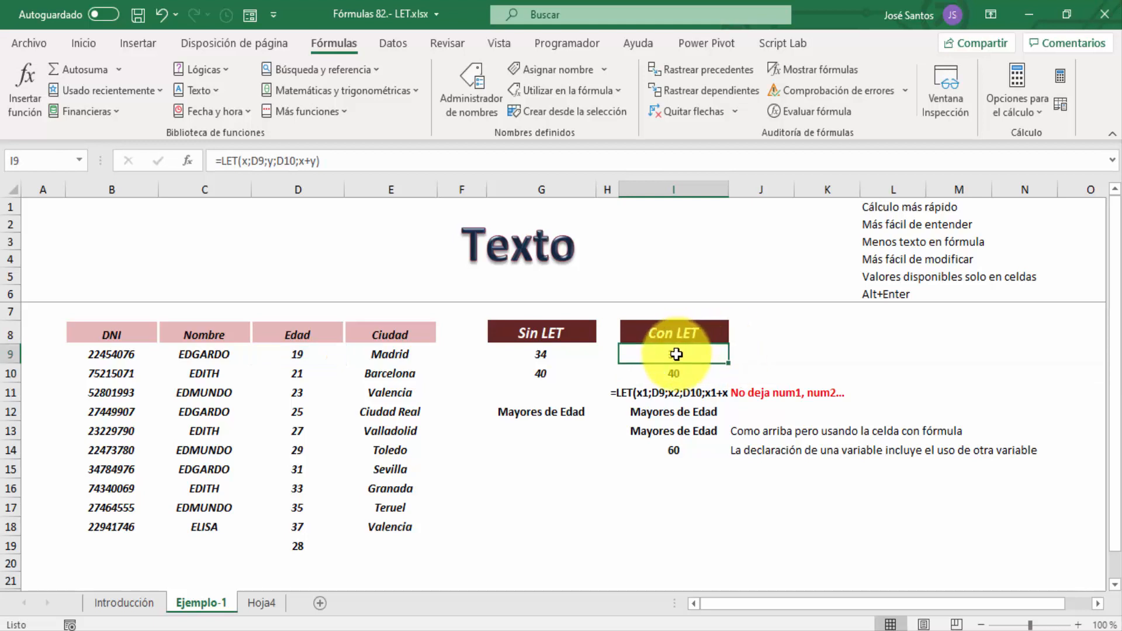
pyautogui.click(545, 350)
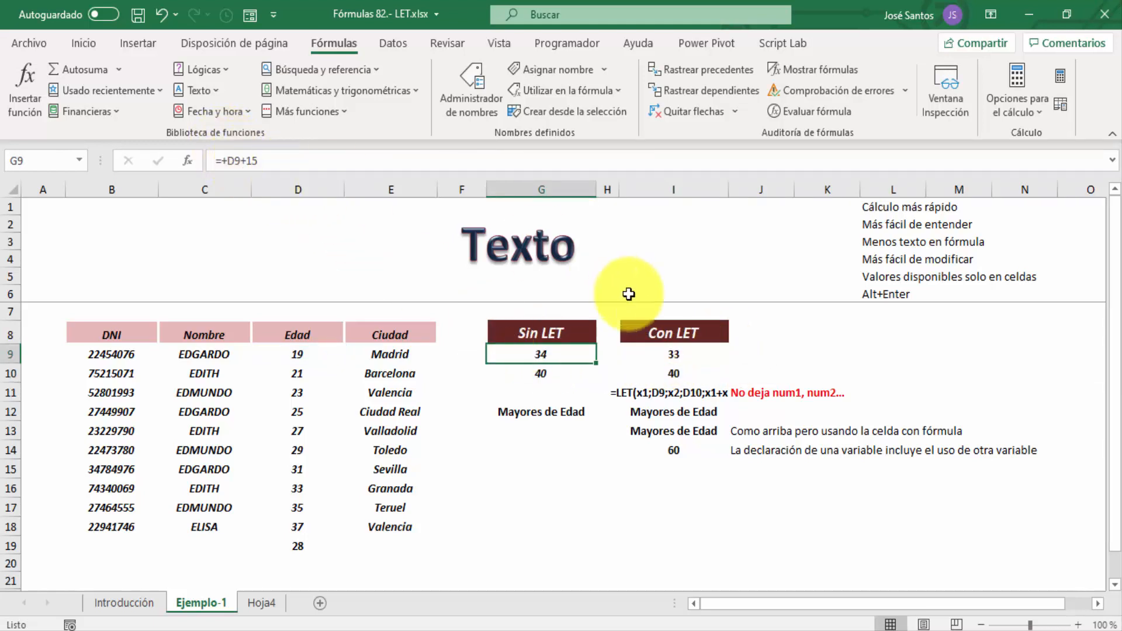
pyautogui.click(674, 356)
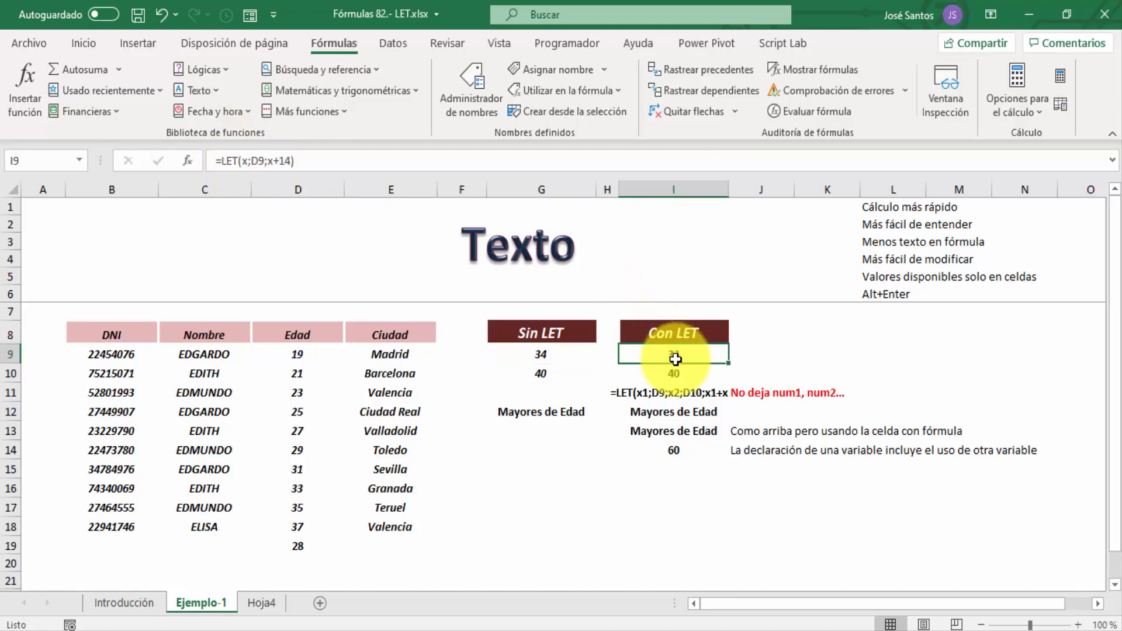
pyautogui.click(408, 155)
pyautogui.press('Left')
pyautogui.press('Left')
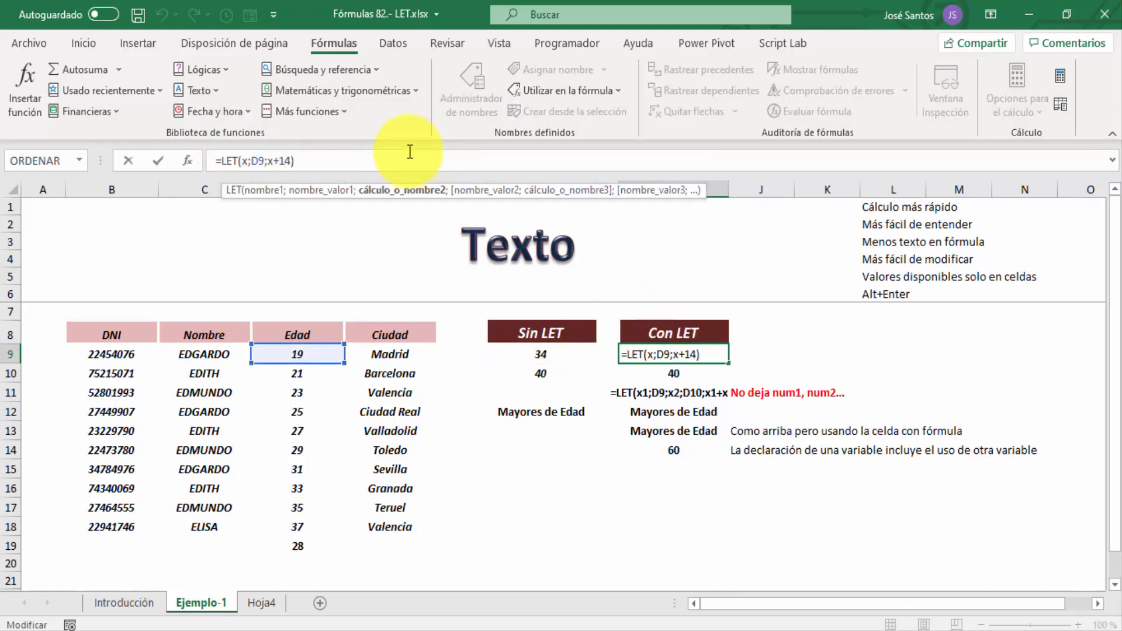
pyautogui.press('BackSpace')
pyautogui.write('5')
pyautogui.press('Return')
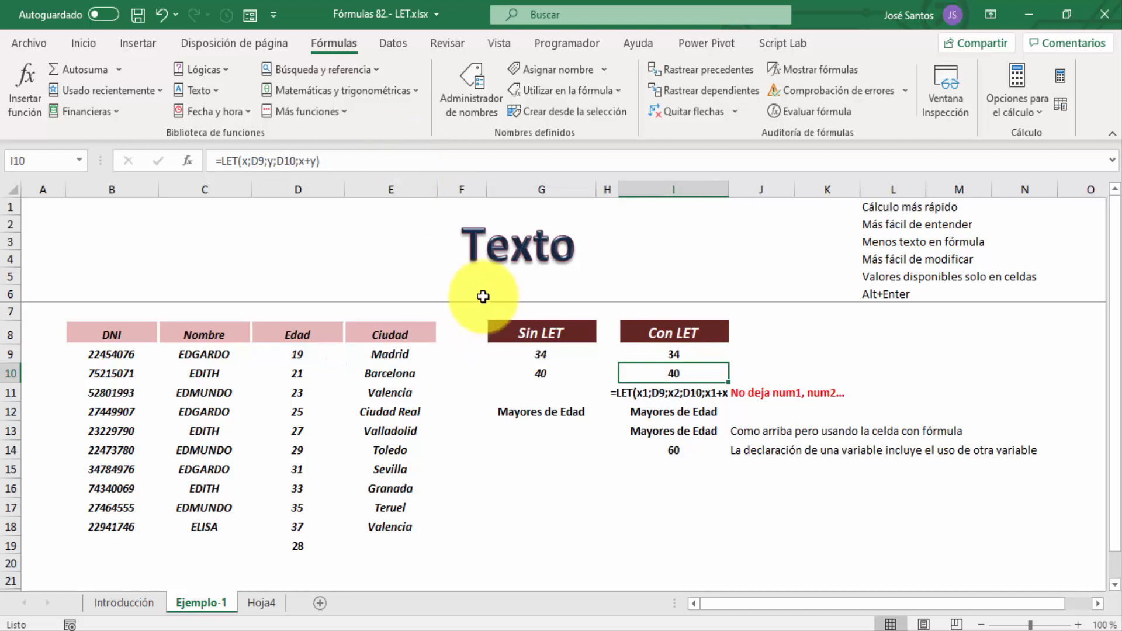
# Step: Compare the plain formula in G9 with the LET formula in I9, and examine the nested LET formula in I12
pyautogui.click(546, 354)
pyautogui.click(641, 351)
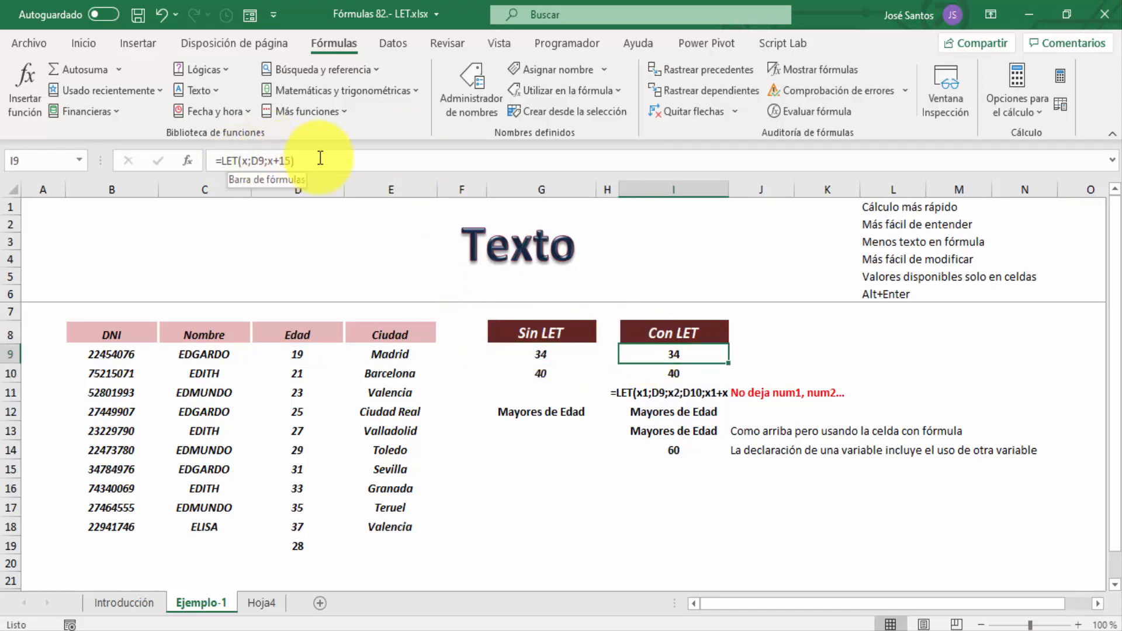
pyautogui.moveTo(325, 160); pyautogui.dragTo(227, 161)
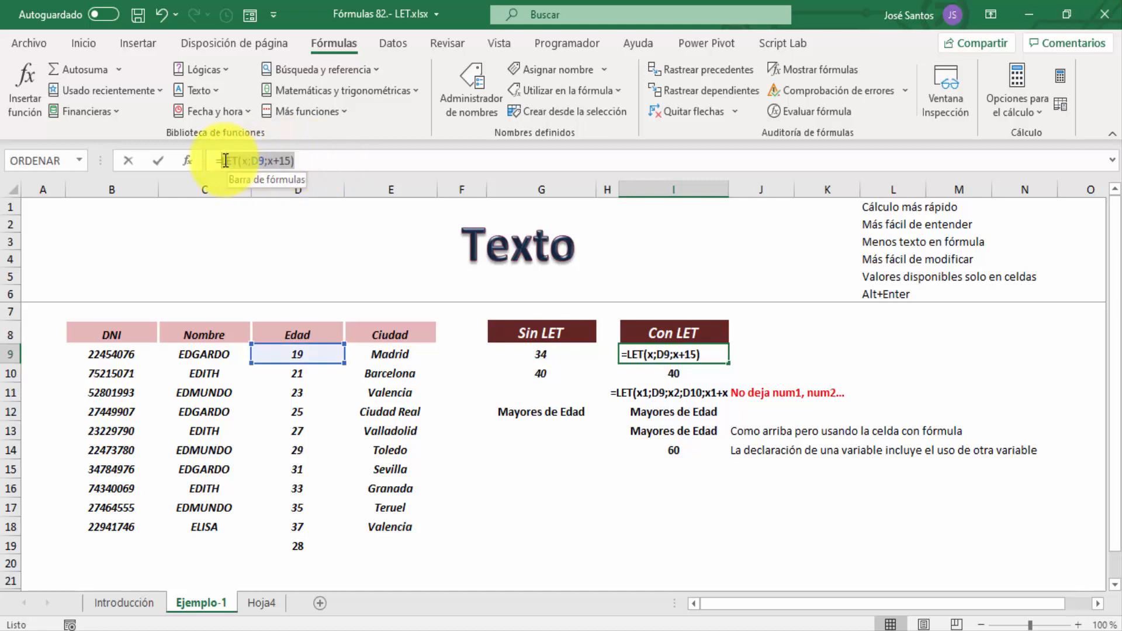
pyautogui.press('Escape')
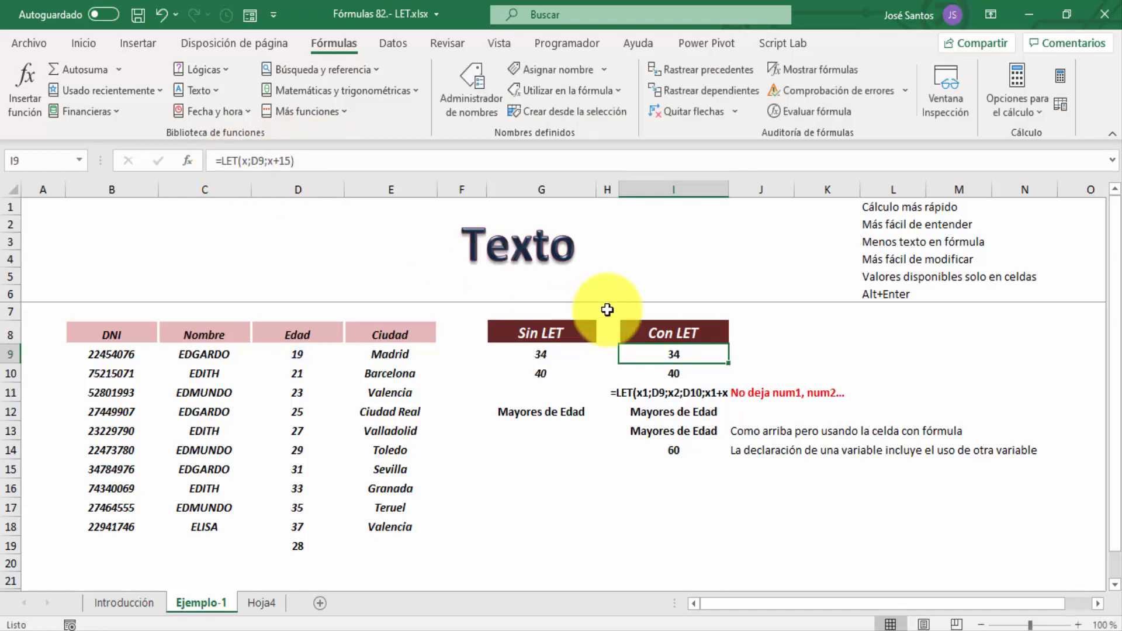
pyautogui.click(668, 413)
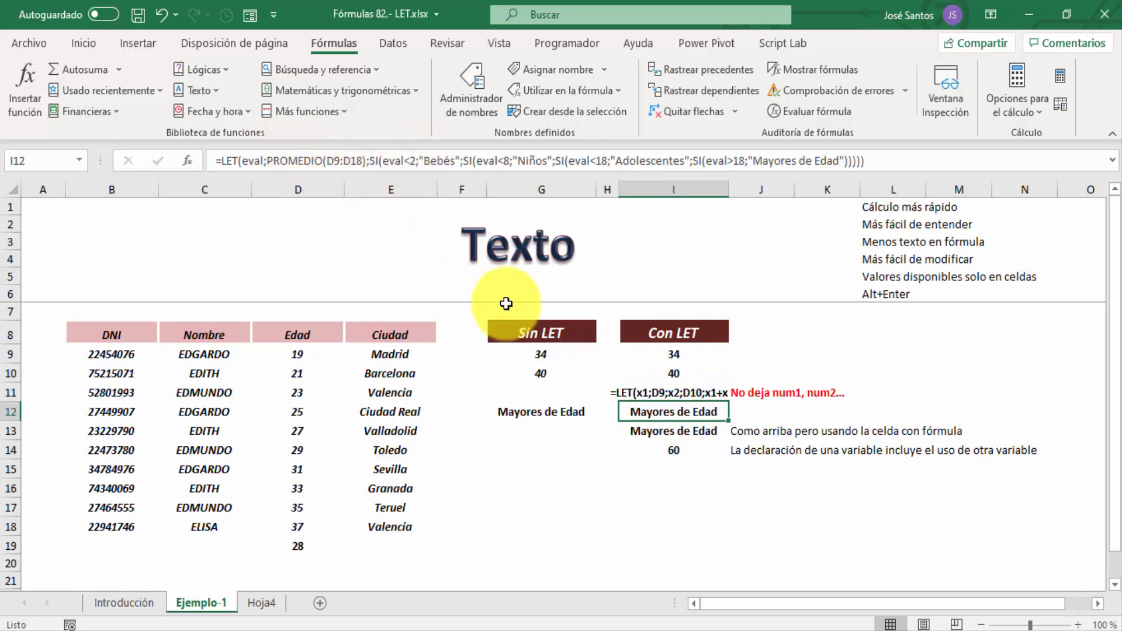
pyautogui.click(669, 353)
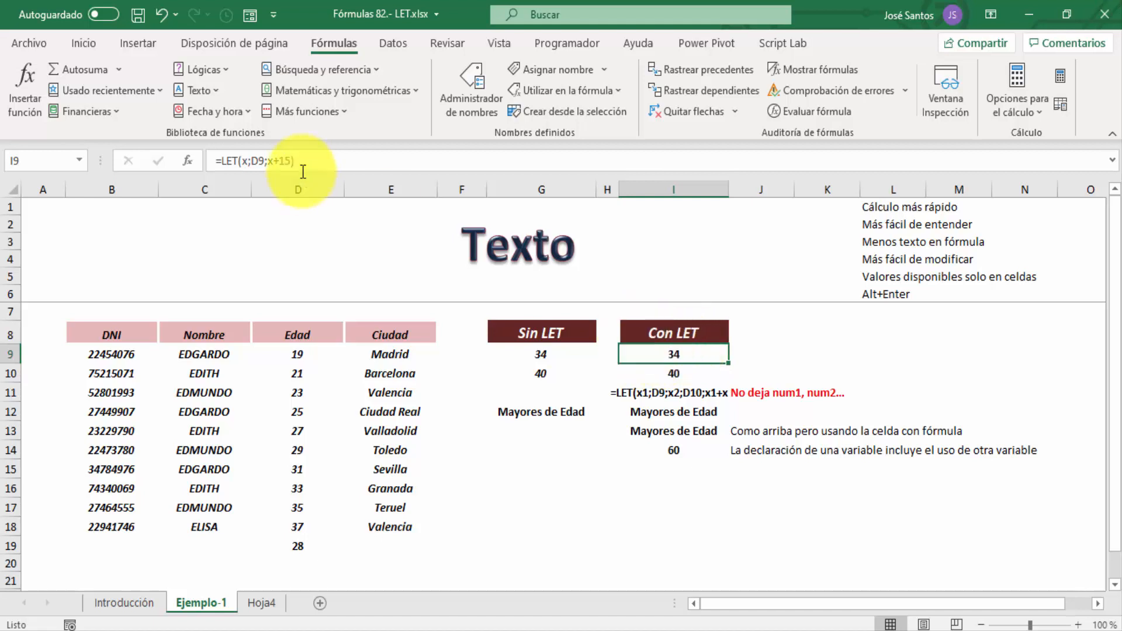
# Step: Try to reference the LET name x from outside its formula by entering =x in cell K8
pyautogui.click(854, 331)
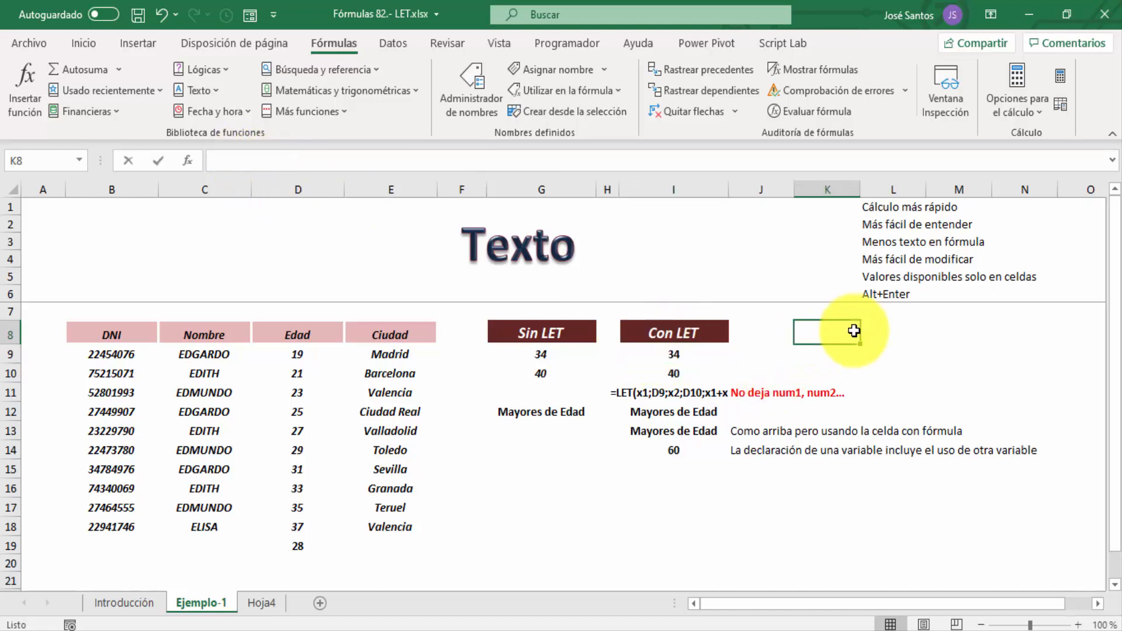
pyautogui.write('=x')
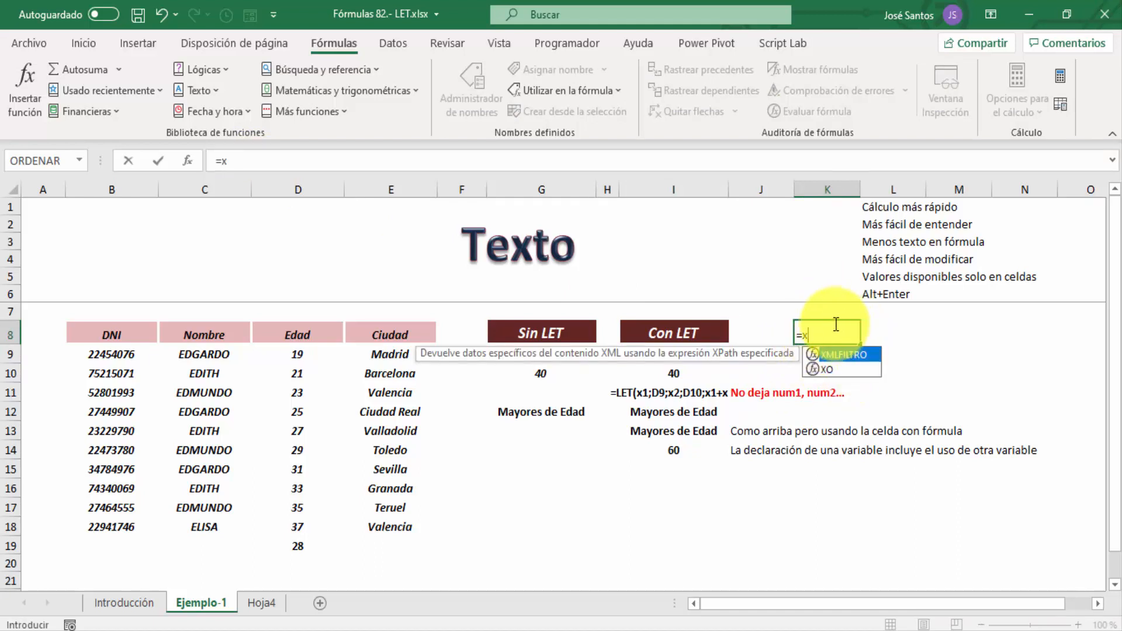
pyautogui.press('Escape')
pyautogui.press('Escape')
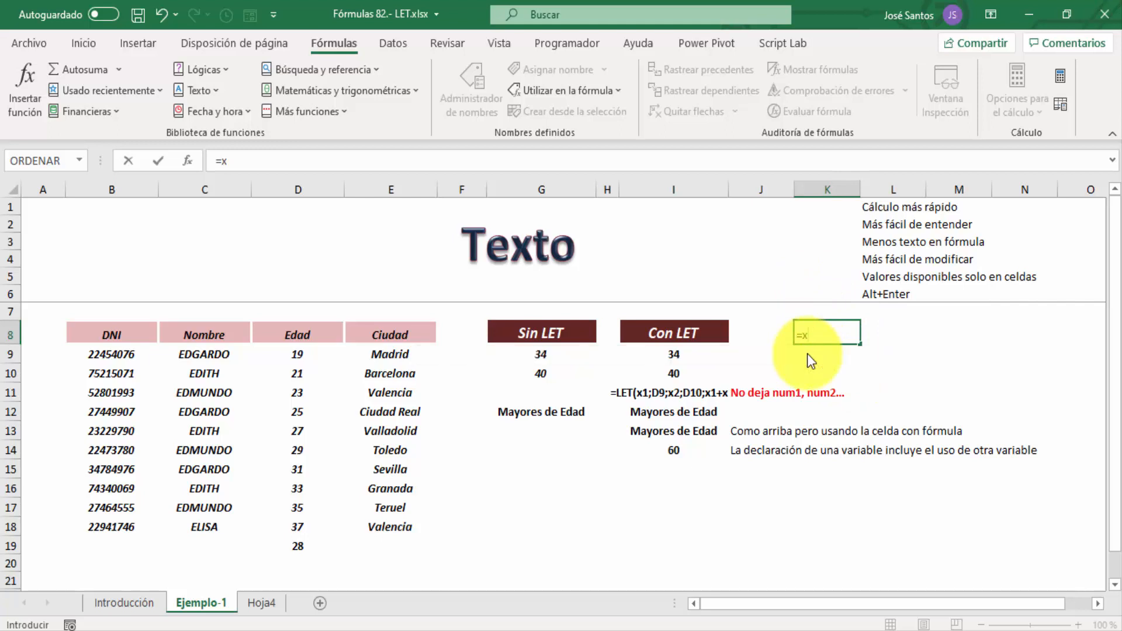
# Step: Examine the LET formula in I9, the plain formula in G10, and the ages it adds in D9 and D10
pyautogui.click(672, 352)
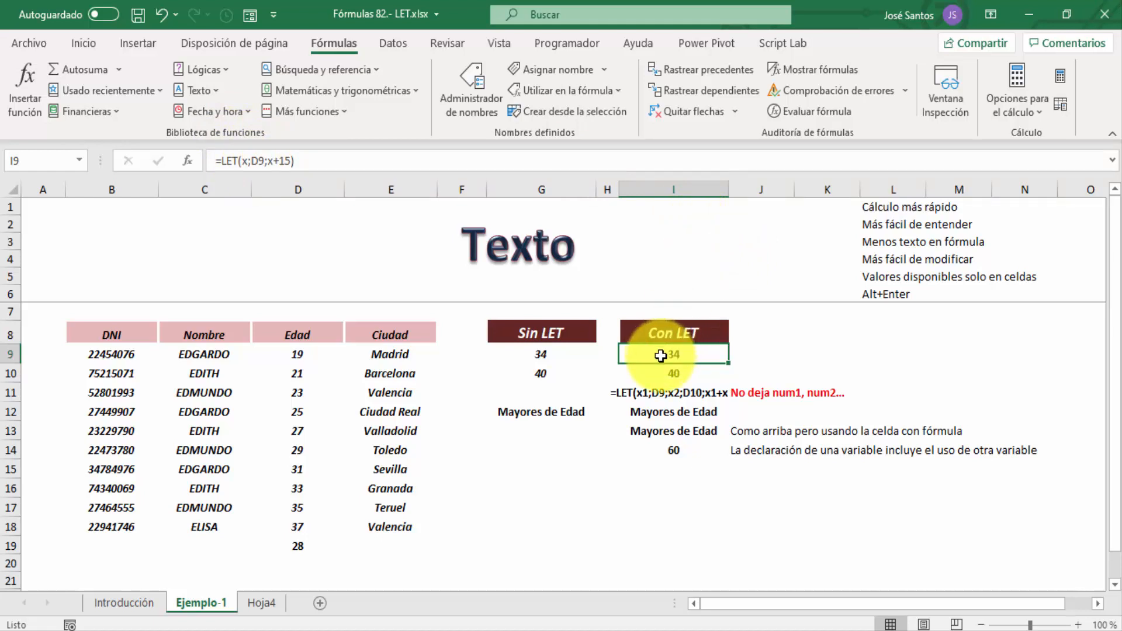
pyautogui.click(673, 373)
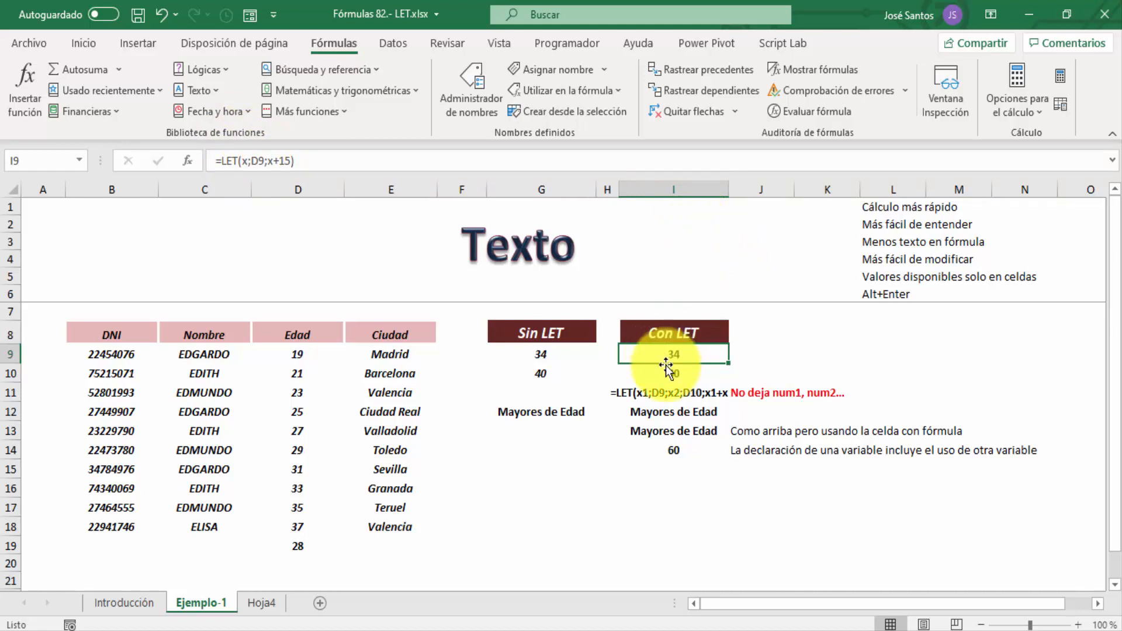
pyautogui.click(545, 373)
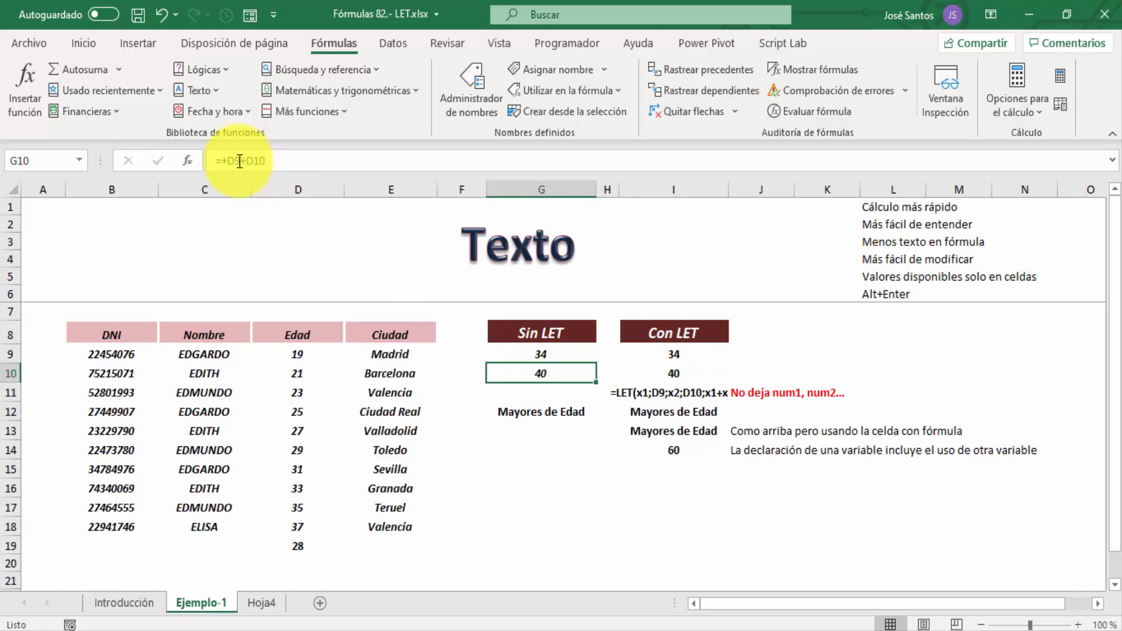
pyautogui.click(293, 352)
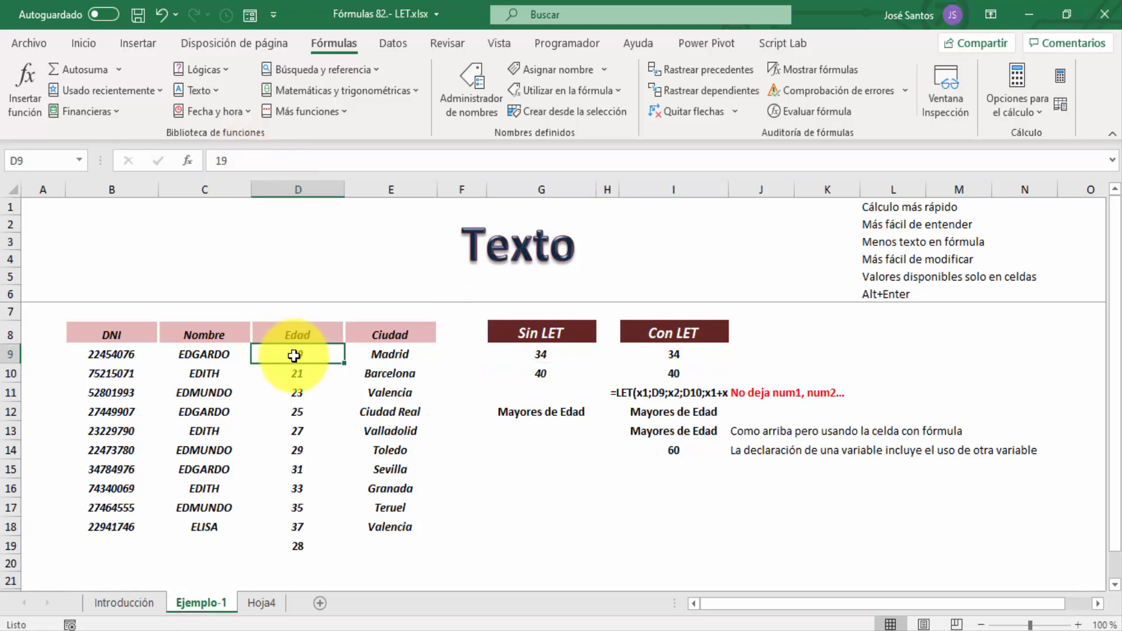
pyautogui.click(298, 371)
# Step: Clear cell I10 and start a new LET formula there that assigns the name x to D9
pyautogui.click(676, 373)
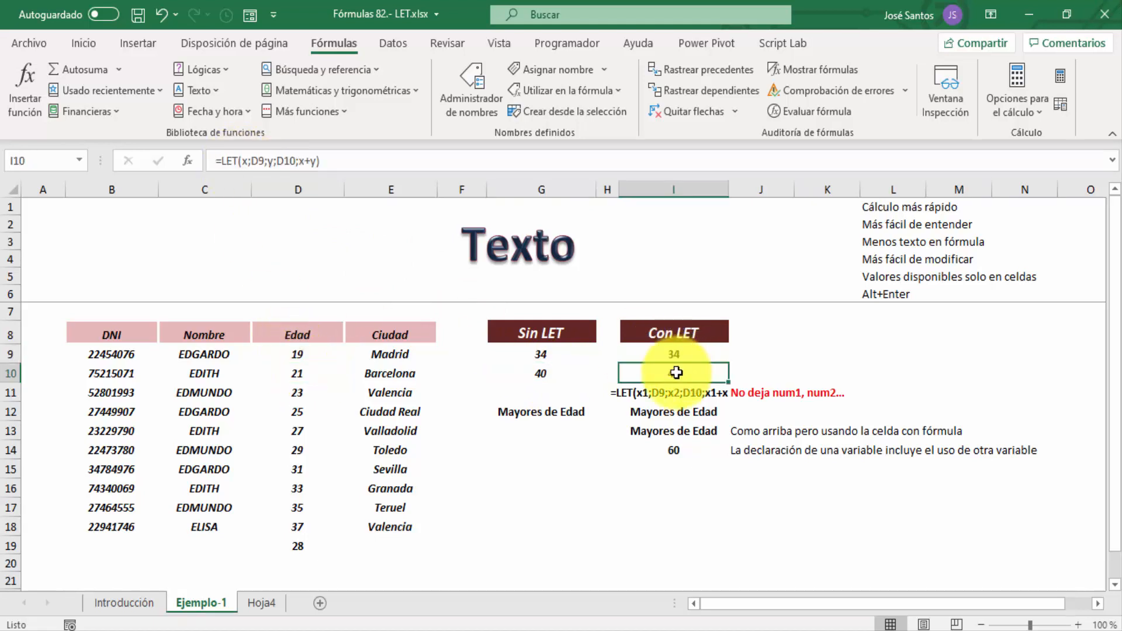
pyautogui.press('Delete')
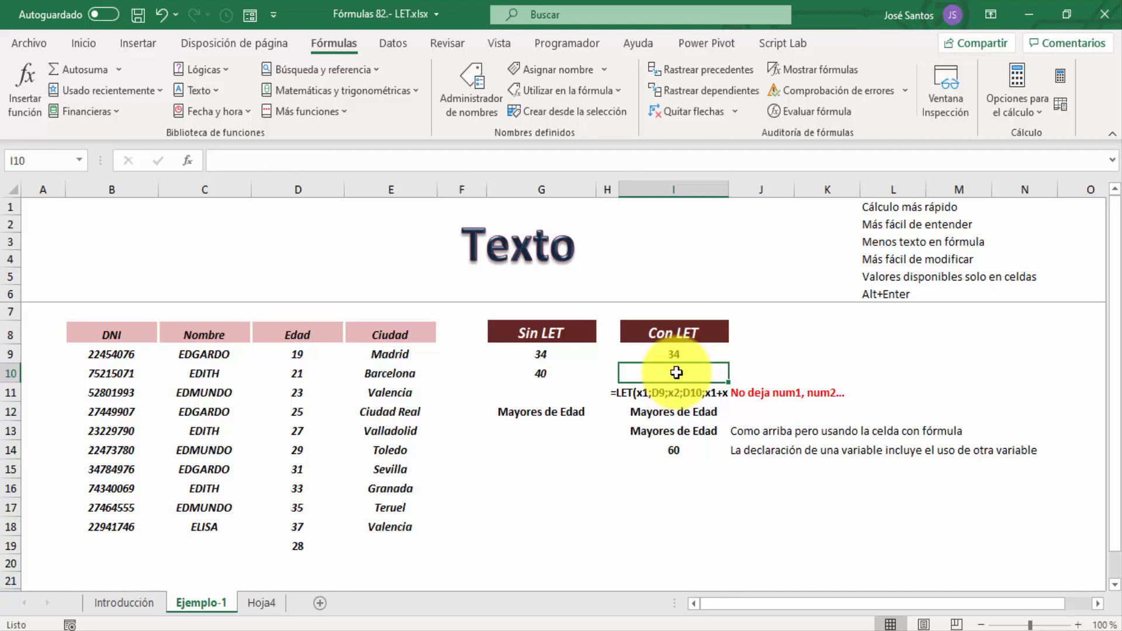
pyautogui.write('=let')
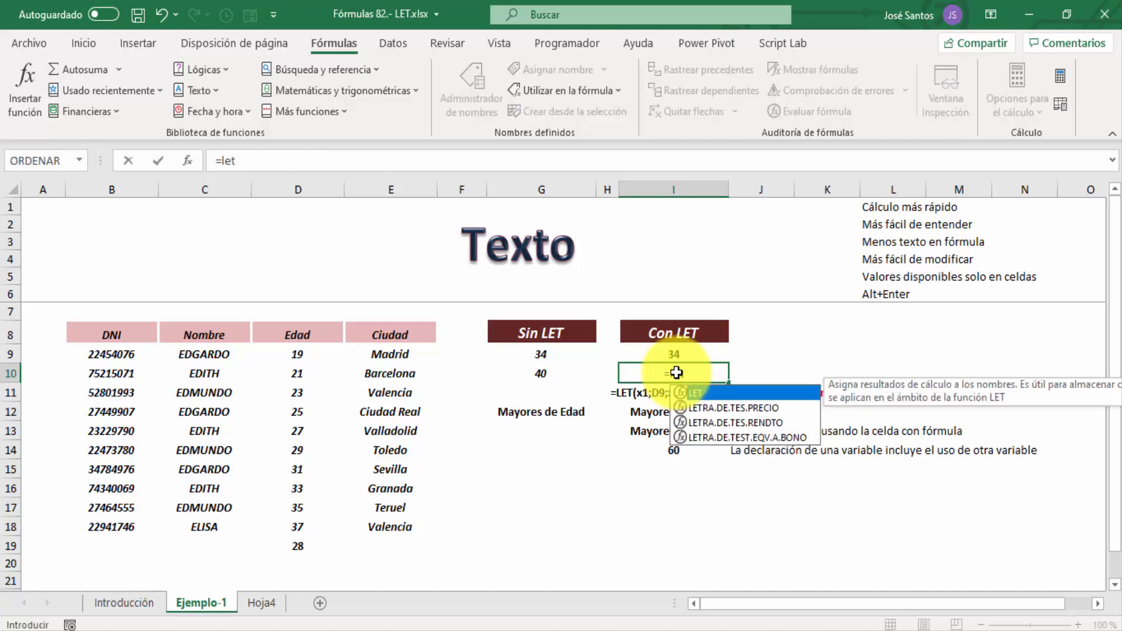
pyautogui.write('(')
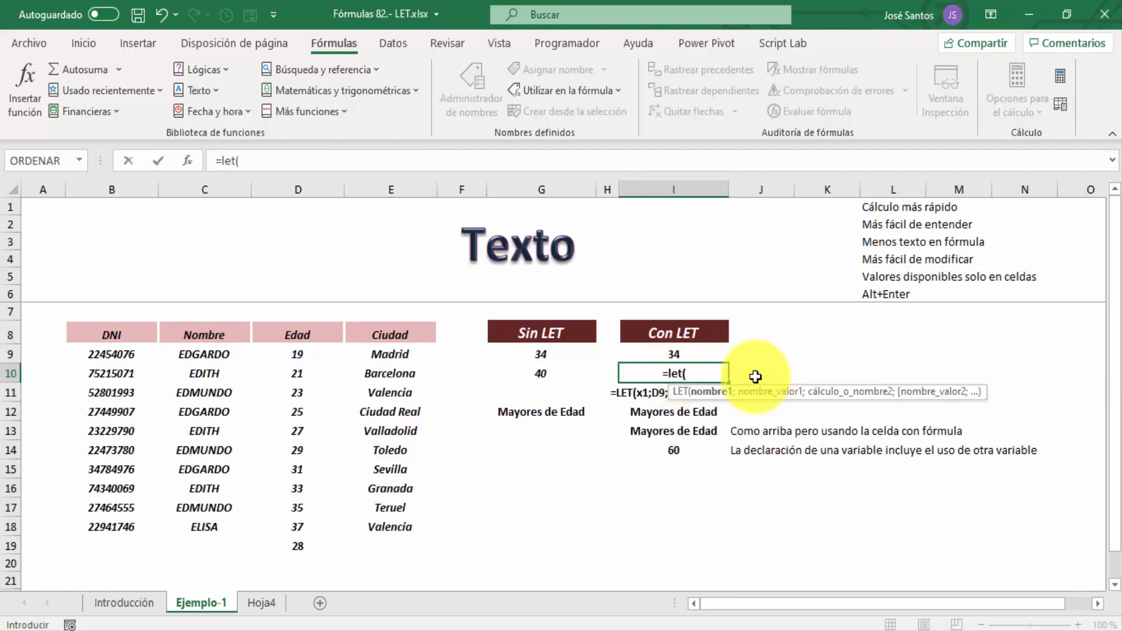
pyautogui.write('x')
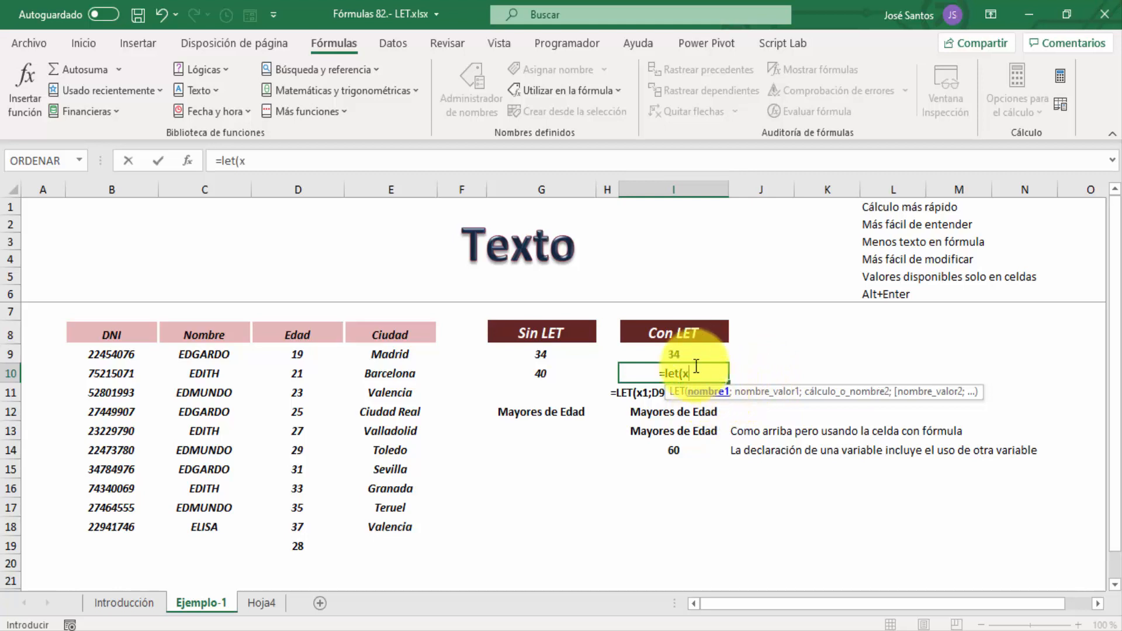
pyautogui.write(';')
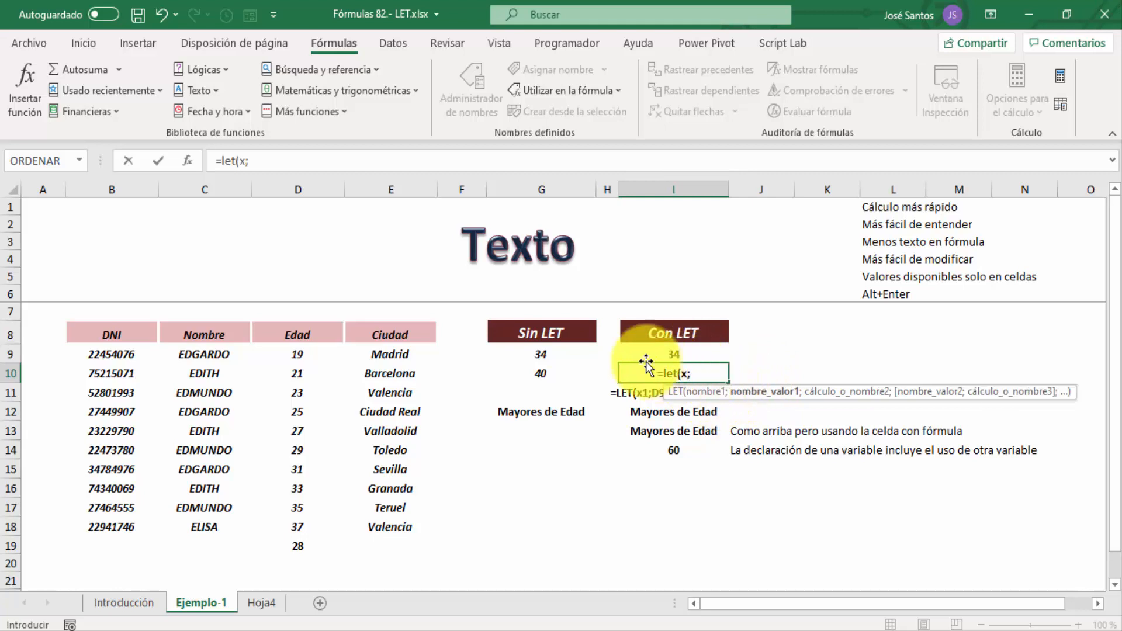
pyautogui.click(300, 354)
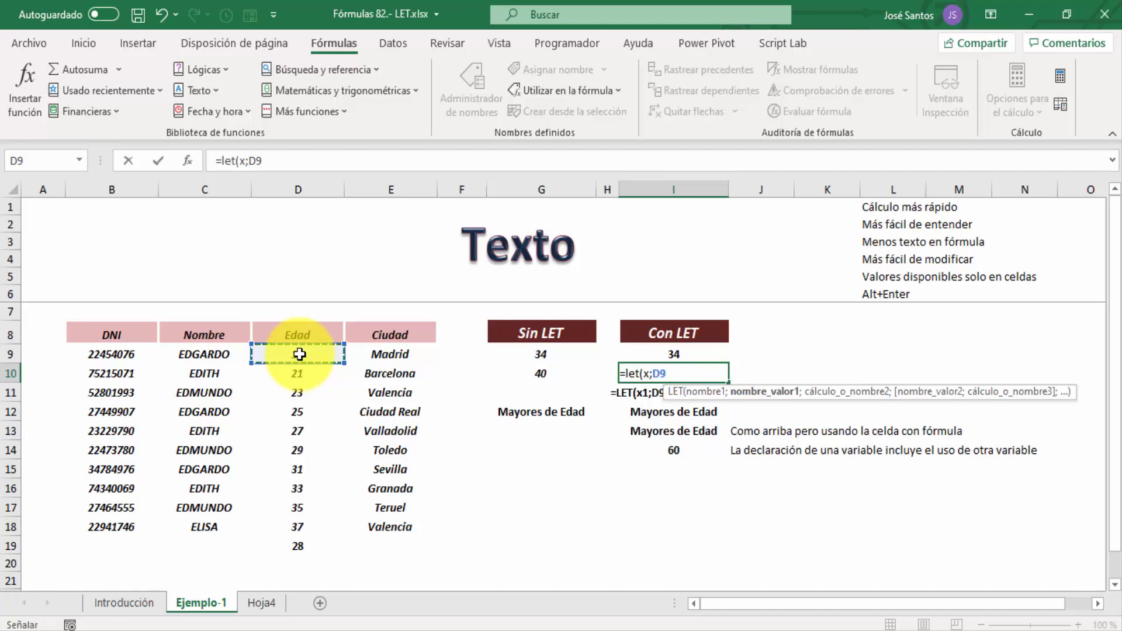
# Step: Assign the name y to D10 and complete the LET formula in I10 with the calculation x+y
pyautogui.write(';y')
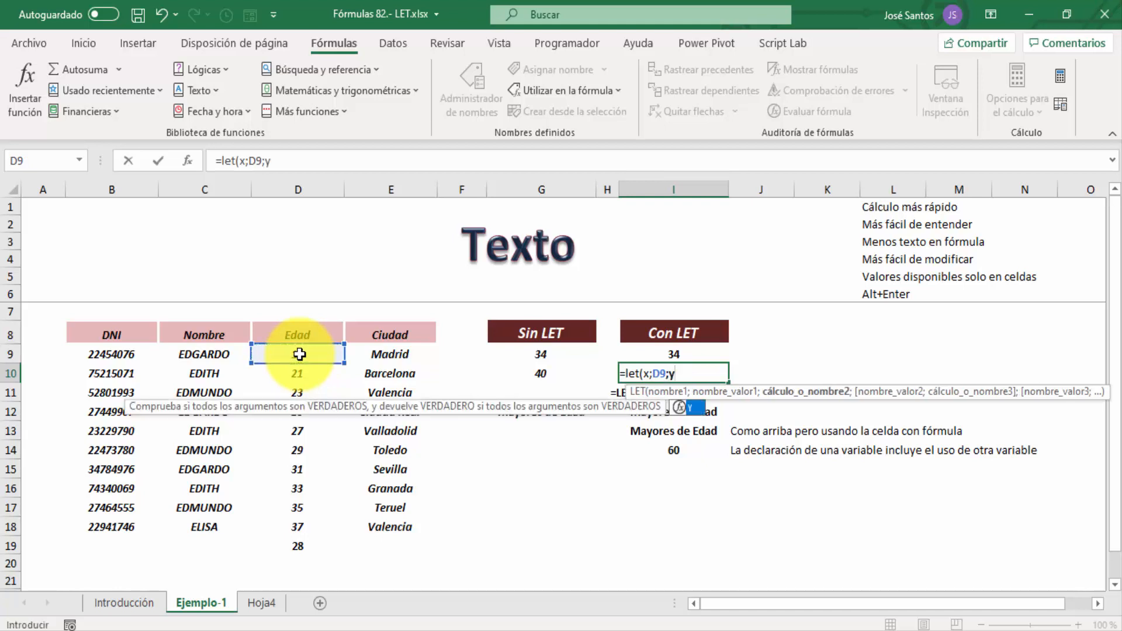
pyautogui.write(';')
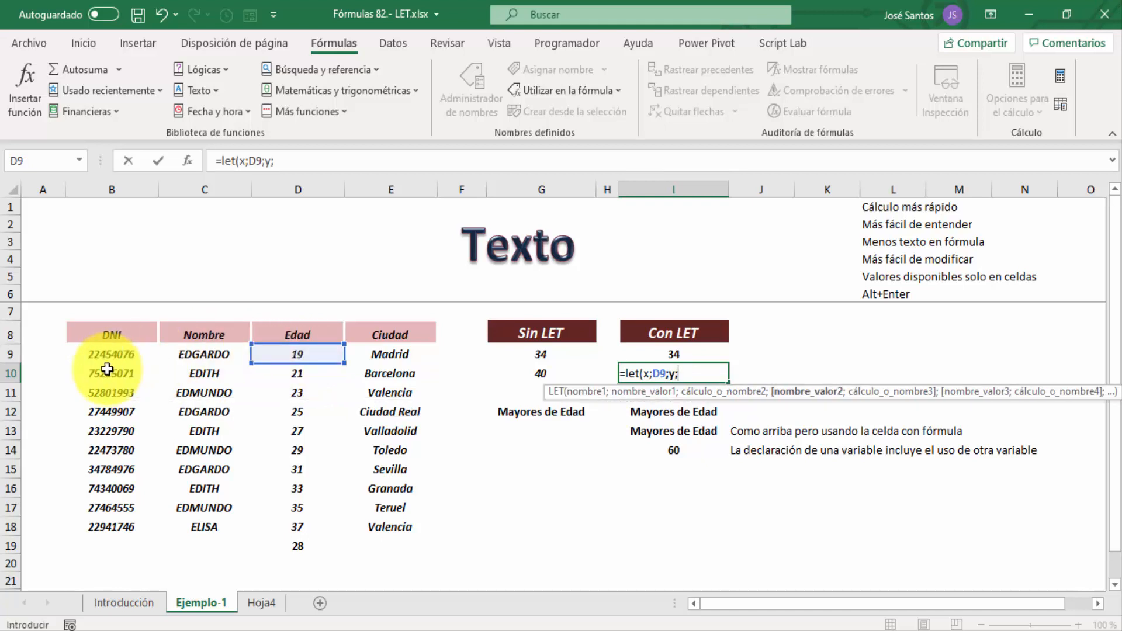
pyautogui.click(274, 376)
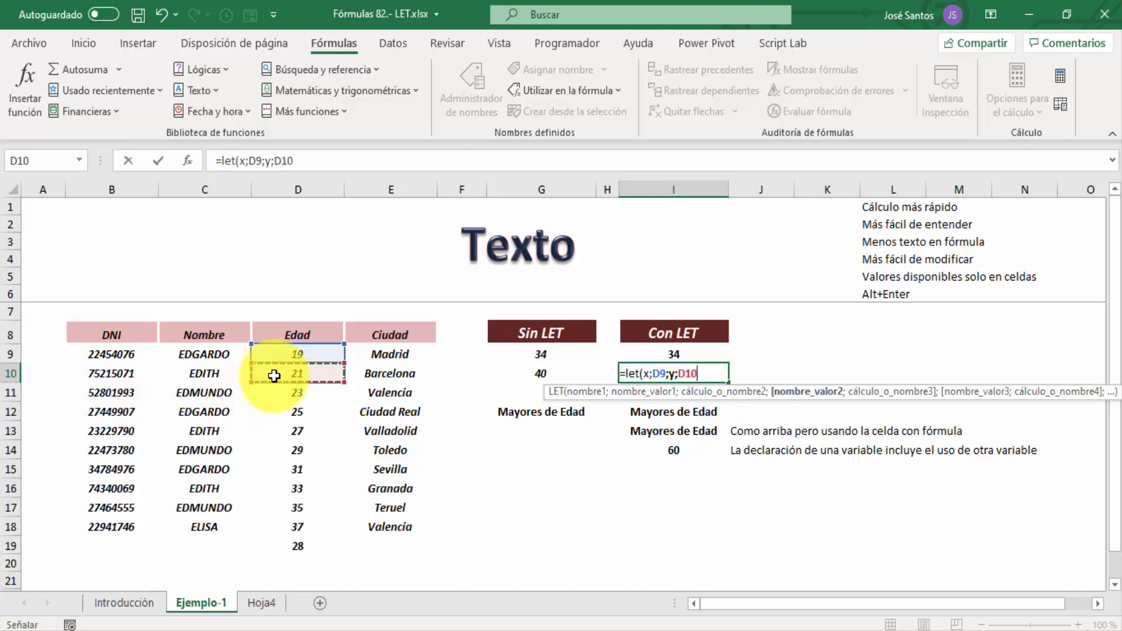
pyautogui.write(';')
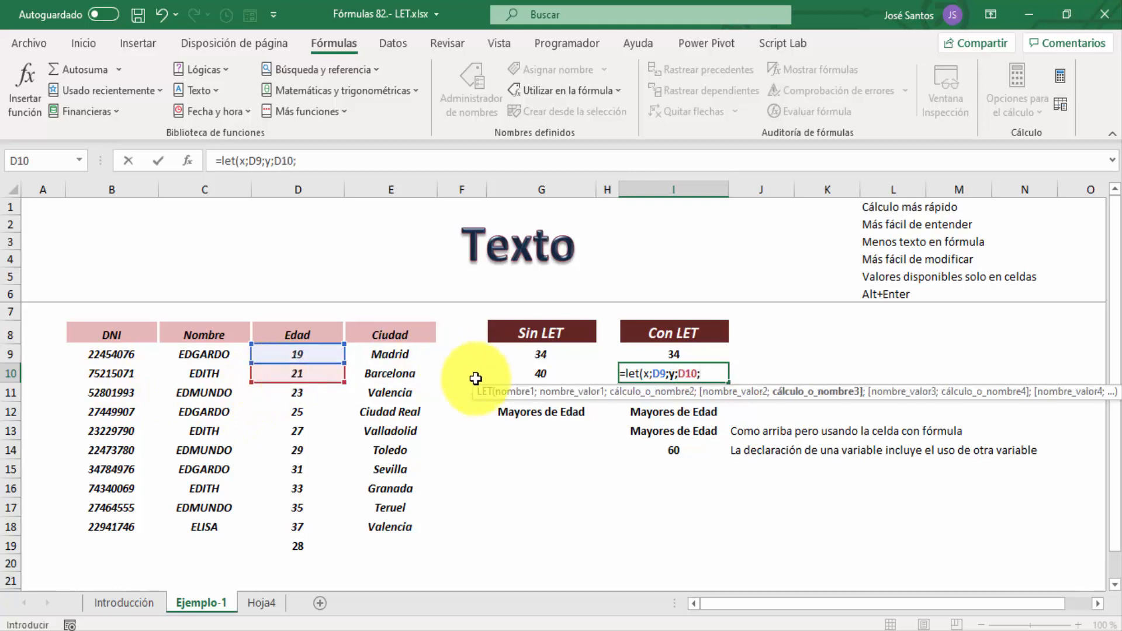
pyautogui.write('x+y')
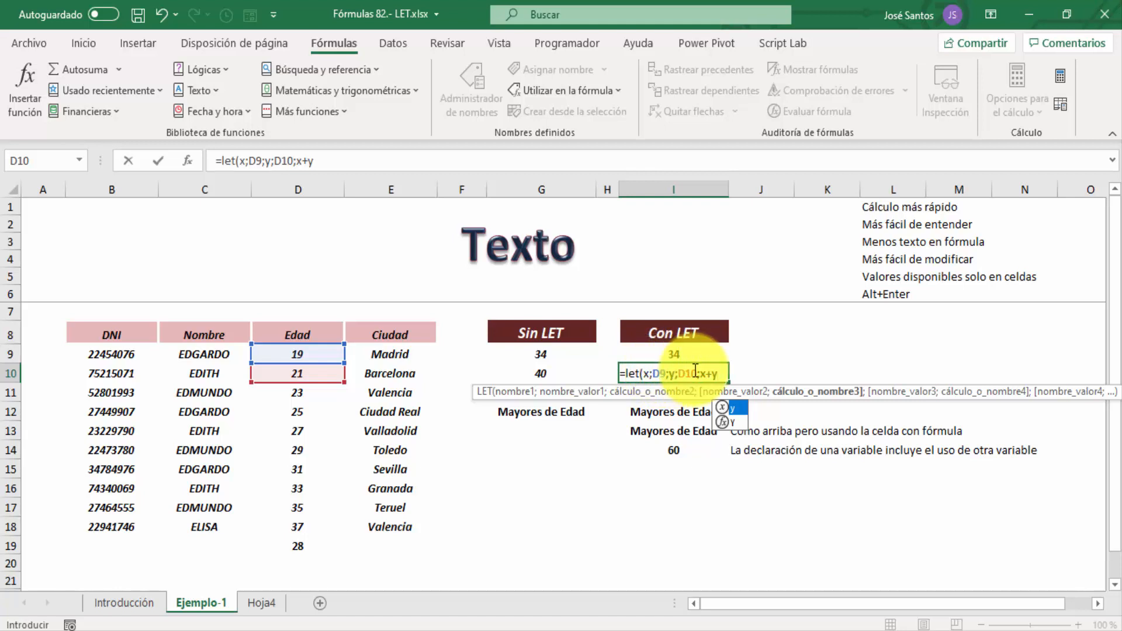
pyautogui.write(')')
pyautogui.press('Return')
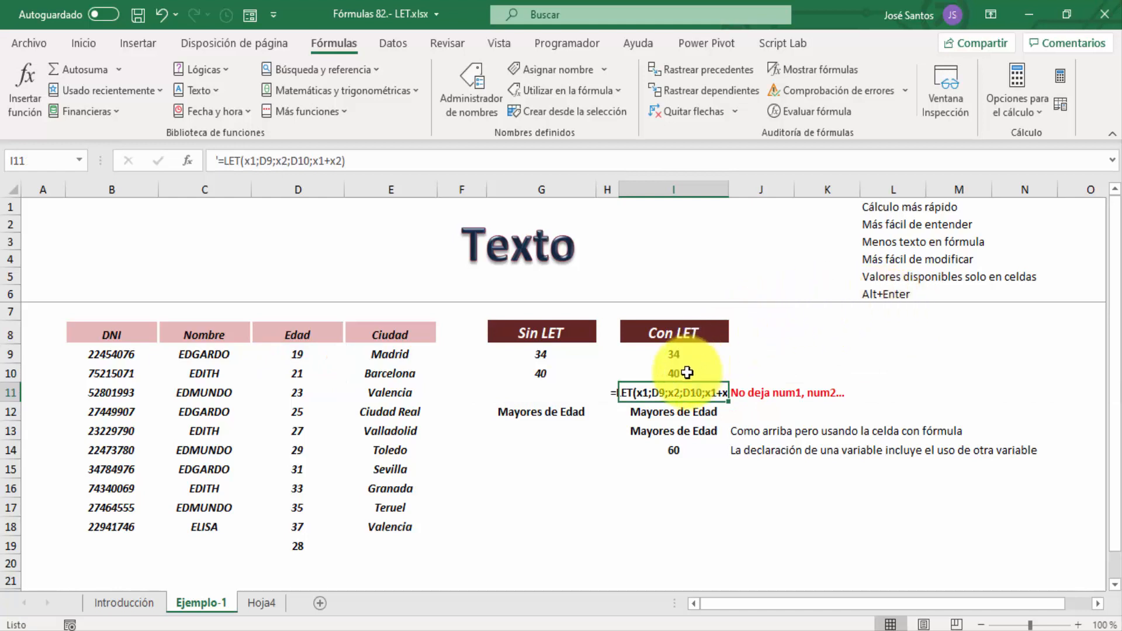
# Step: Try to rename the first LET name in I10 from x to x1, and restore the original formula
pyautogui.click(662, 373)
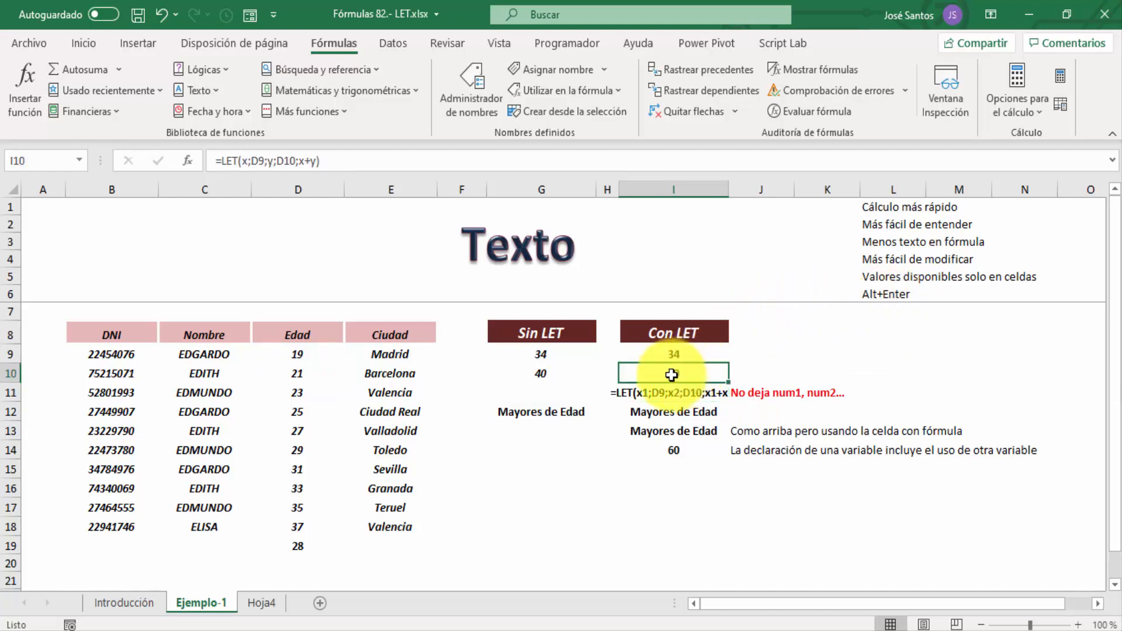
pyautogui.click(246, 162)
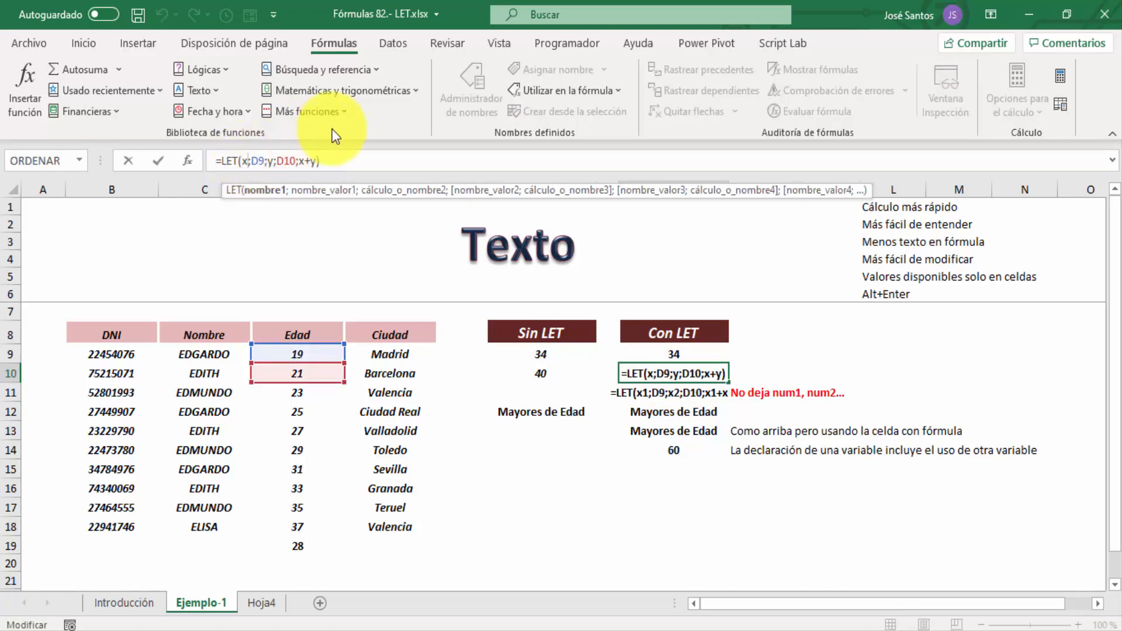
pyautogui.press('Right')
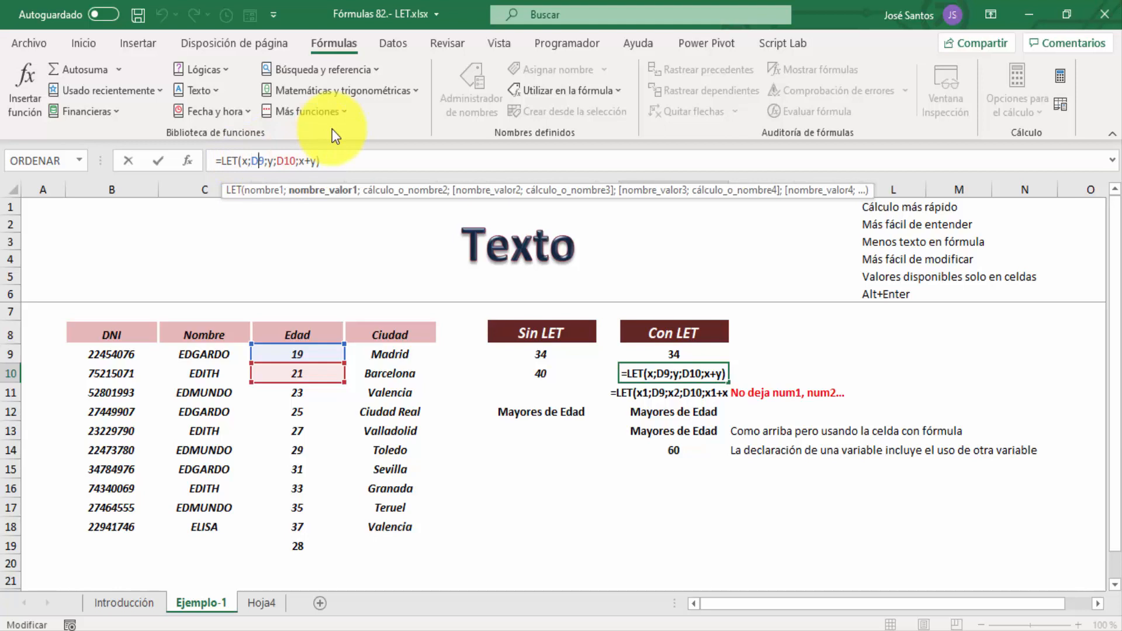
pyautogui.press('Left')
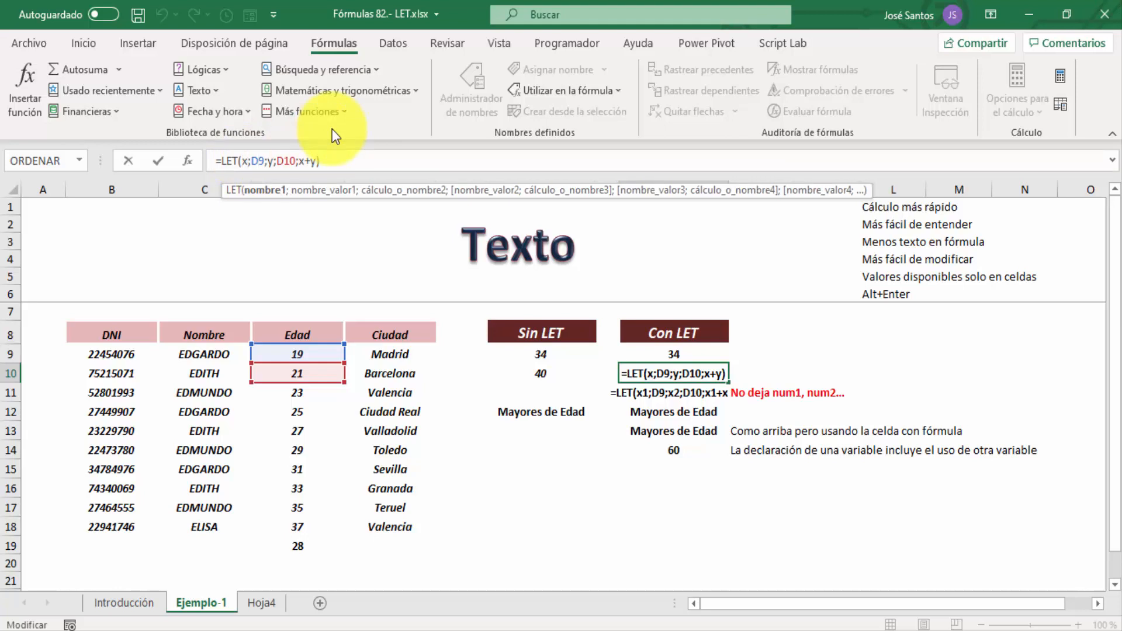
pyautogui.write('1')
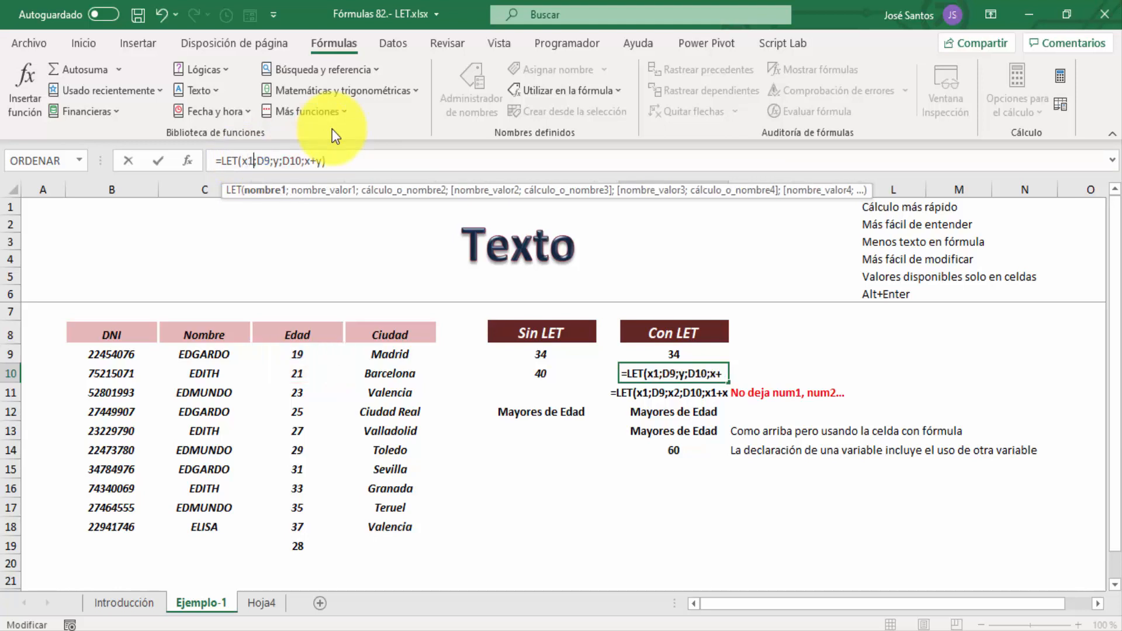
pyautogui.press('Return')
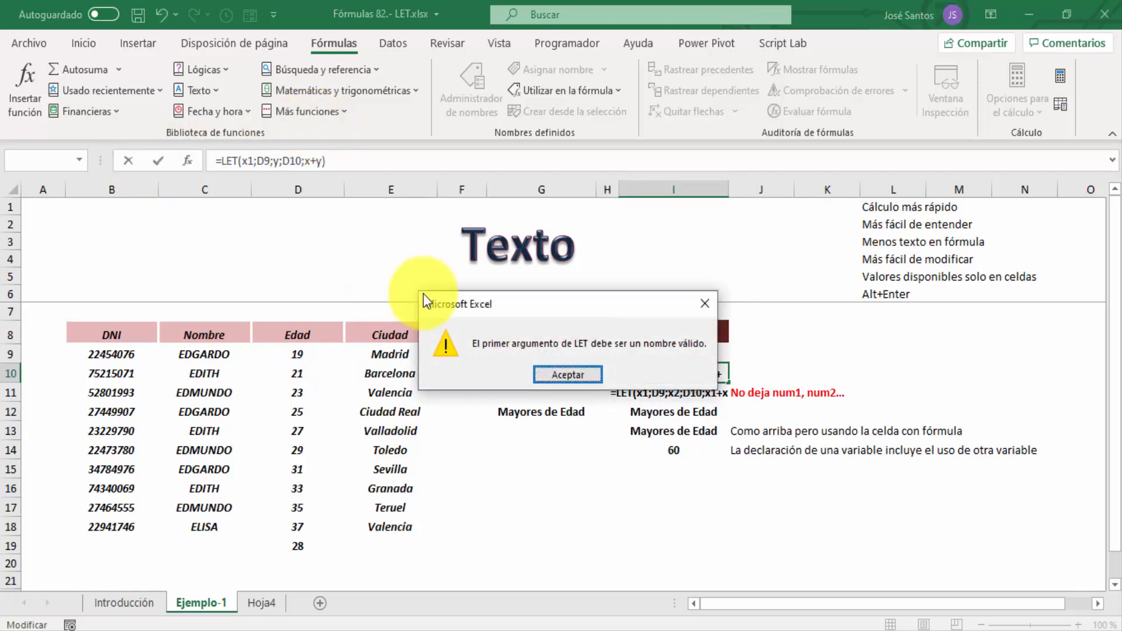
pyautogui.click(550, 373)
pyautogui.press('Escape')
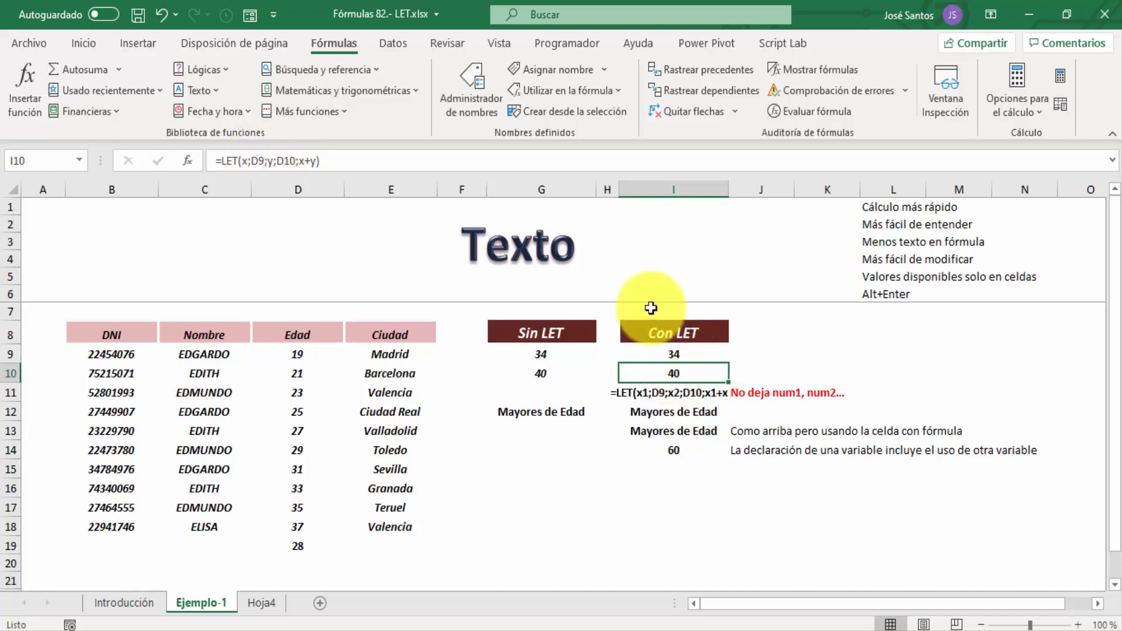
pyautogui.click(248, 159)
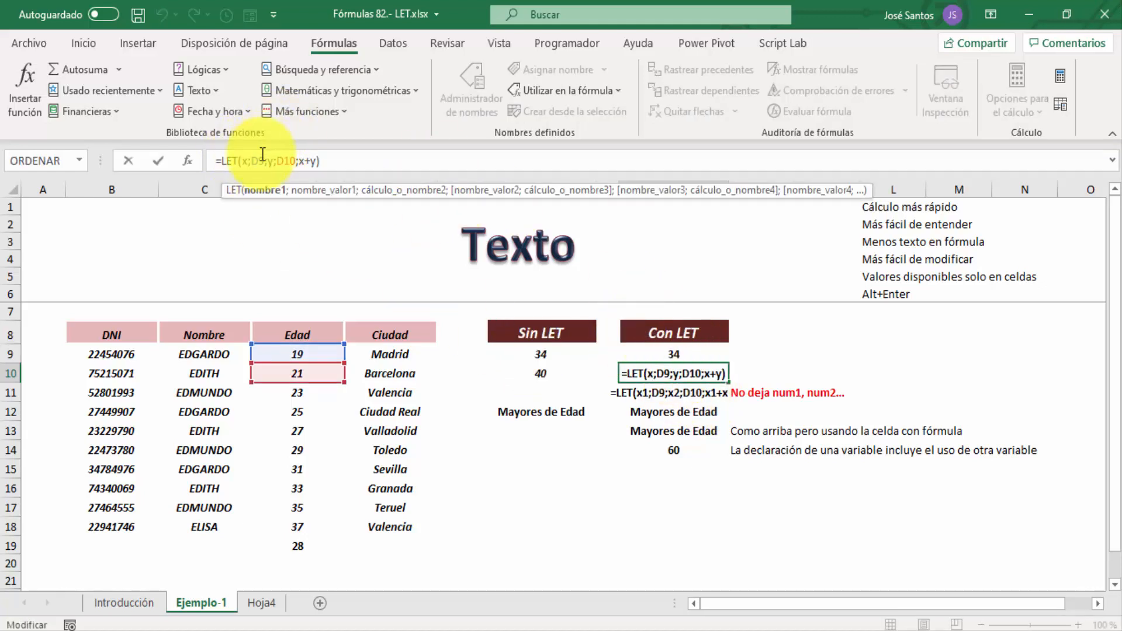
pyautogui.hotkey('ctrl', 'Return')
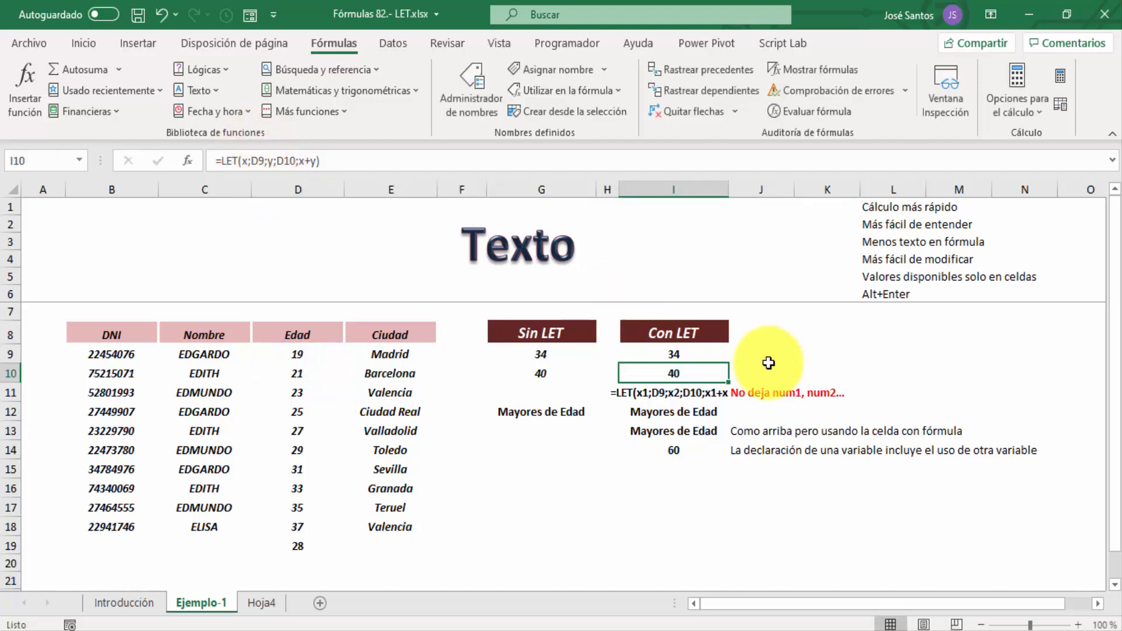
# Step: Try to turn the text in I11 into the live formula =LET(x1;D9;x2;D10;x1+x2) by removing its leading apostrophe
pyautogui.click(671, 395)
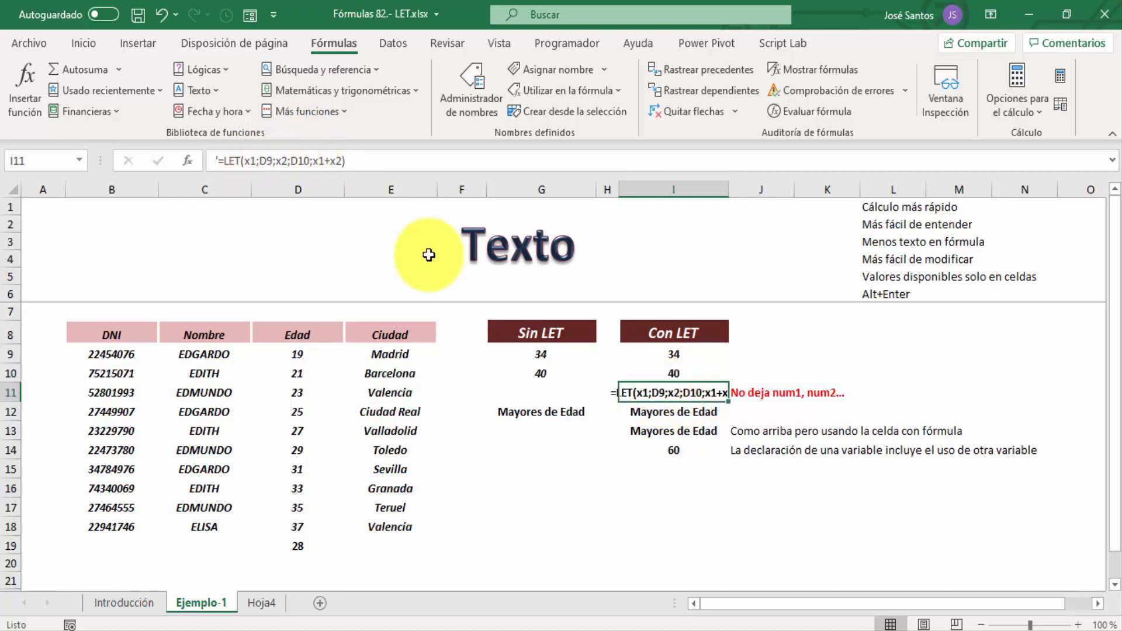
pyautogui.click(240, 159)
pyautogui.press('Home')
pyautogui.press('Delete')
pyautogui.press('Return')
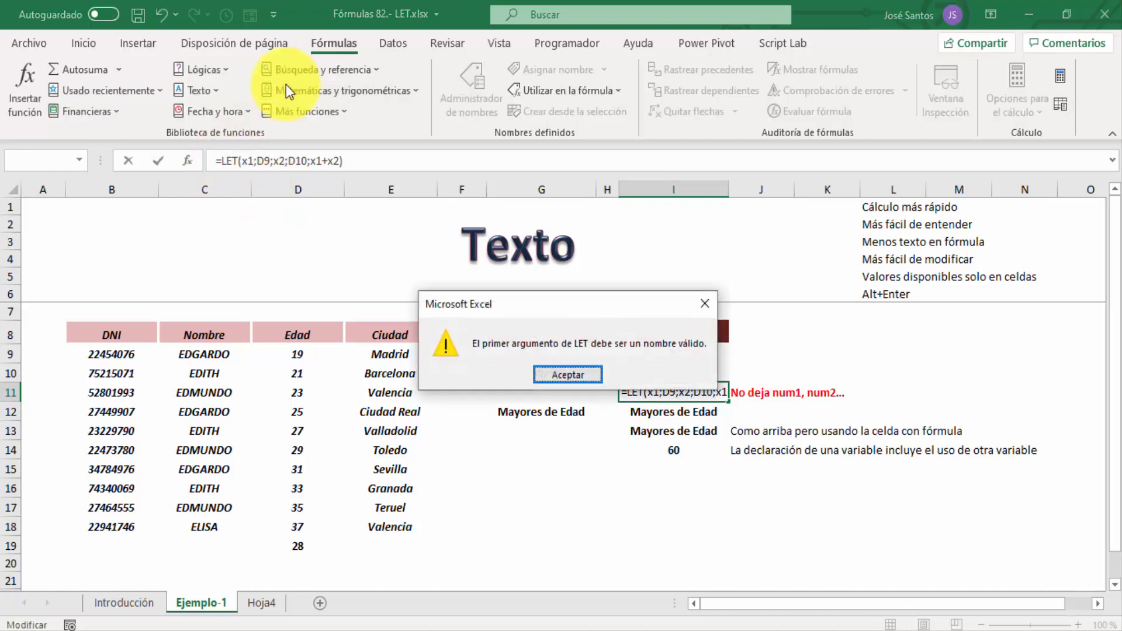
pyautogui.press('Return')
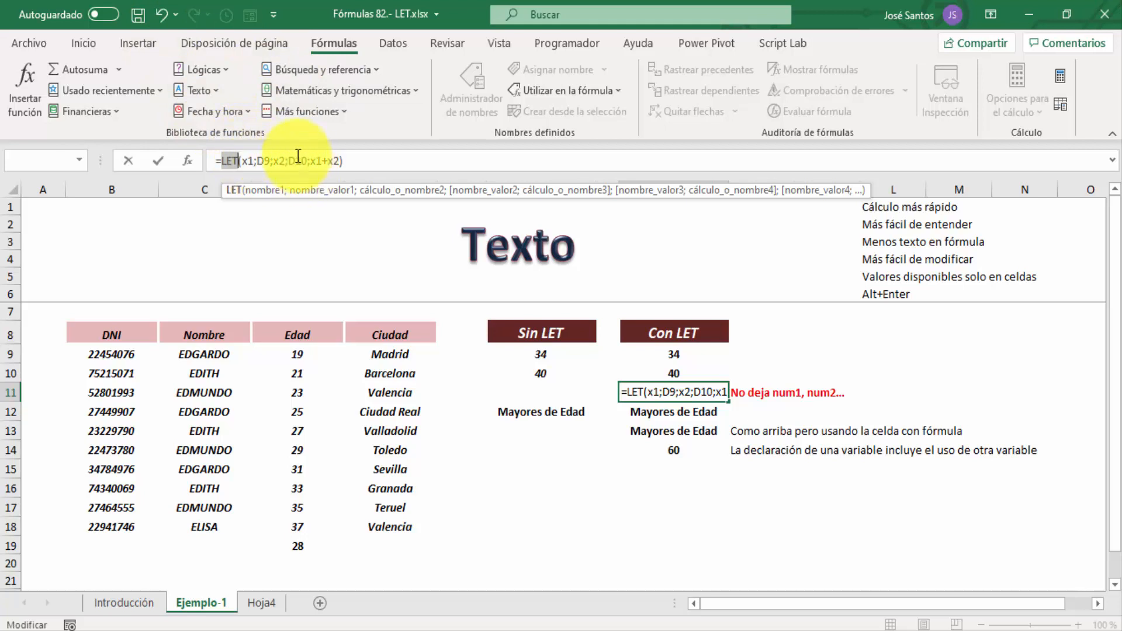
pyautogui.press('Escape')
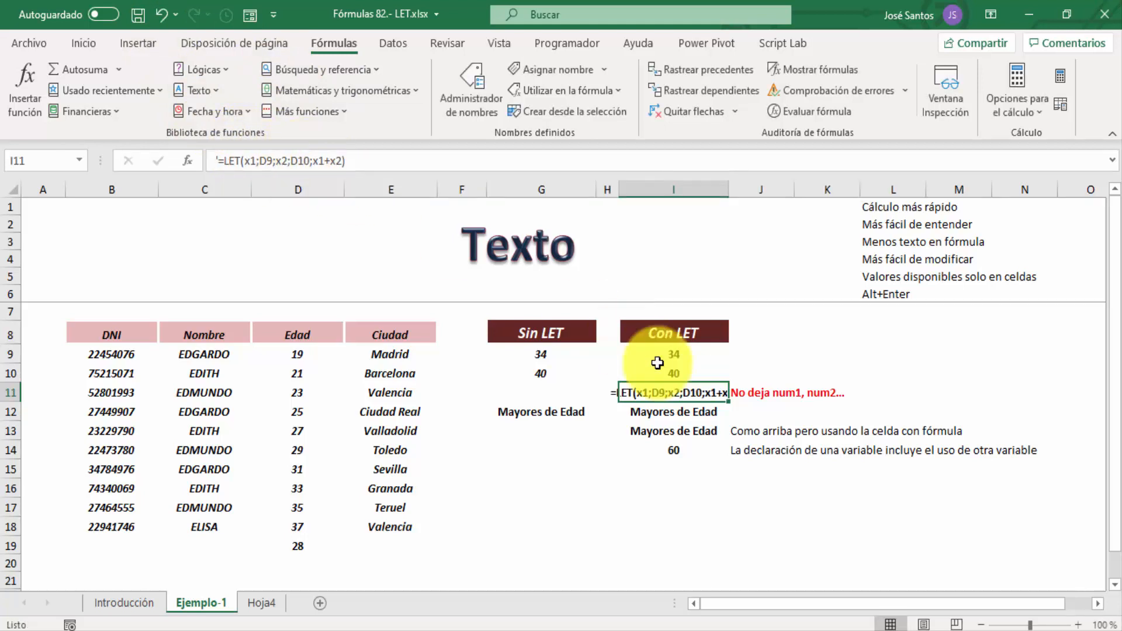
# Step: Retry entering I11 as a live LET formula with the names x1 and x2, and discard the edit
pyautogui.click(397, 156)
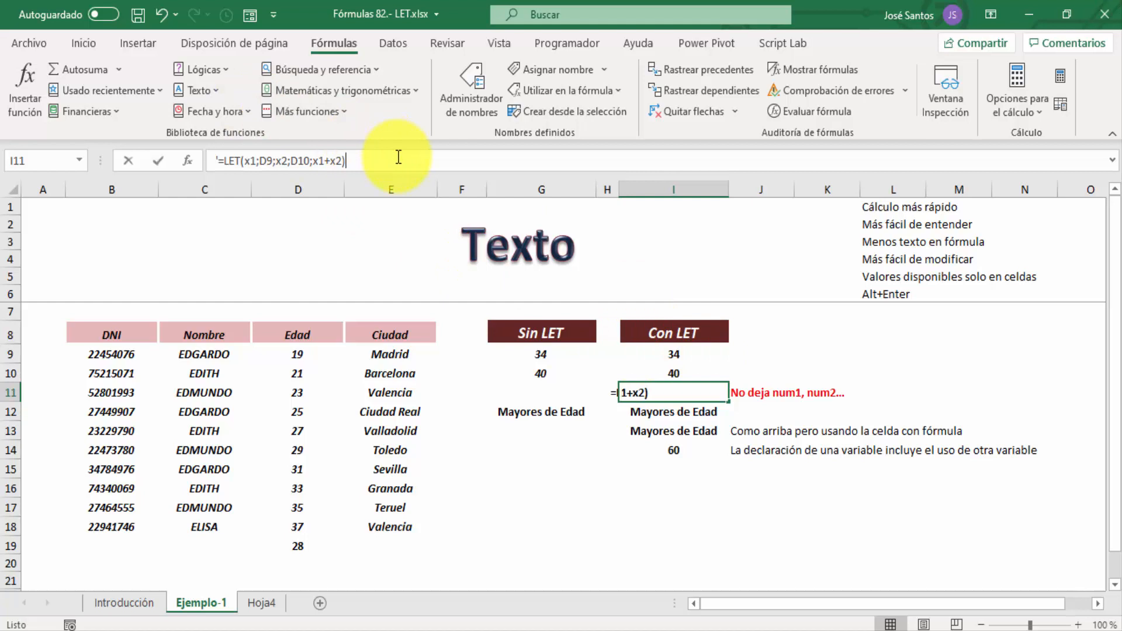
pyautogui.click(219, 159)
pyautogui.press('BackSpace')
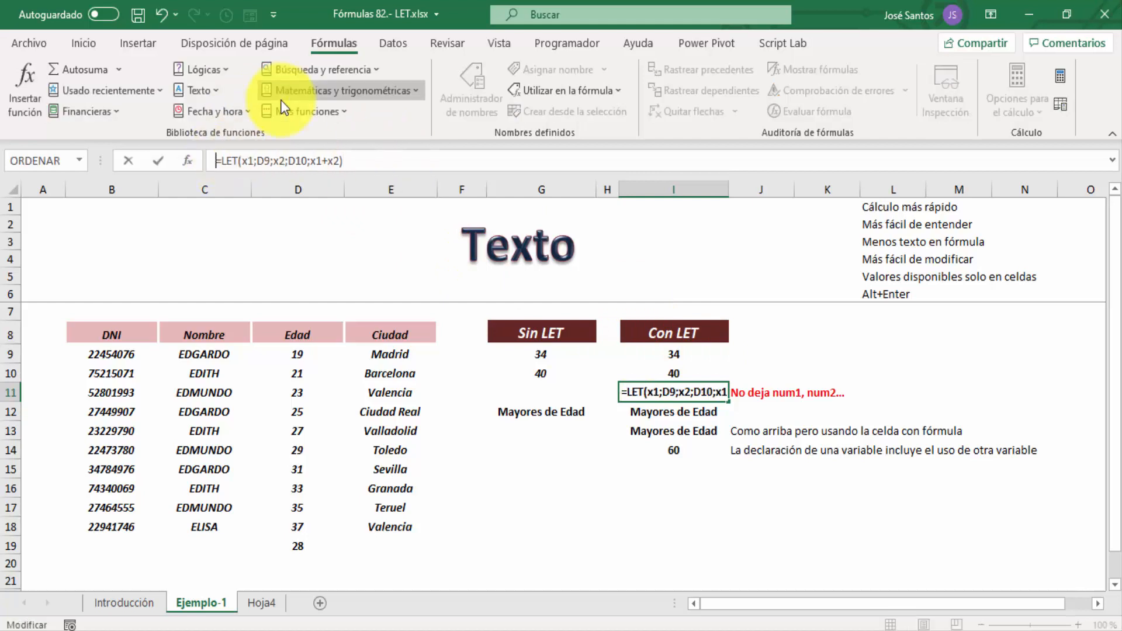
pyautogui.press('Return')
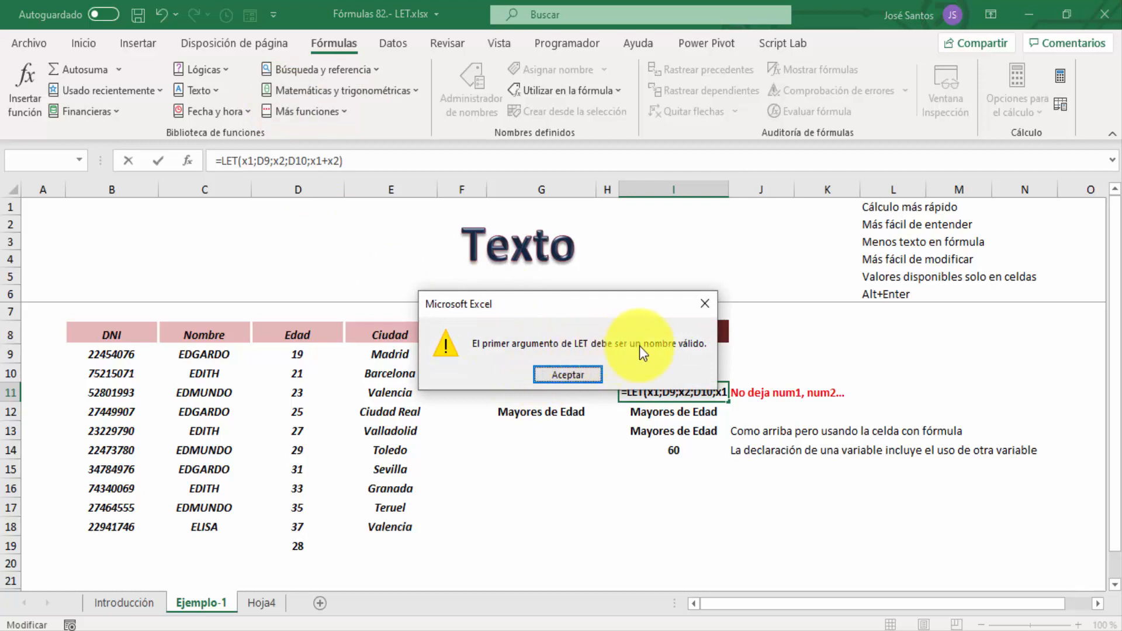
pyautogui.click(581, 376)
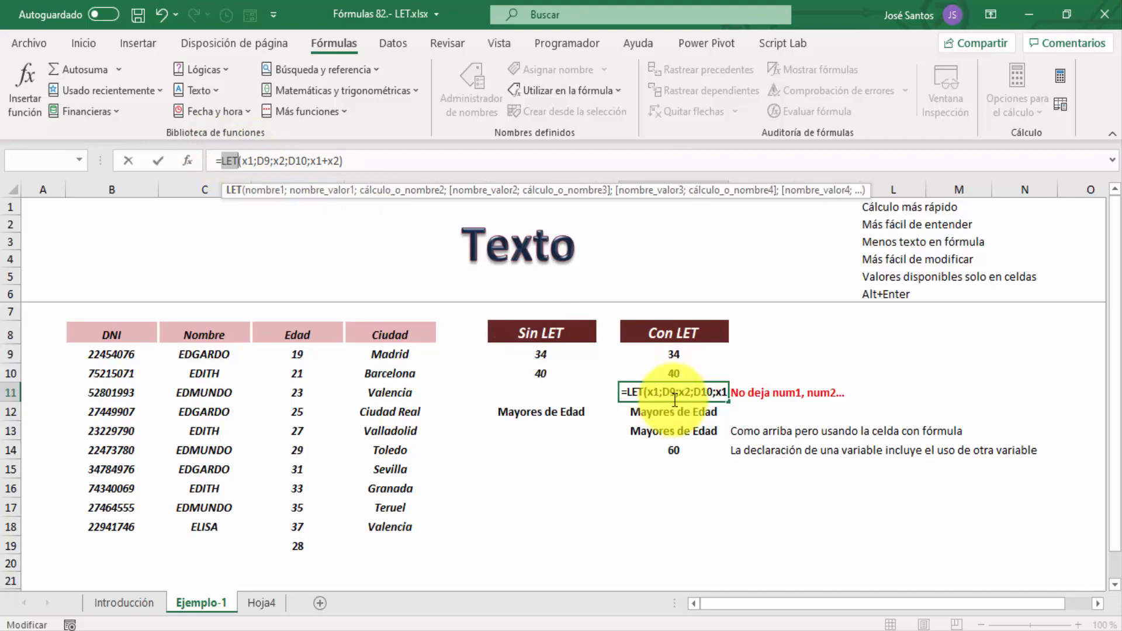
pyautogui.press('Escape')
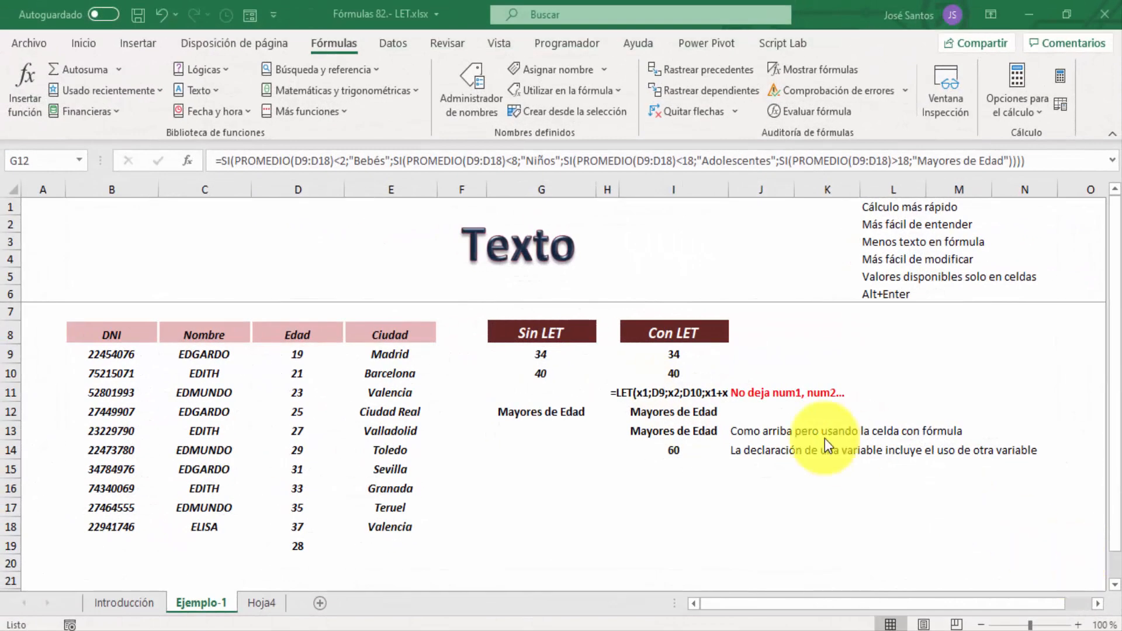
# Step: Examine the nested SI formula in G12 and the age range D9:D18 whose PROMEDIO it repeats, leaving the formula unedited
pyautogui.click(548, 411)
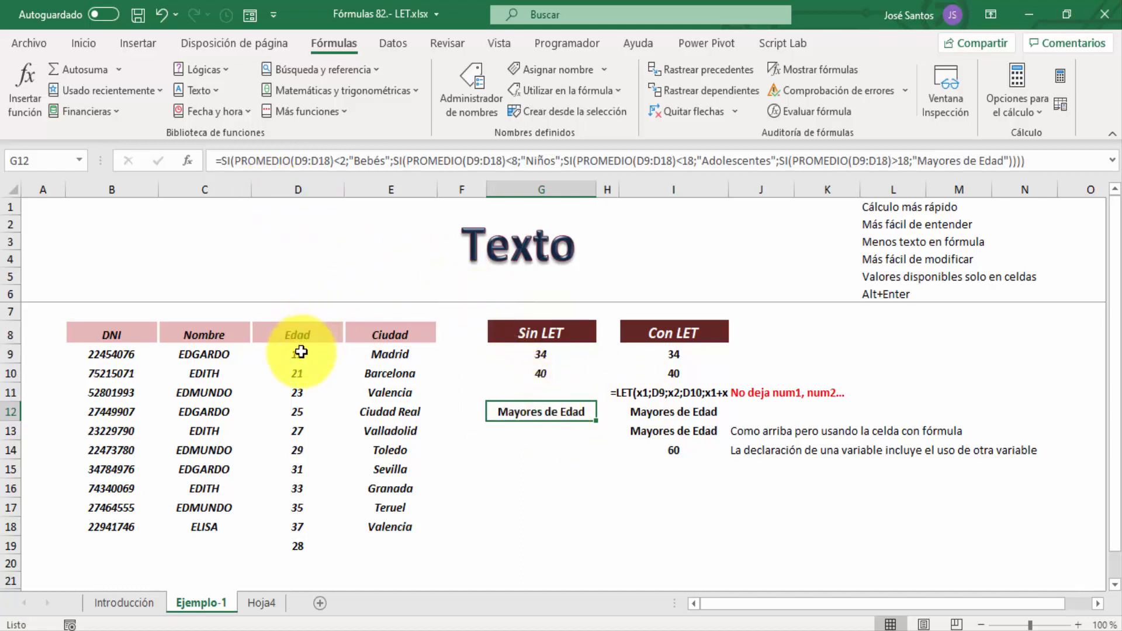
pyautogui.moveTo(301, 351); pyautogui.dragTo(316, 529)
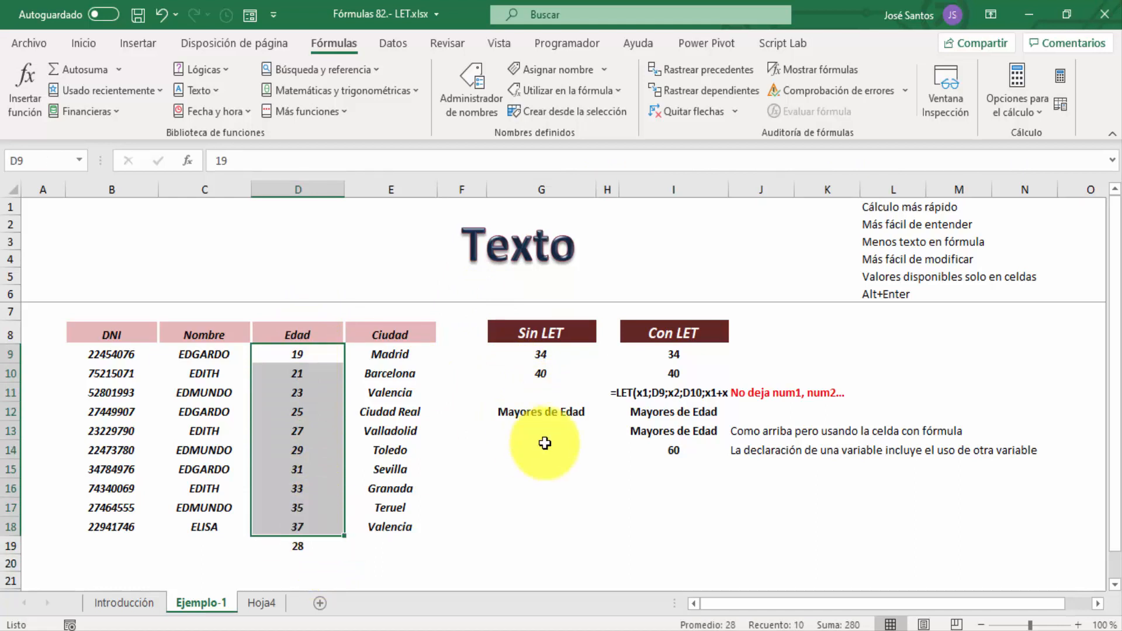
pyautogui.click(543, 413)
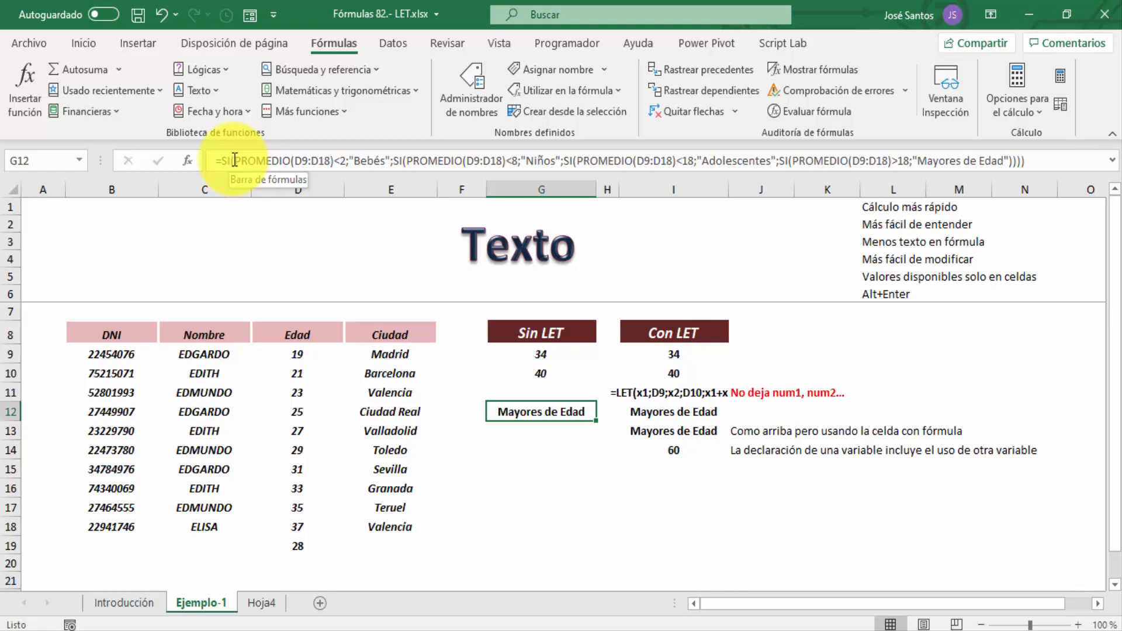
pyautogui.moveTo(235, 160); pyautogui.dragTo(333, 162)
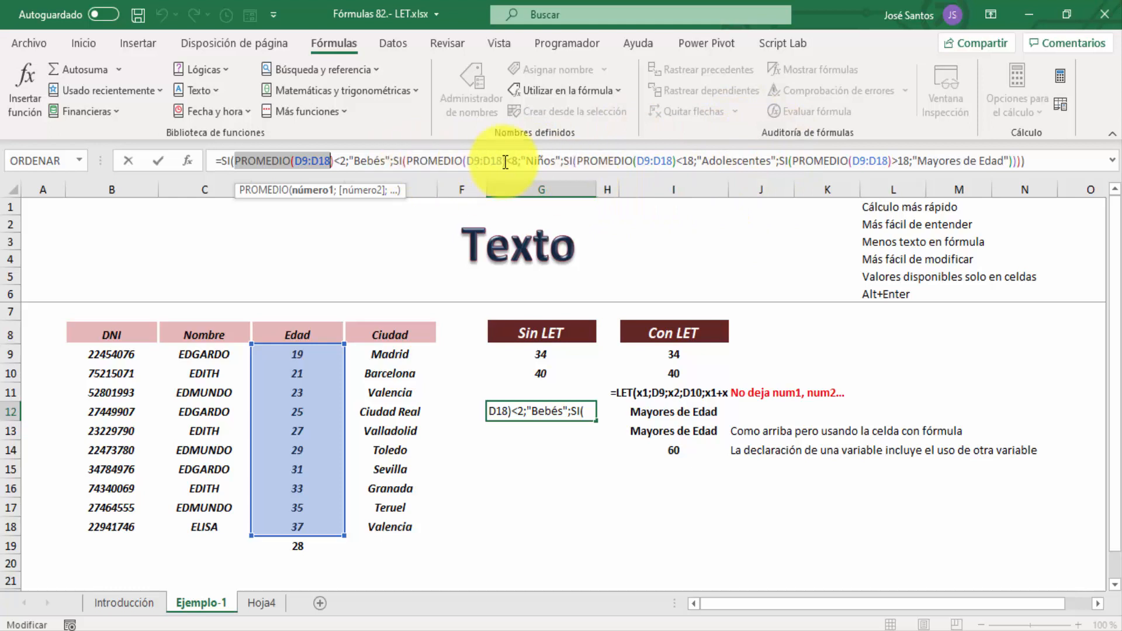
pyautogui.click(682, 412)
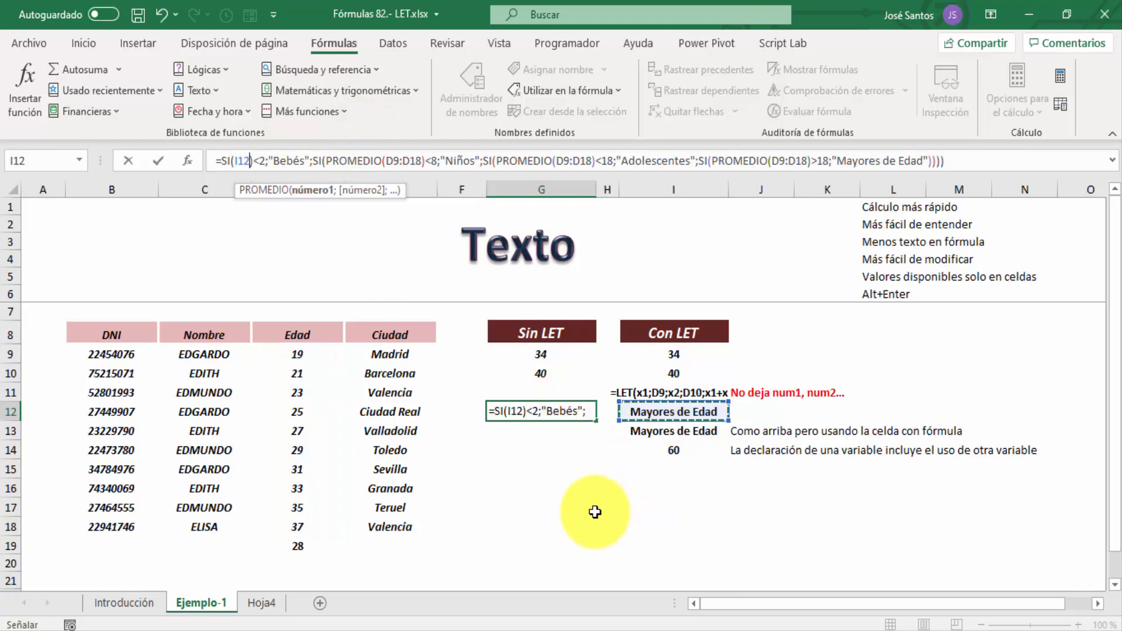
pyautogui.click(595, 512)
pyautogui.press('Escape')
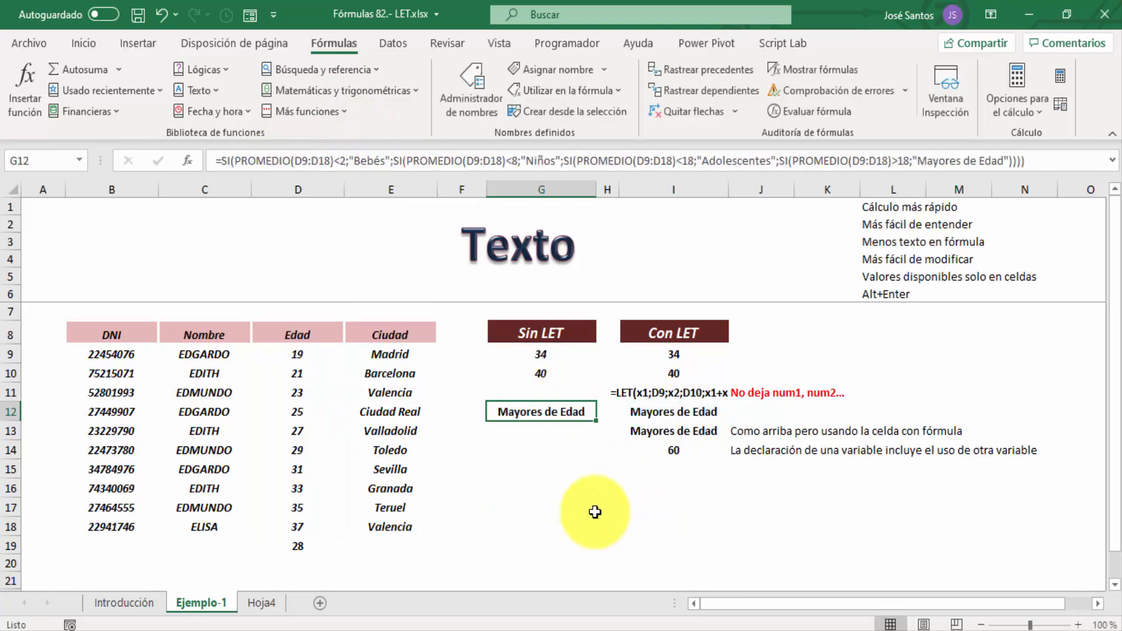
# Step: Enter the formula =FORMULATEXTO(I12) in G17 to display the LET formula of I12 as text
pyautogui.press('Left')
pyautogui.press('Down')
pyautogui.press('Right')
pyautogui.press('Down')
pyautogui.press('Down')
pyautogui.press('Down')
pyautogui.press('Down')
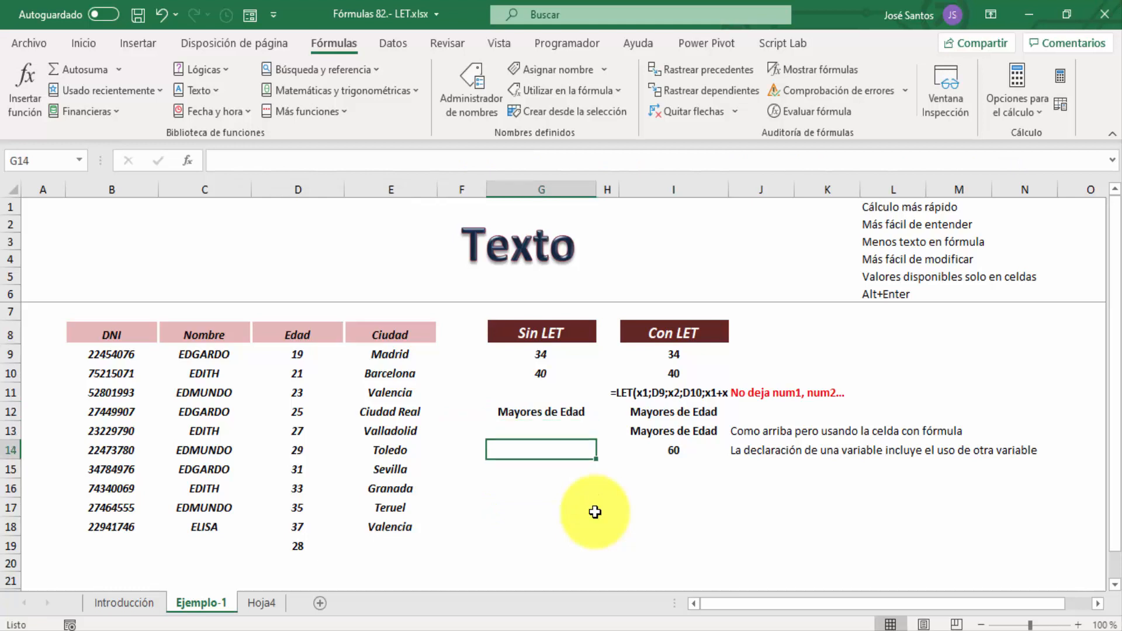
pyautogui.write('=')
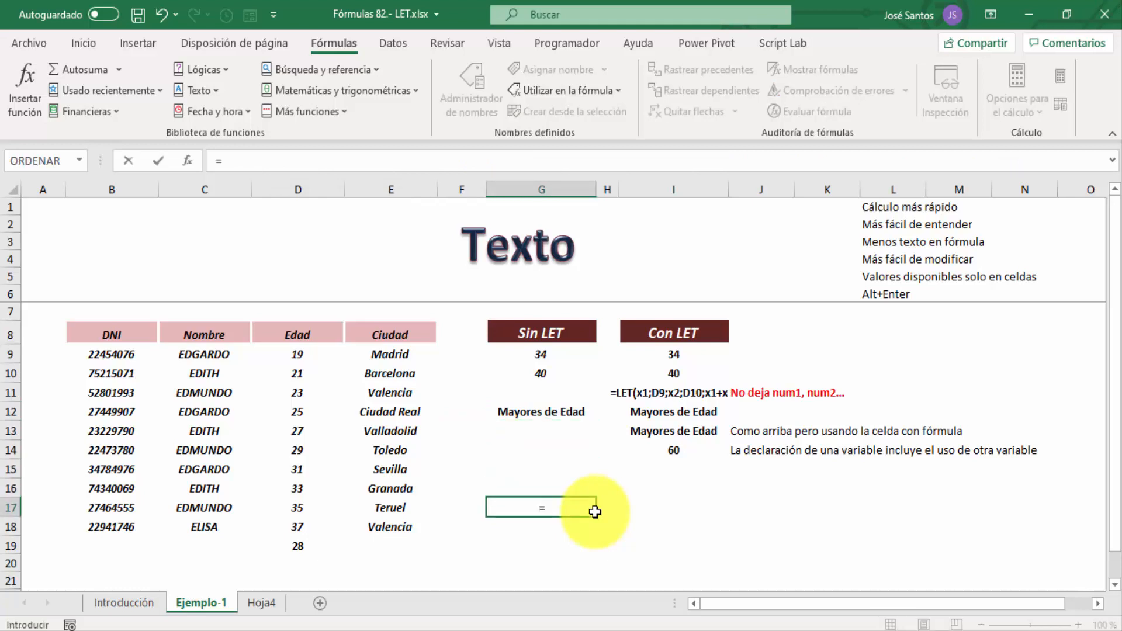
pyautogui.write('formu')
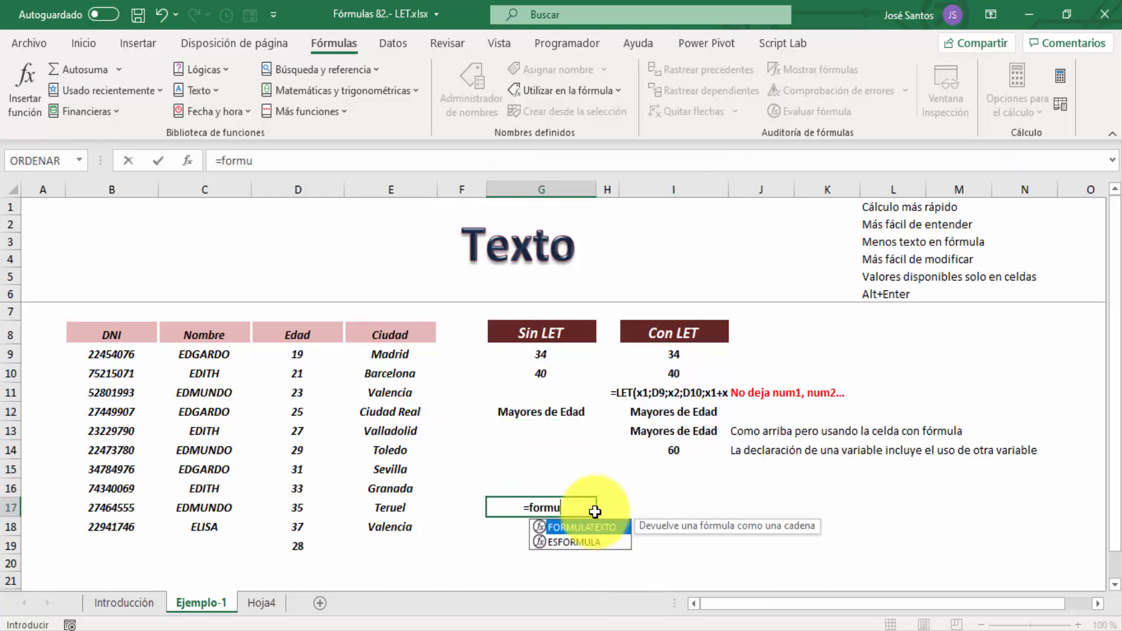
pyautogui.press('Tab')
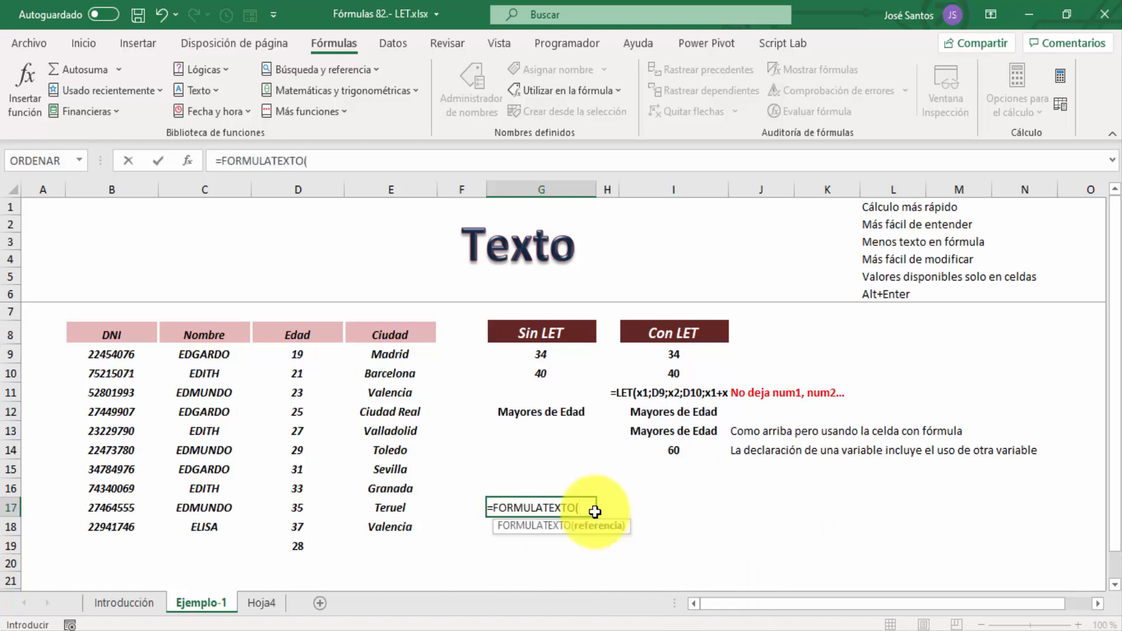
pyautogui.press('Up')
pyautogui.press('Up')
pyautogui.press('Up')
pyautogui.press('Up')
pyautogui.press('Up')
pyautogui.press('Right')
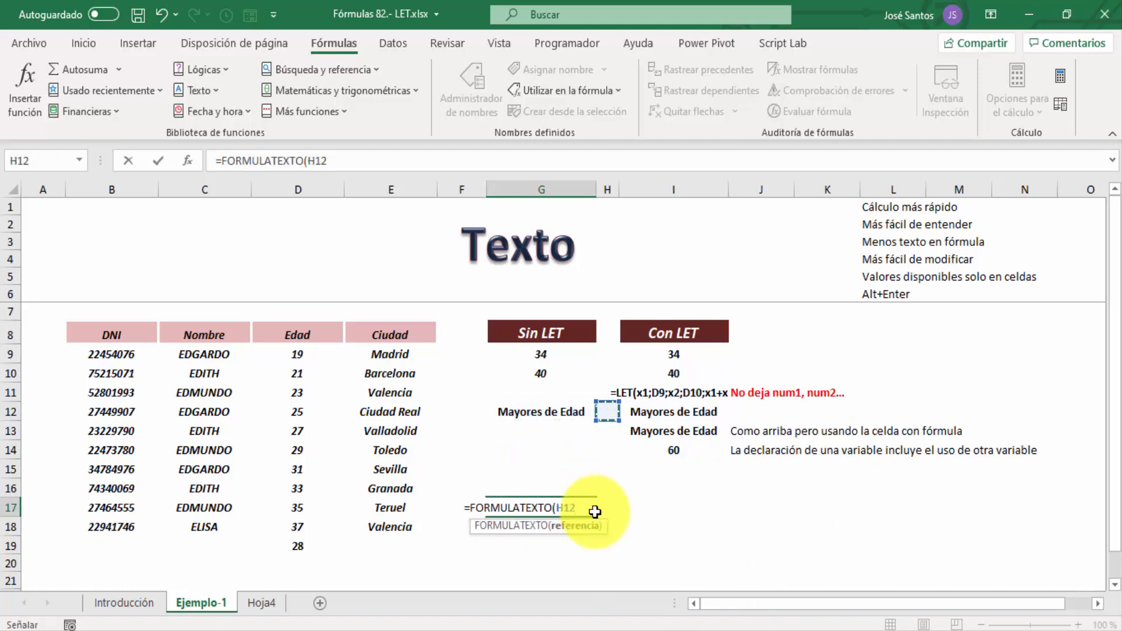
pyautogui.press('Right')
pyautogui.press('Return')
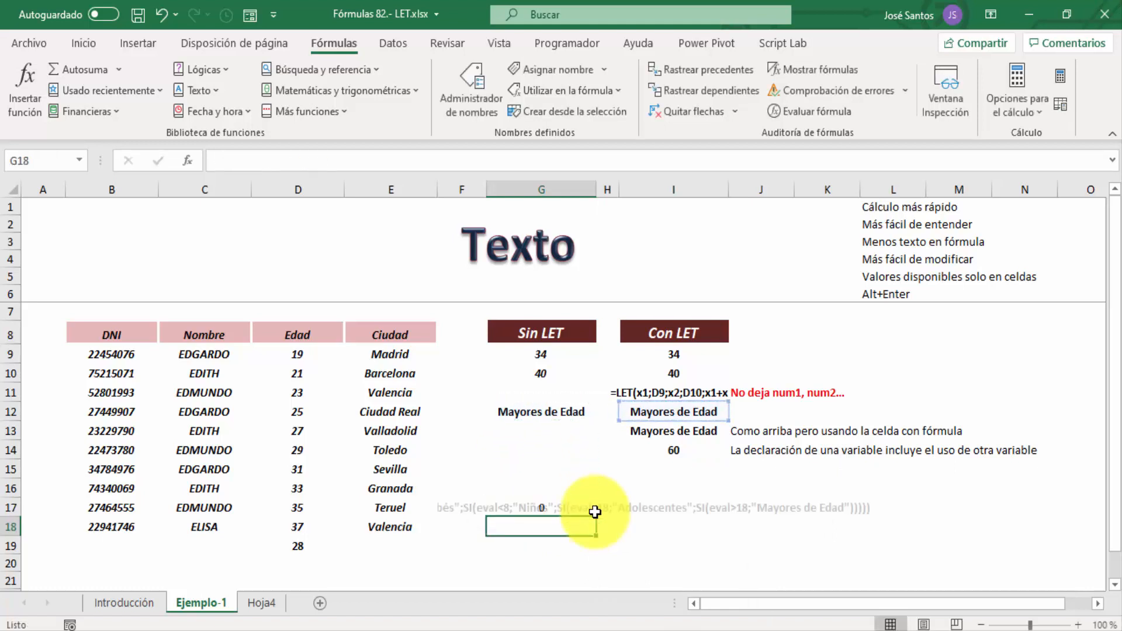
# Step: Left-align the formula text in G17
pyautogui.click(595, 512)
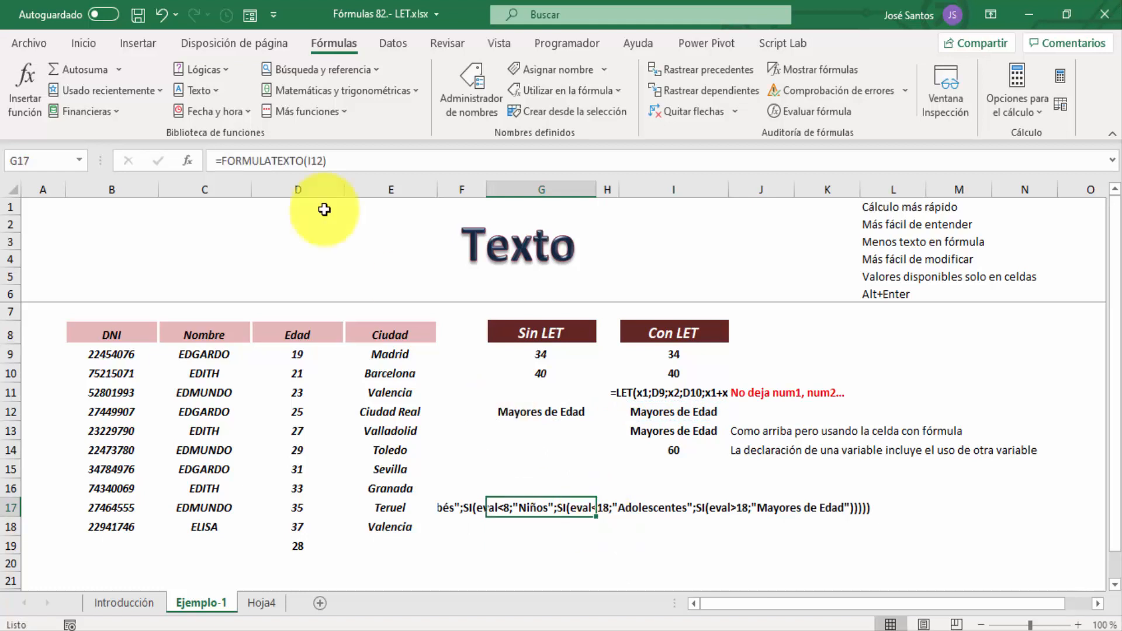
pyautogui.click(85, 50)
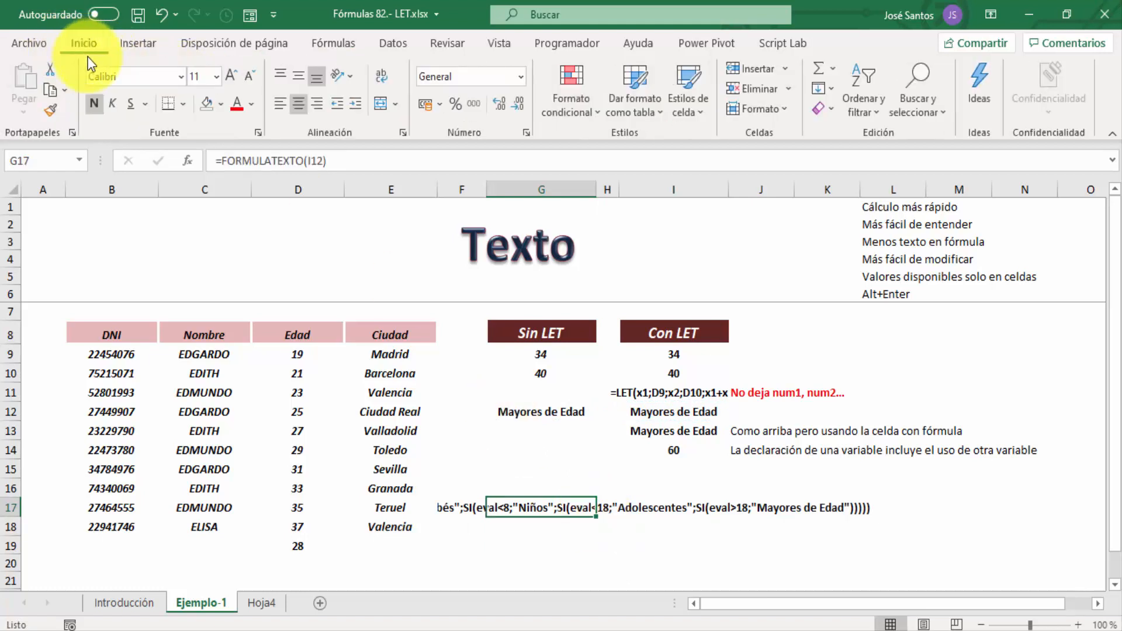
pyautogui.click(280, 106)
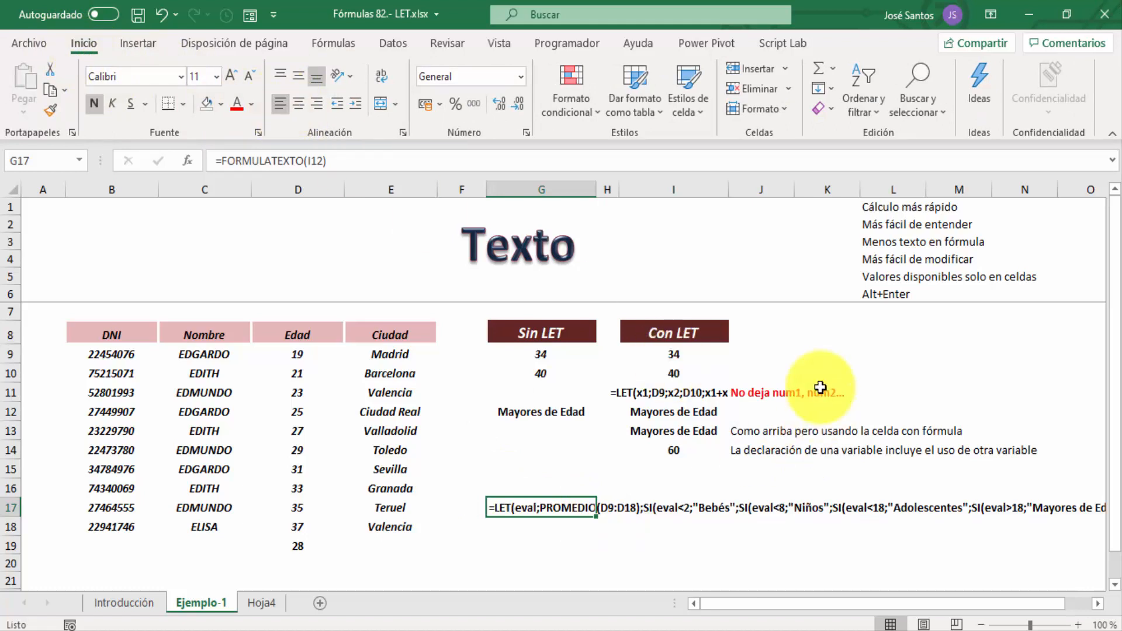
# Step: Clear the LET formula in I12, and undo the deletion
pyautogui.click(678, 412)
pyautogui.press('Delete')
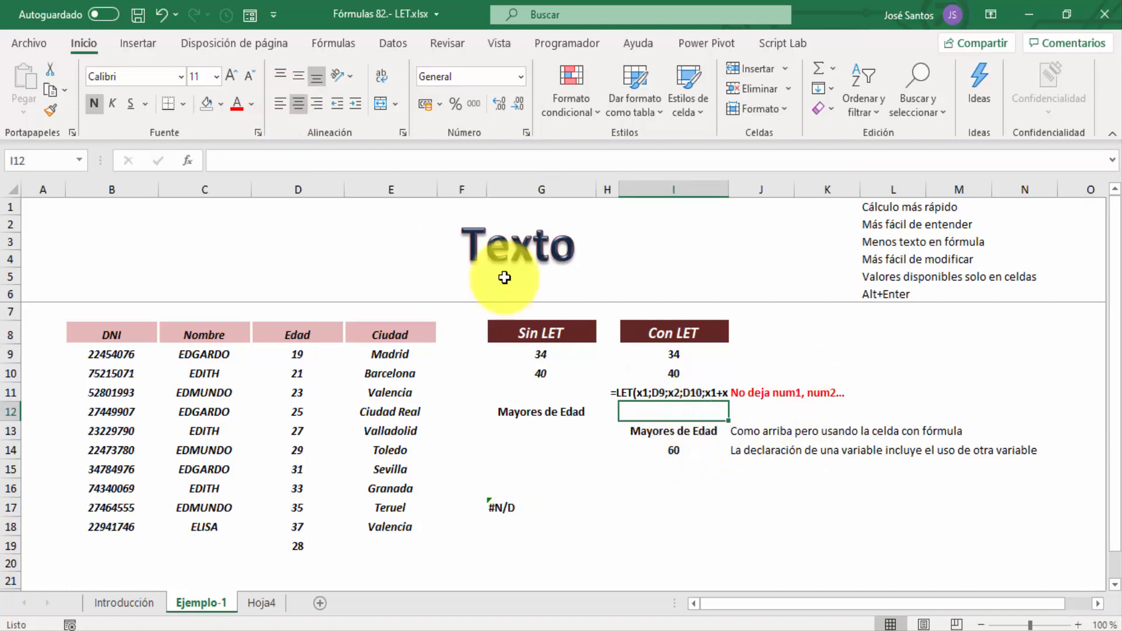
pyautogui.click(160, 15)
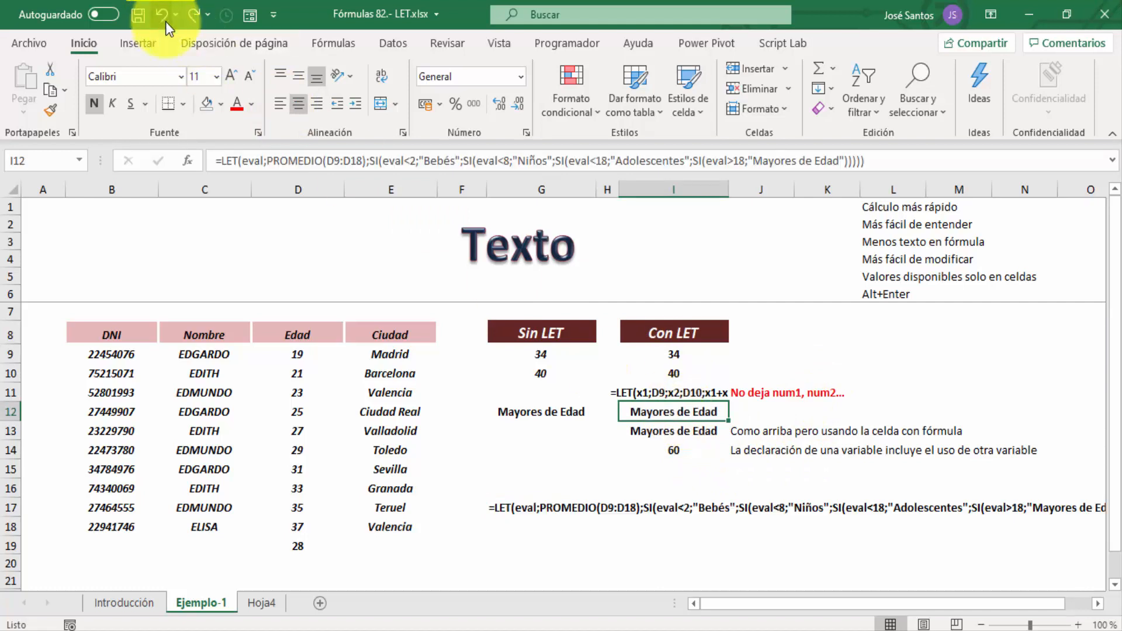
# Step: Start a LET formula in I16 that assigns the name eval to promedio(d9:d18), with commas as argument separators
pyautogui.click(659, 480)
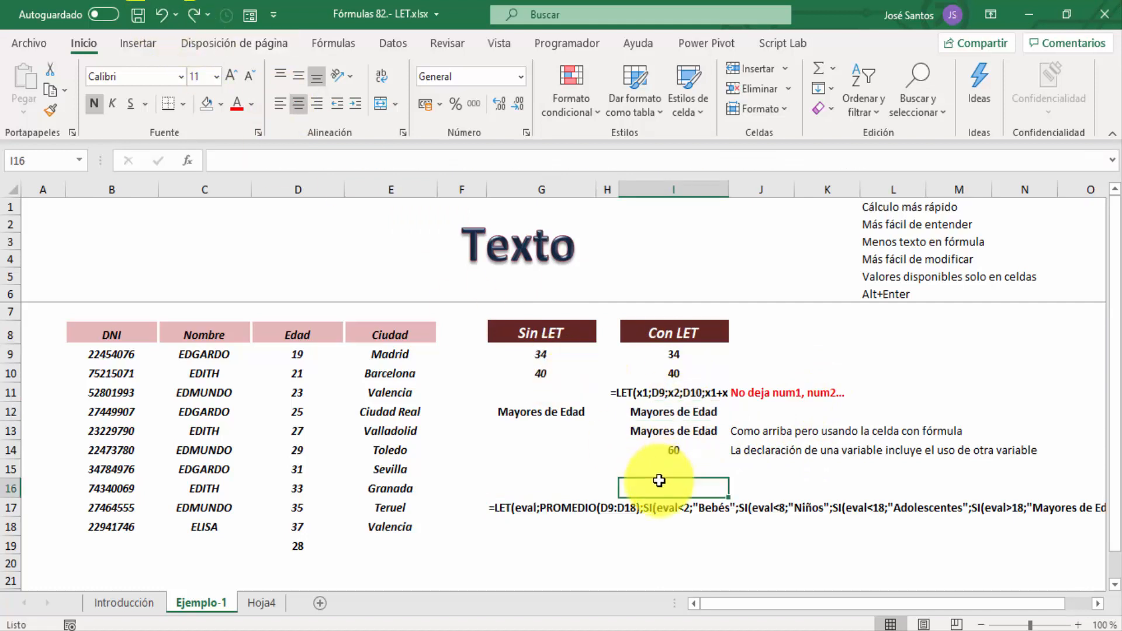
pyautogui.click(482, 161)
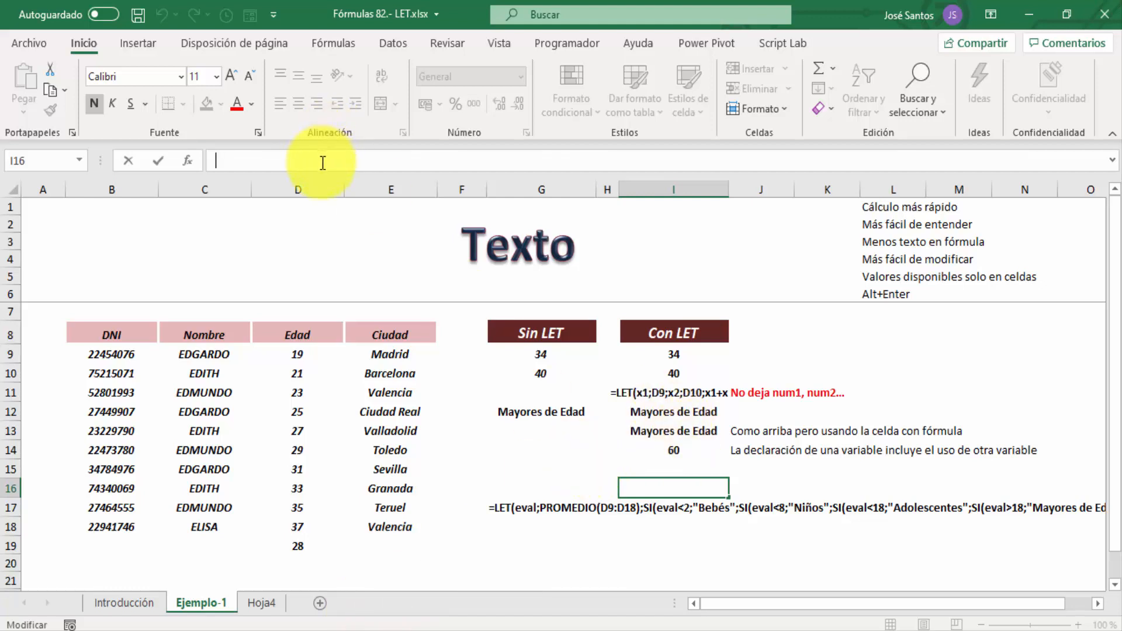
pyautogui.write('=let')
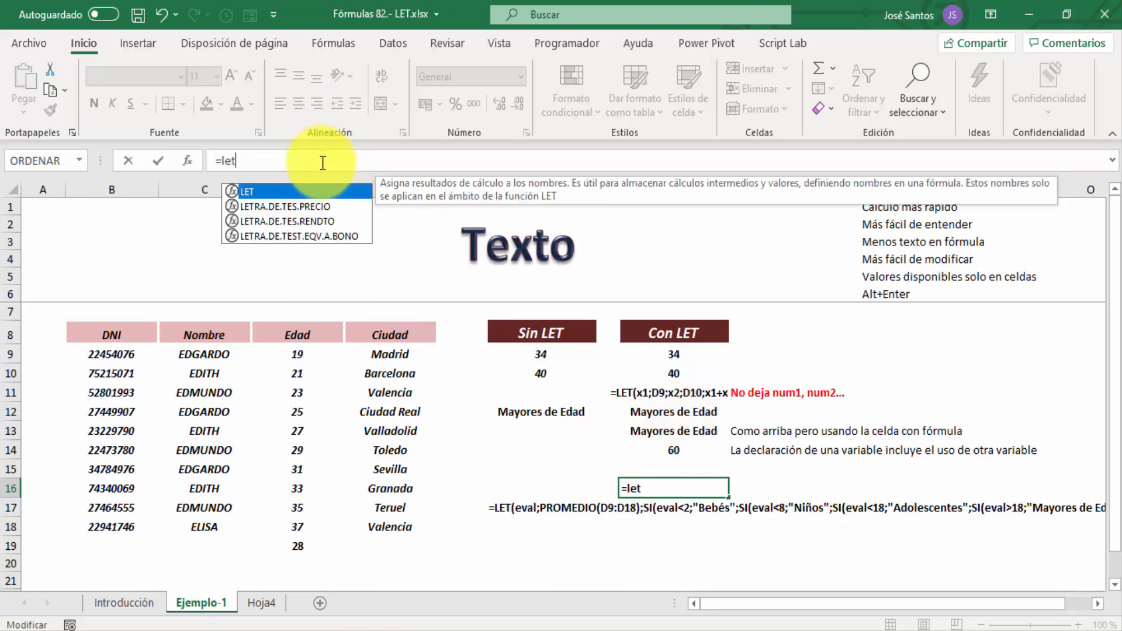
pyautogui.write('(eval,prome')
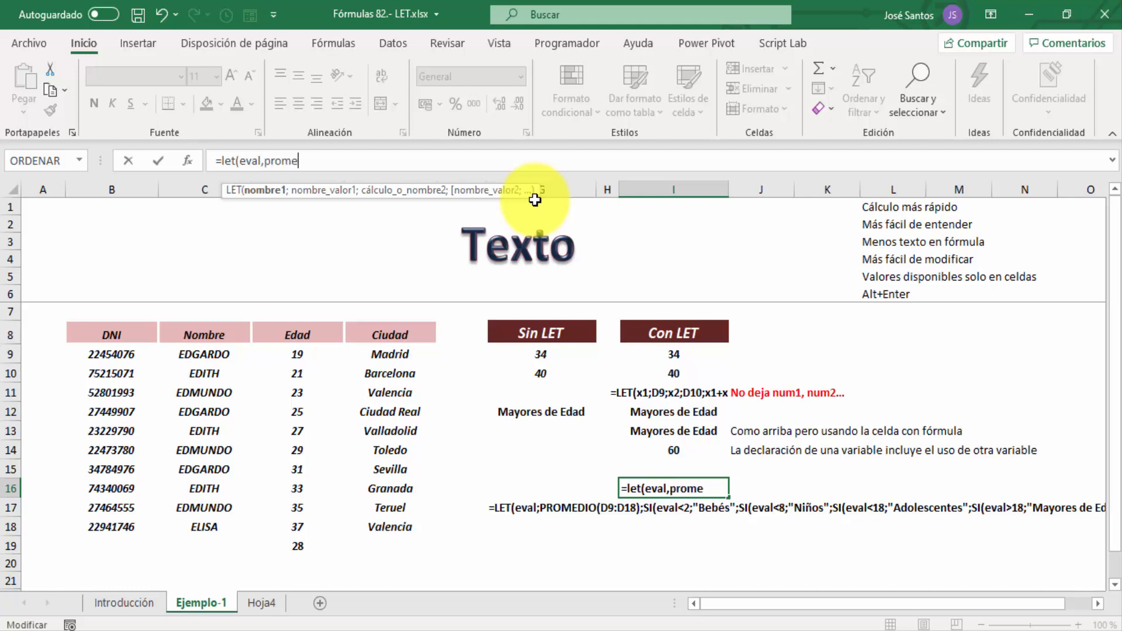
pyautogui.write('dio(')
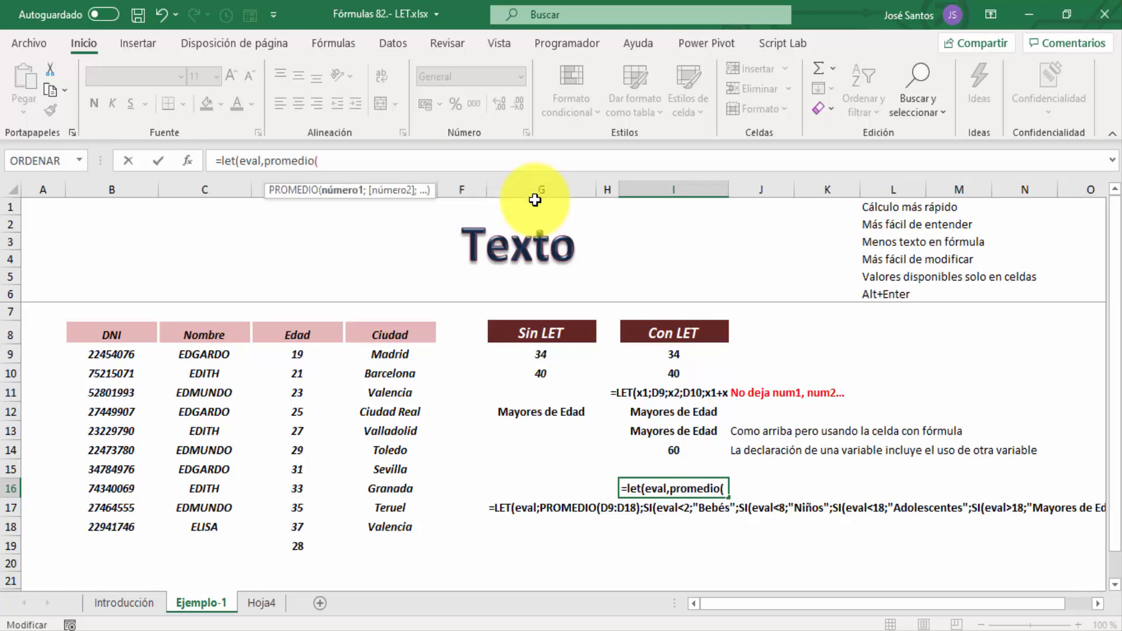
pyautogui.write('d9')
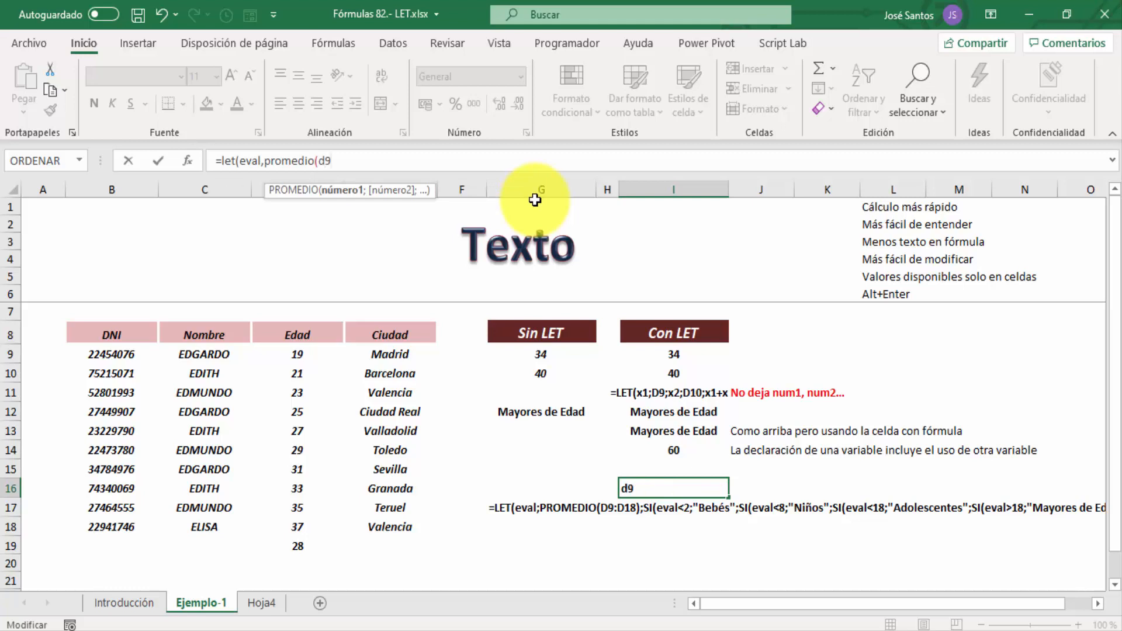
pyautogui.write(':d18),')
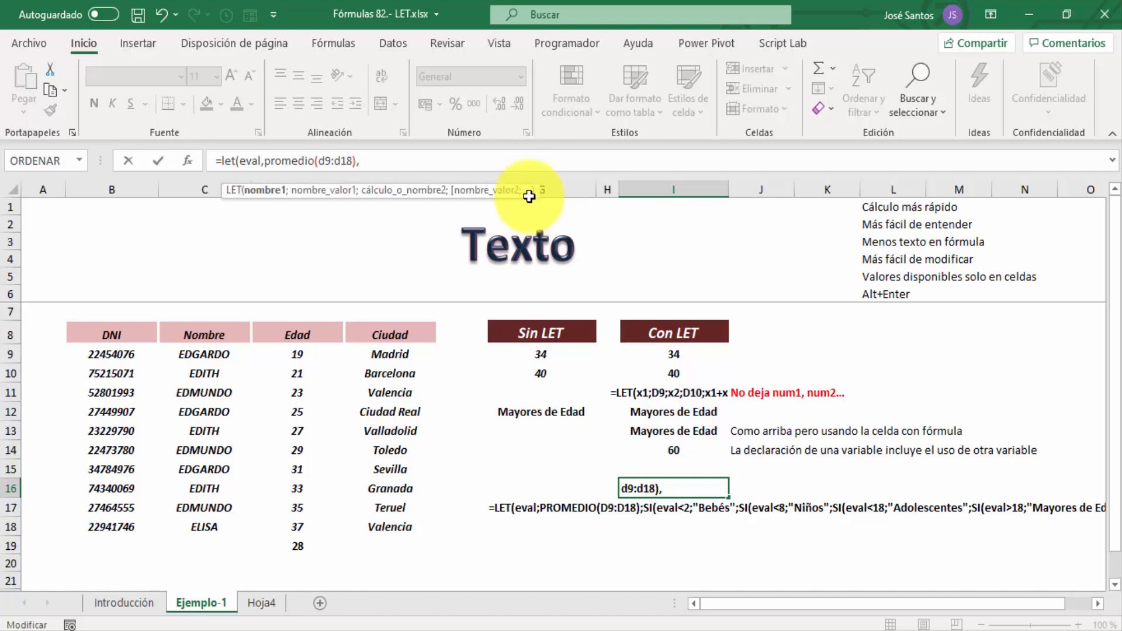
# Step: Replace the comma separators in the I16 LET formula with semicolons, giving =let(eval;promedio(d9:d18);
pyautogui.click(263, 160)
pyautogui.press('Delete')
pyautogui.write(';')
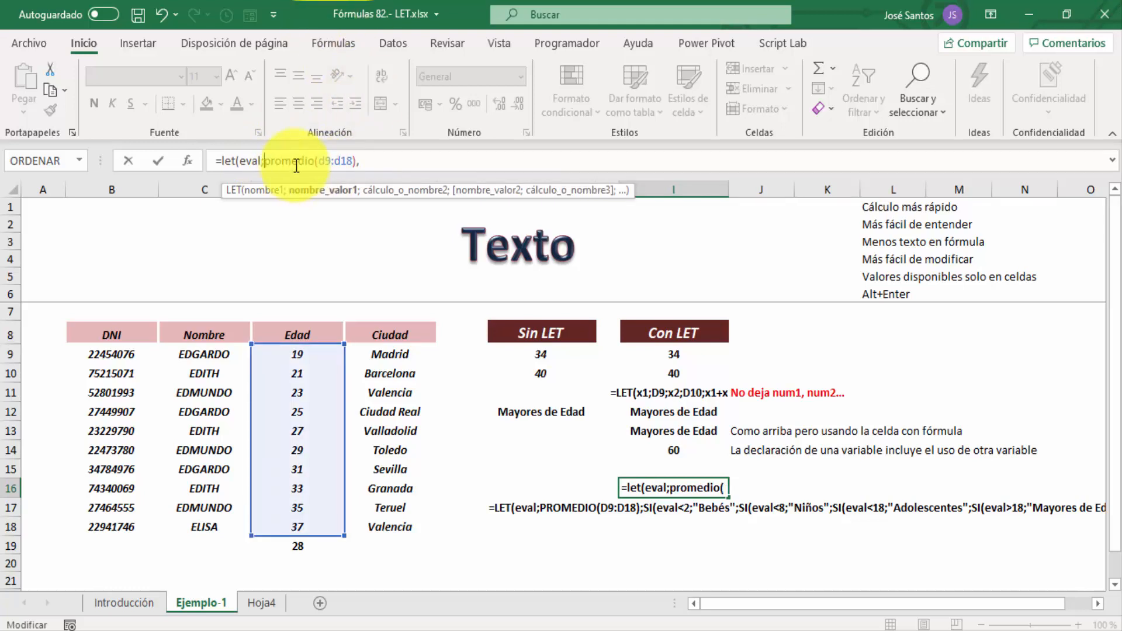
pyautogui.click(257, 160)
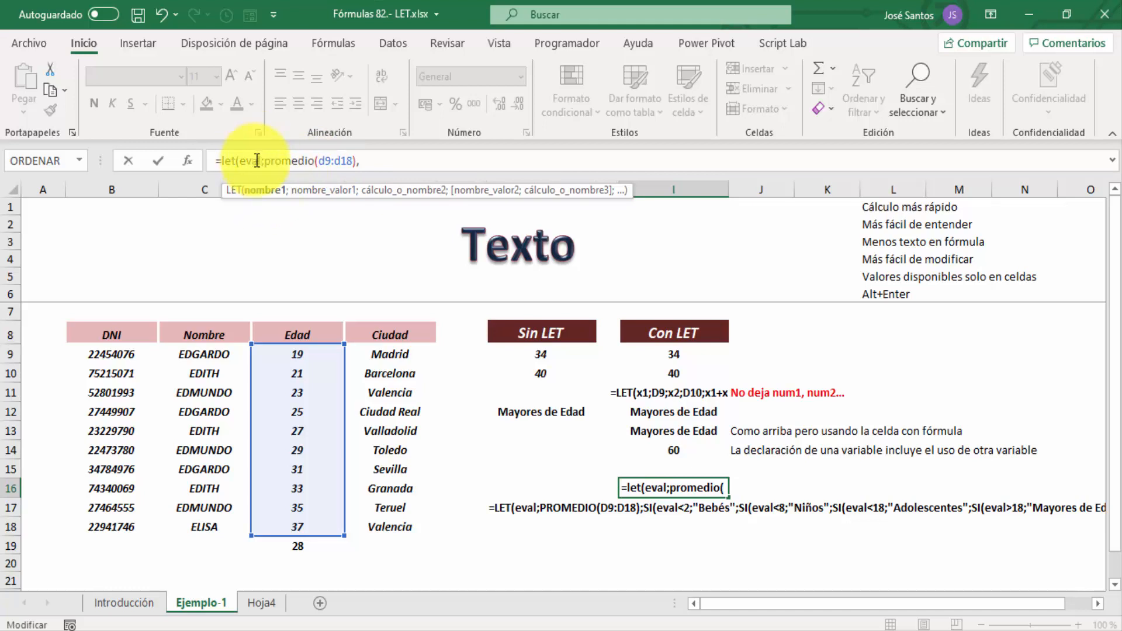
pyautogui.click(286, 160)
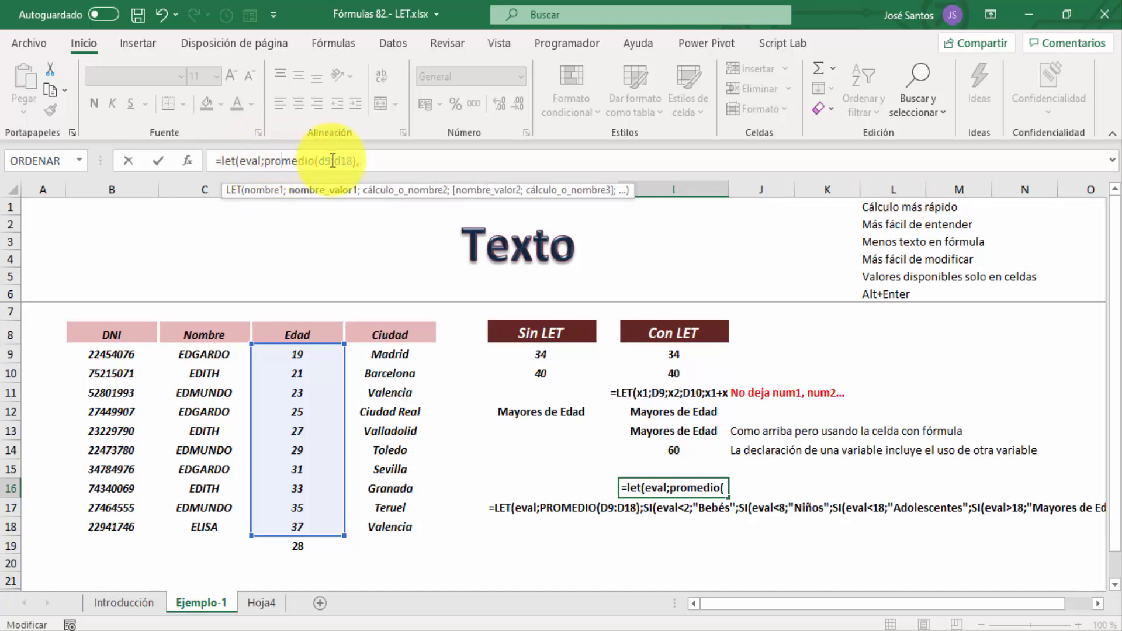
pyautogui.click(377, 160)
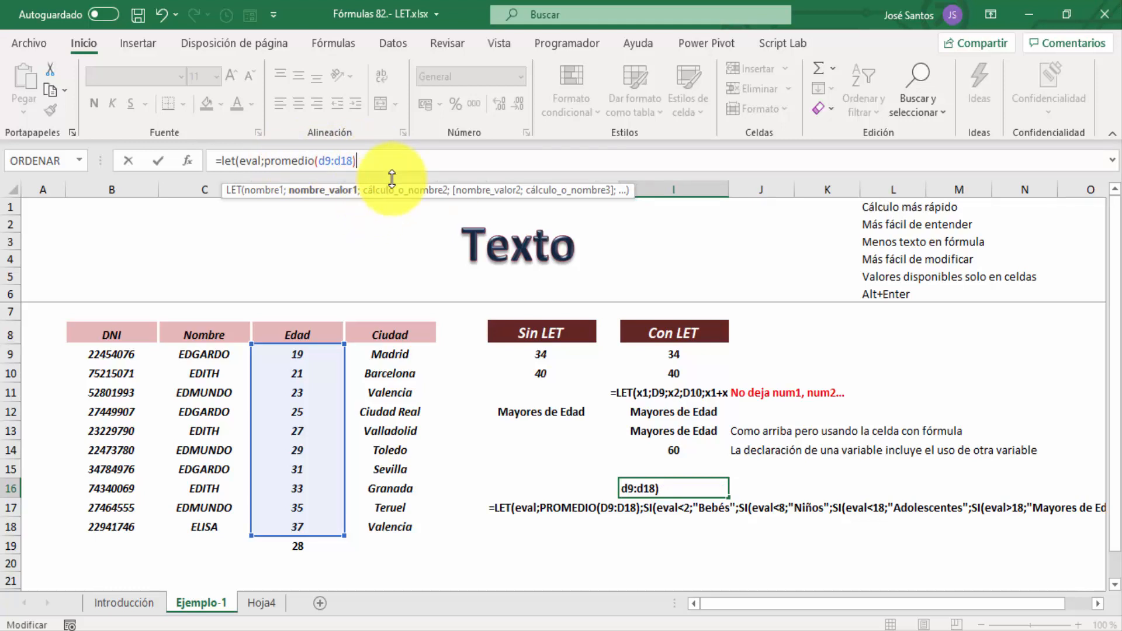
pyautogui.write(';')
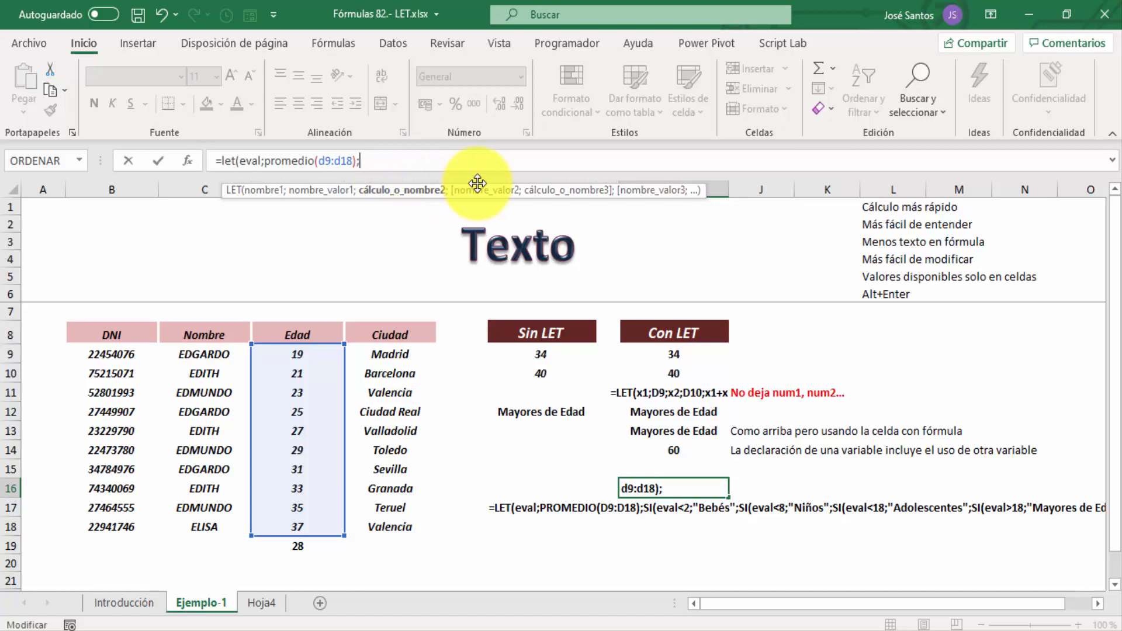
# Step: Continue the I16 LET formula with a first condition, si(eval<2;"Bebés";
pyautogui.write('if')
pyautogui.write('si(')
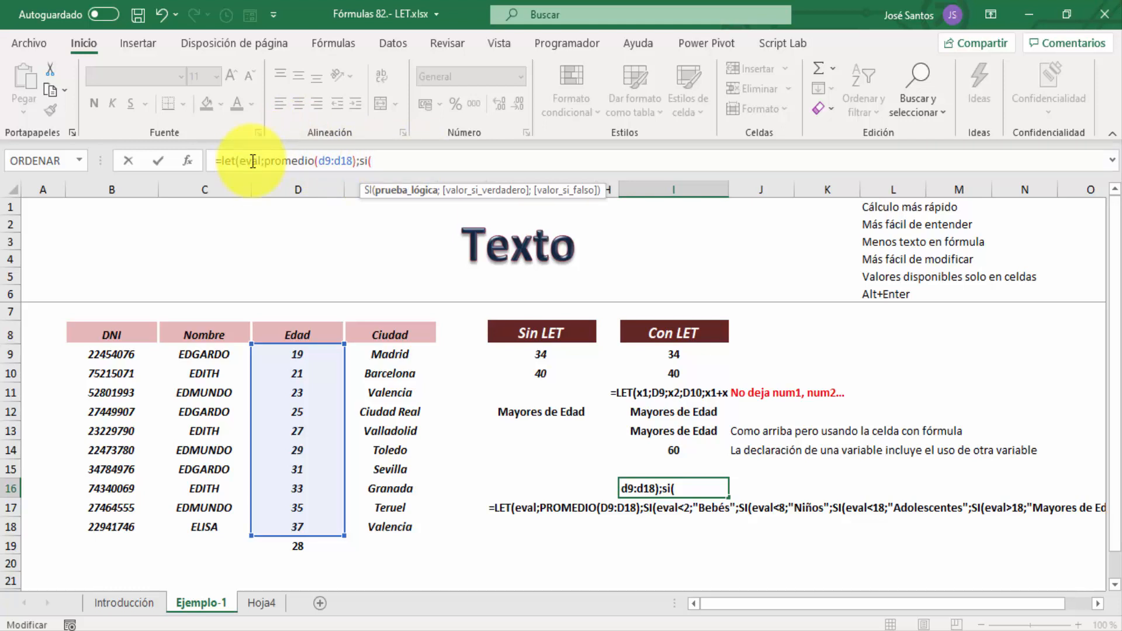
pyautogui.write('eva')
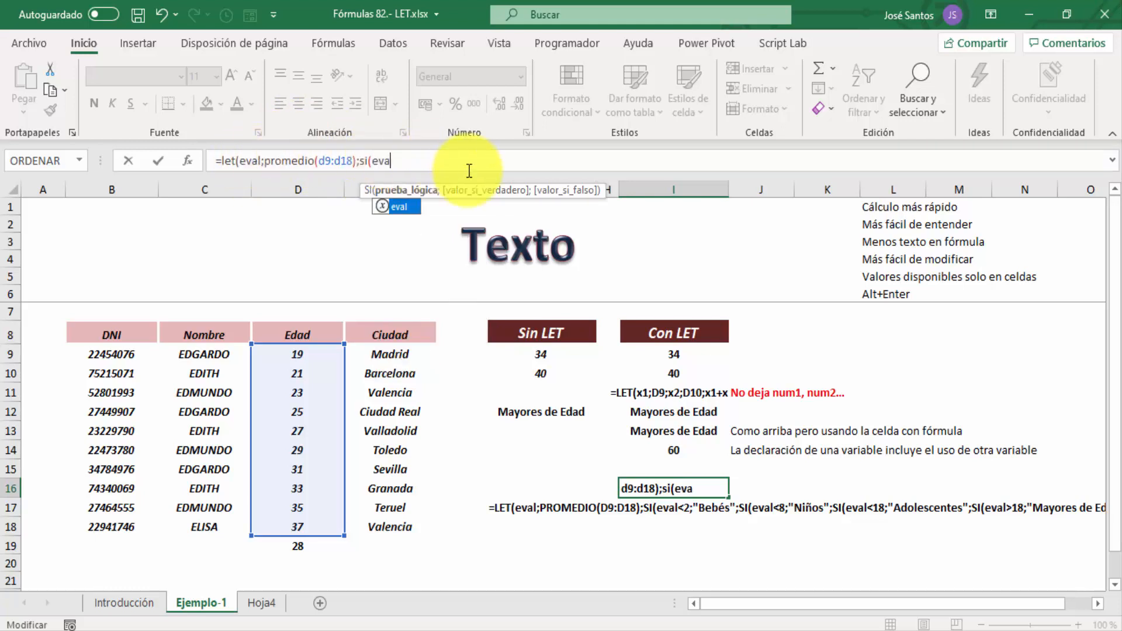
pyautogui.write('l<')
pyautogui.press('BackSpace')
pyautogui.write('<')
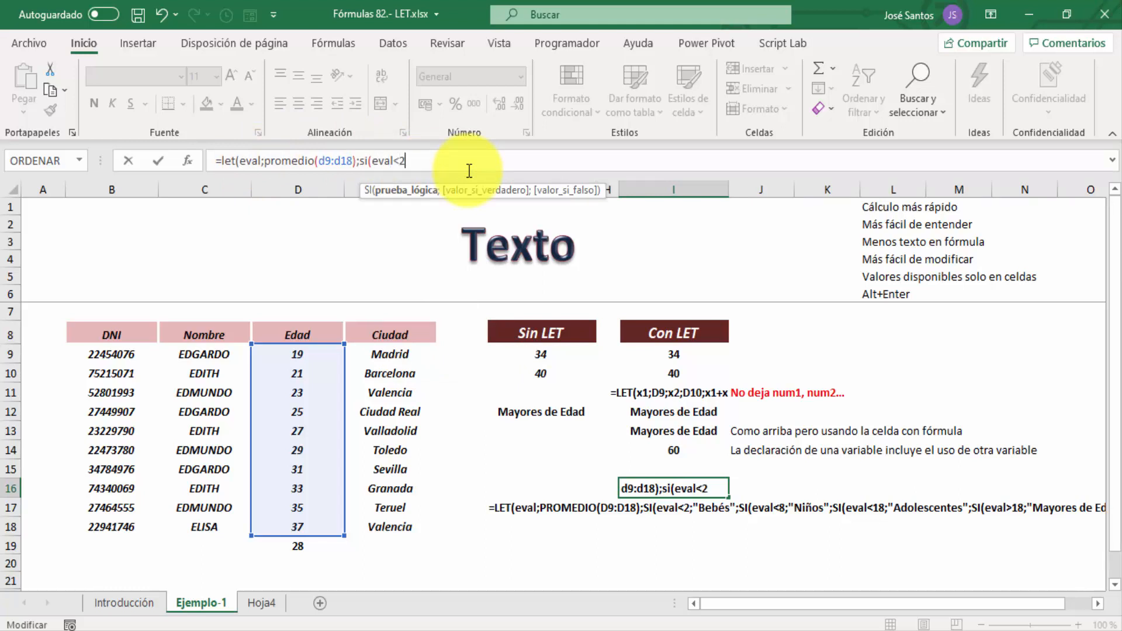
pyautogui.write('2;"N')
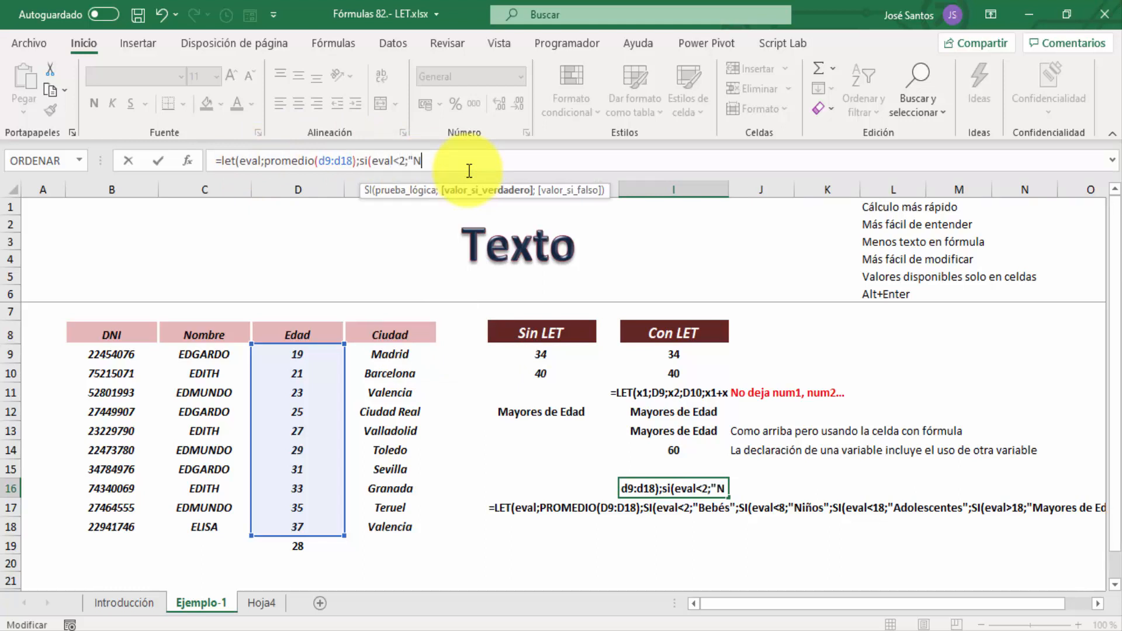
pyautogui.press('BackSpace')
pyautogui.write('Bebé')
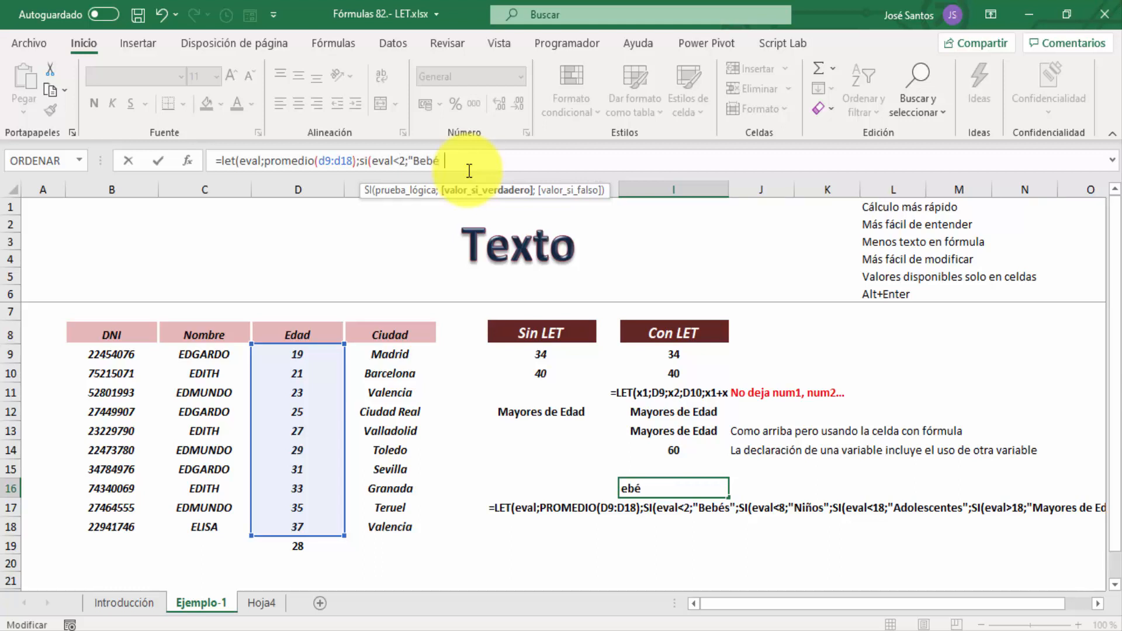
pyautogui.write('s")')
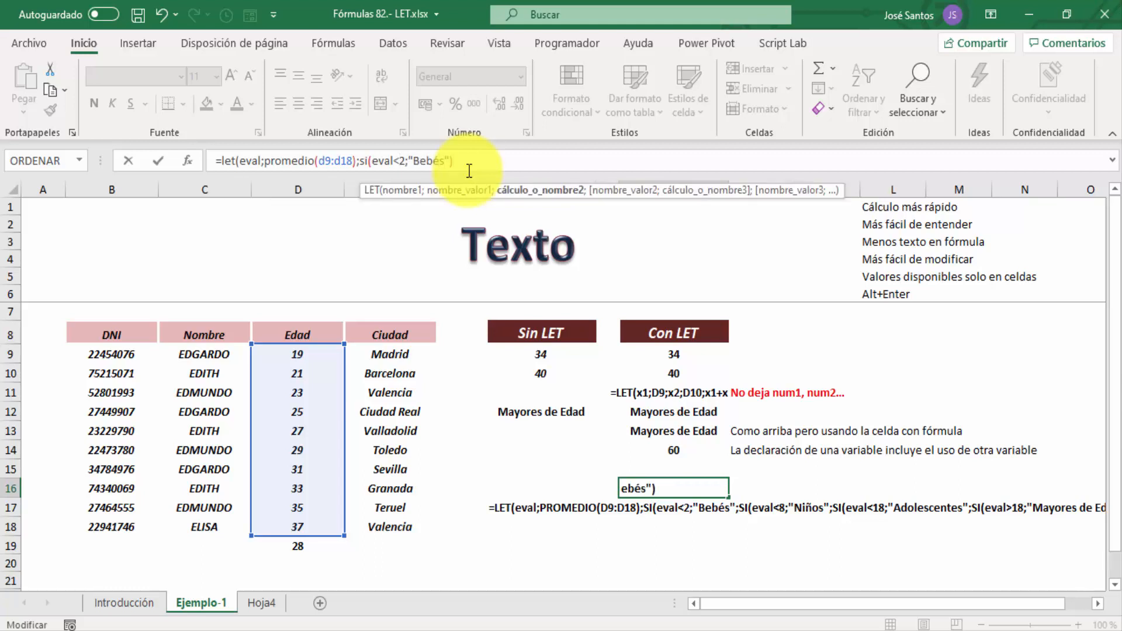
pyautogui.press('BackSpace')
pyautogui.write(';')
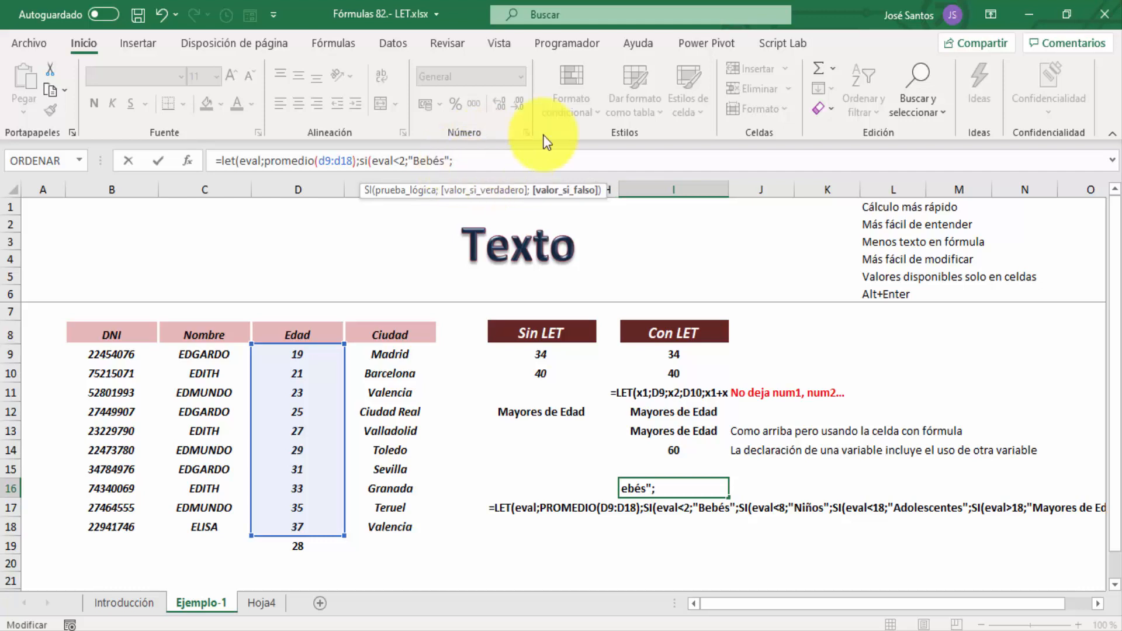
# Step: Nest a second condition in the I16 formula, si(eval<8;"Niños";
pyautogui.write('si(')
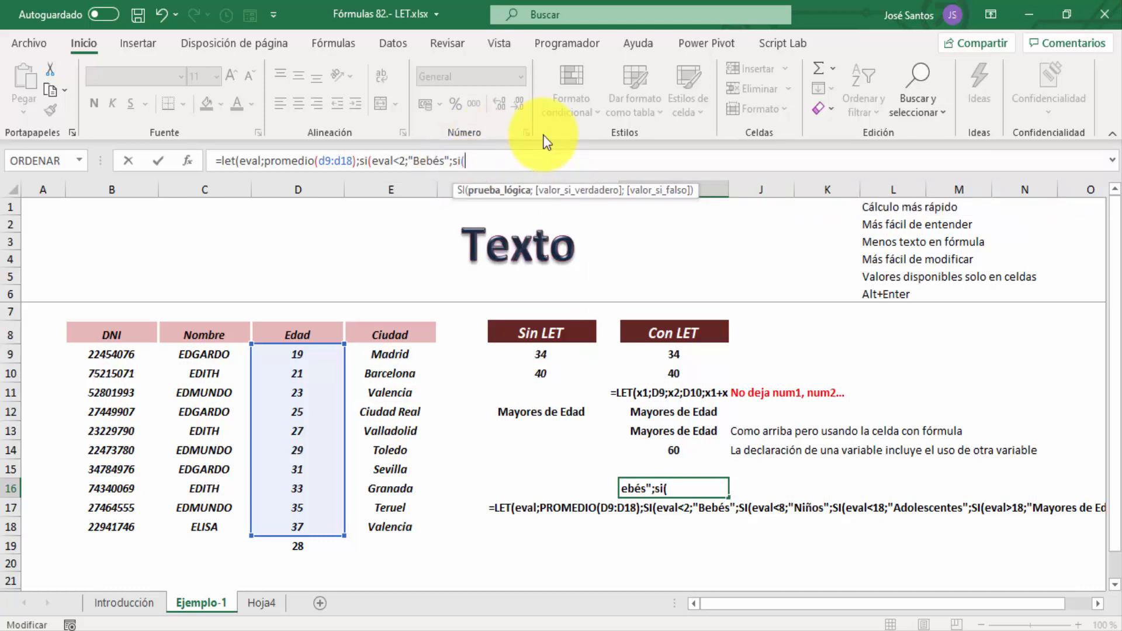
pyautogui.write('eval')
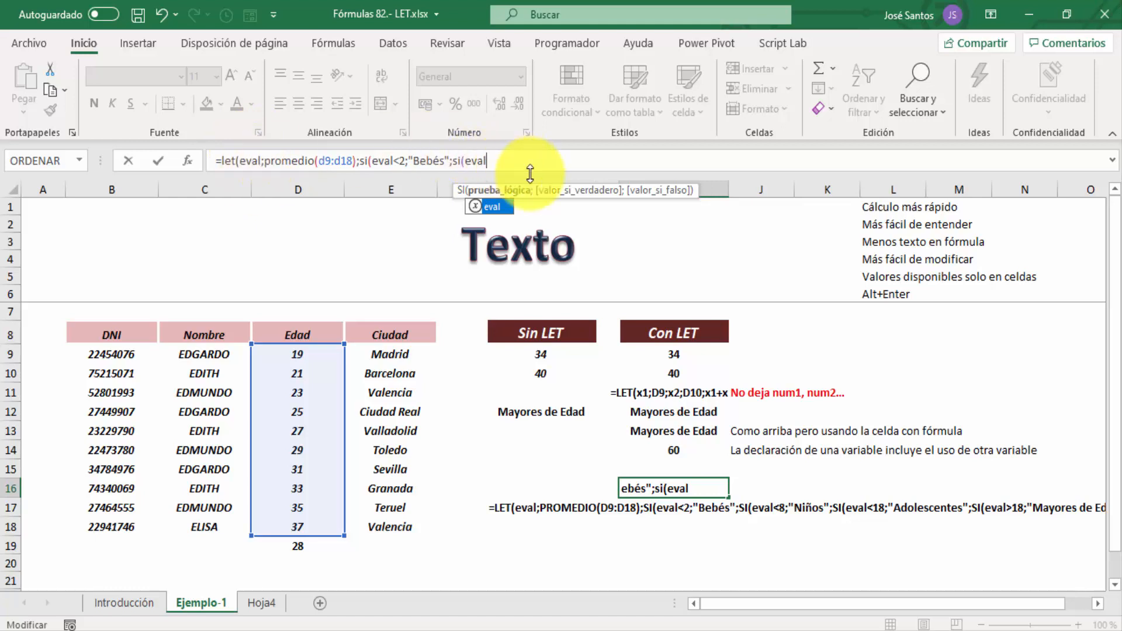
pyautogui.write('<')
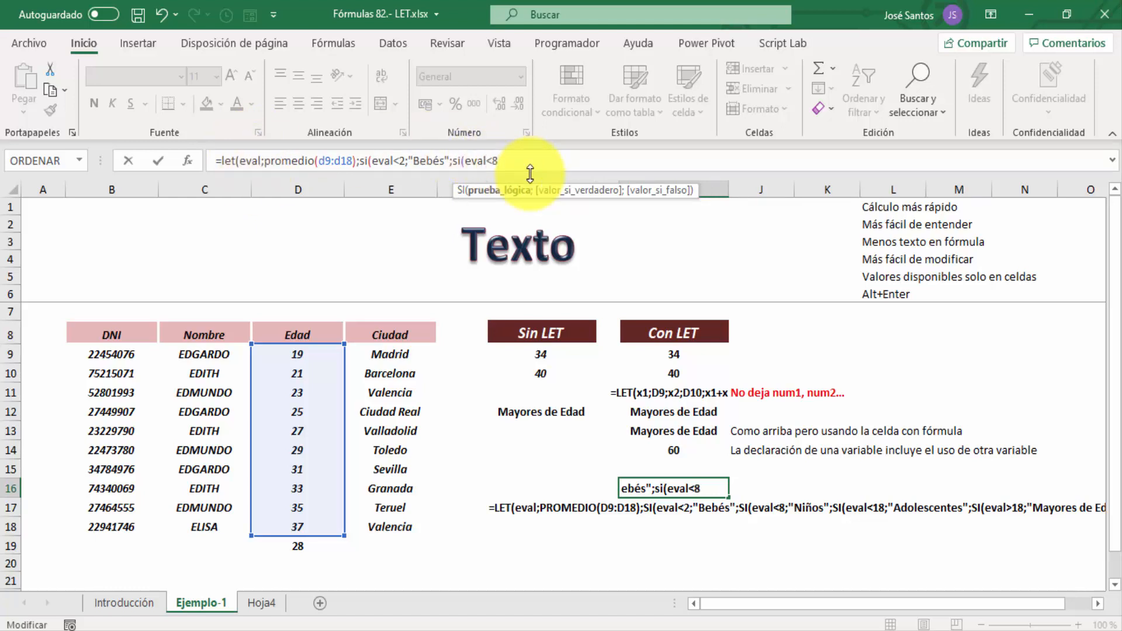
pyautogui.write('8;"')
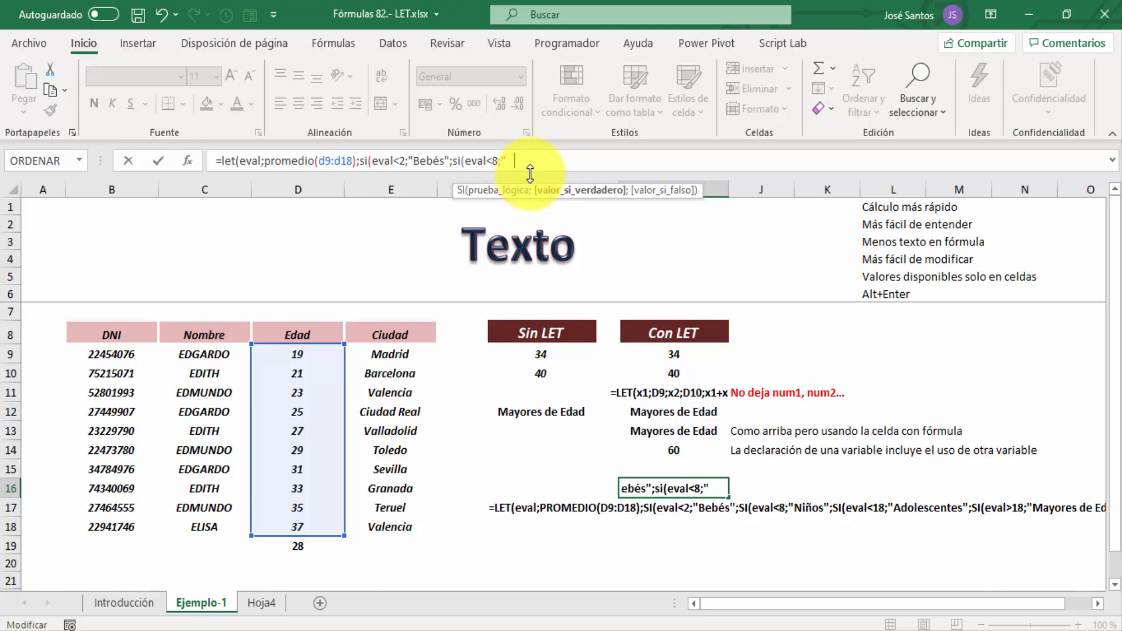
pyautogui.write('Niños')
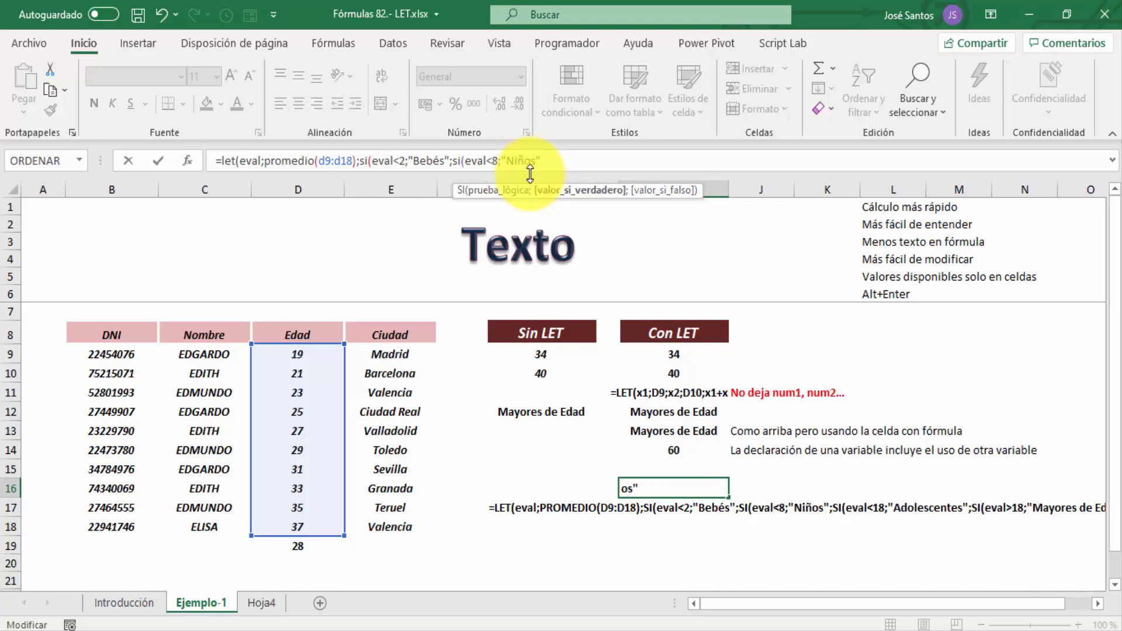
pyautogui.write('";')
# Step: Nest a third condition in the I16 formula, si(eval<18;"Adolescentes";
pyautogui.write('eva')
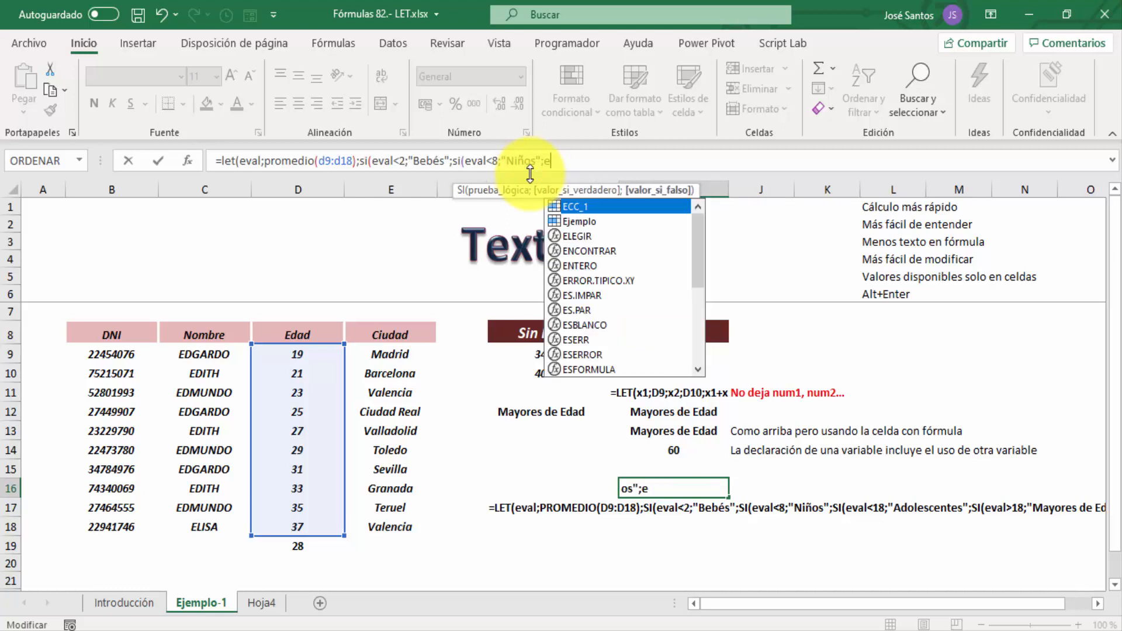
pyautogui.press('BackSpace')
pyautogui.press('BackSpace')
pyautogui.press('BackSpace')
pyautogui.write('si')
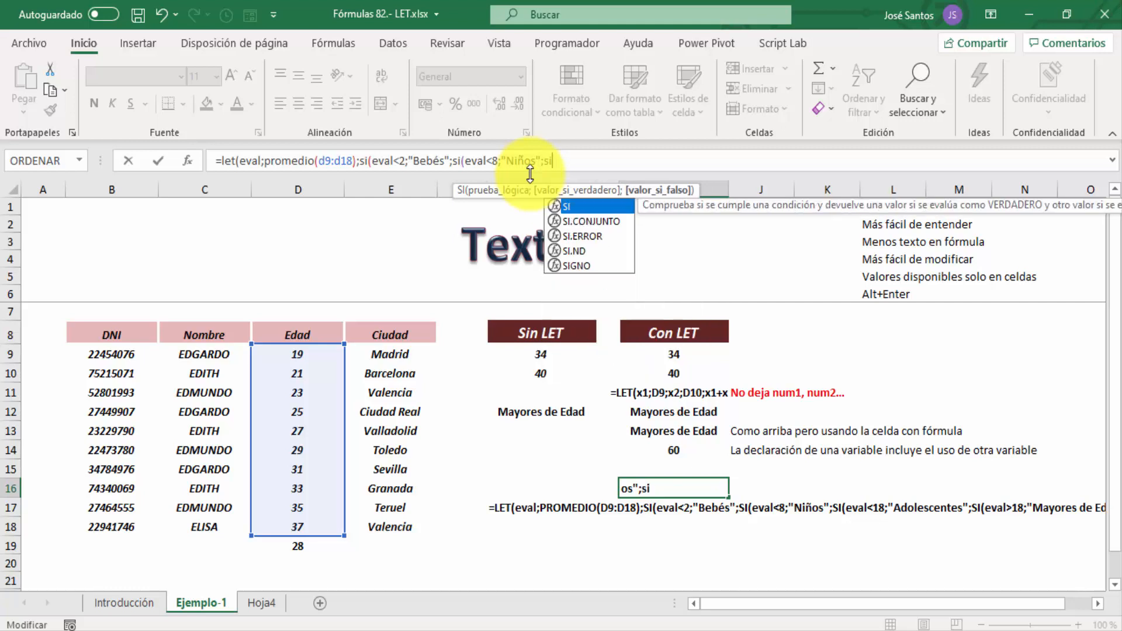
pyautogui.write('(eval')
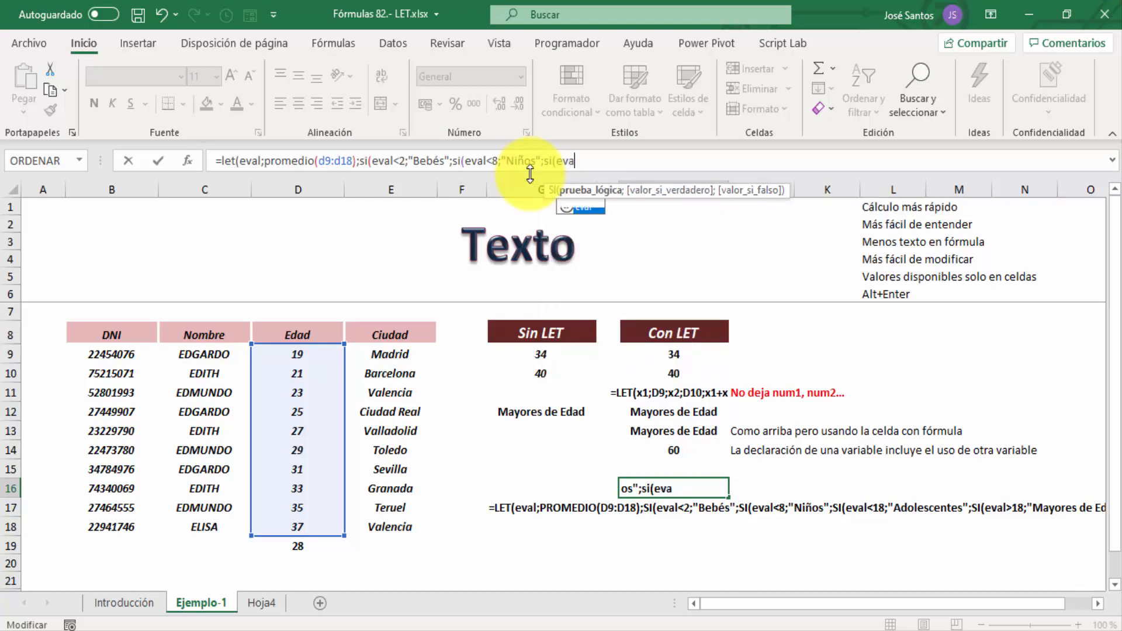
pyautogui.write('<18')
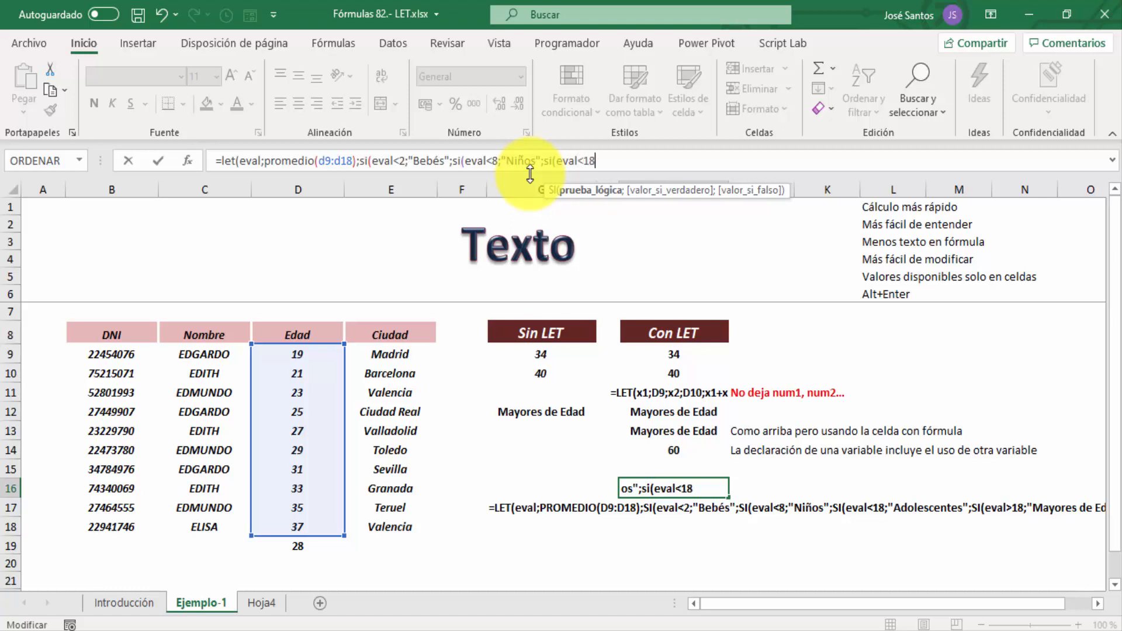
pyautogui.write(';"A')
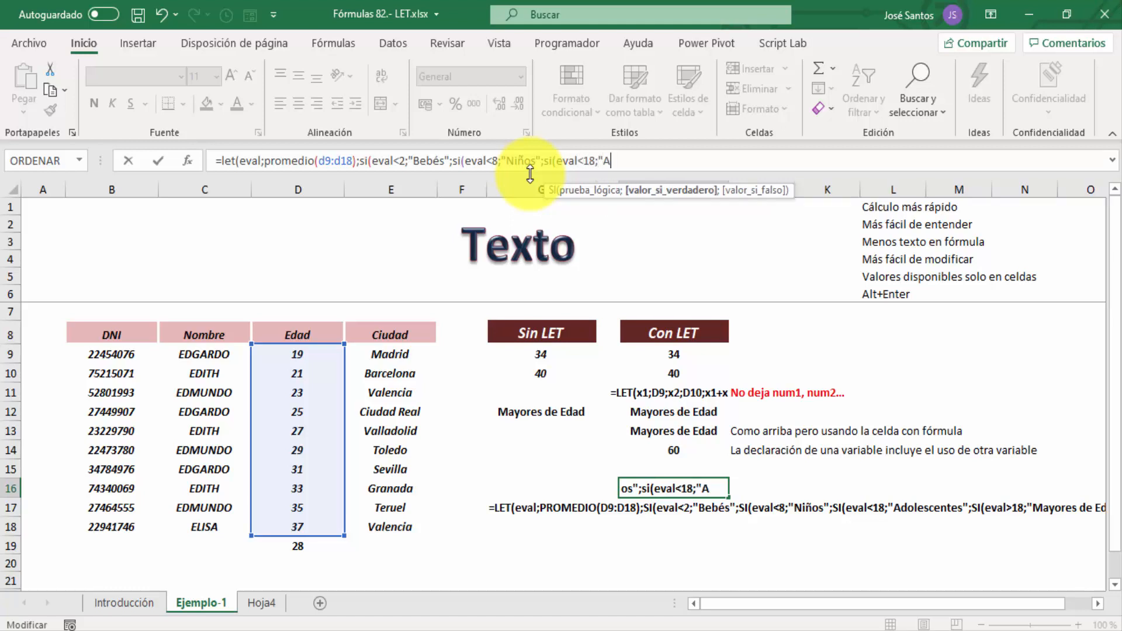
pyautogui.write('doles')
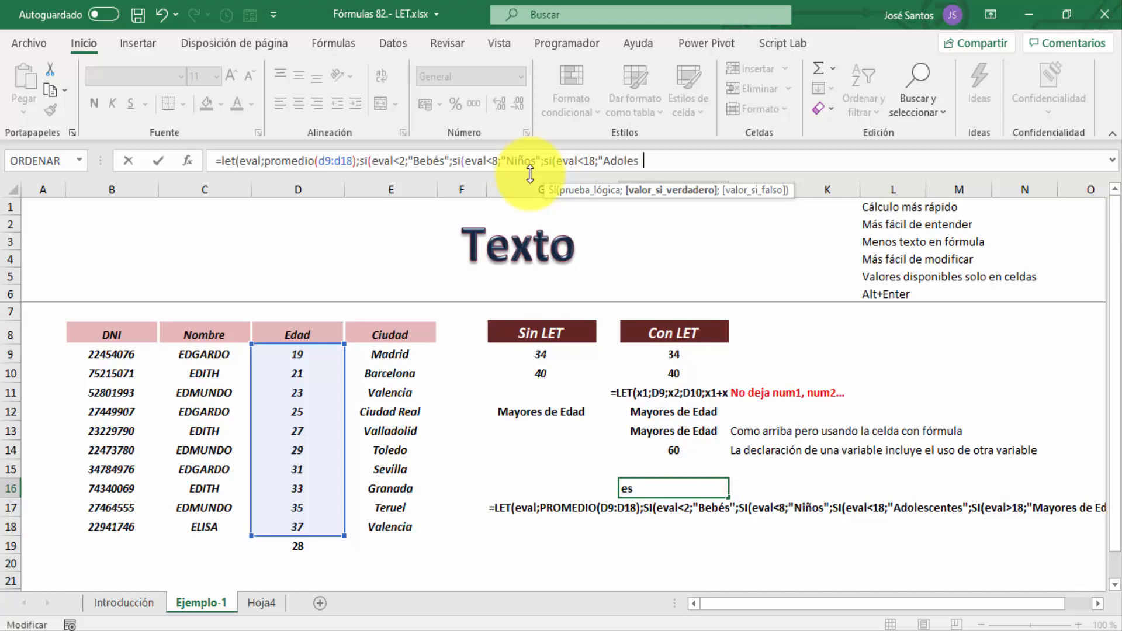
pyautogui.write('centes";')
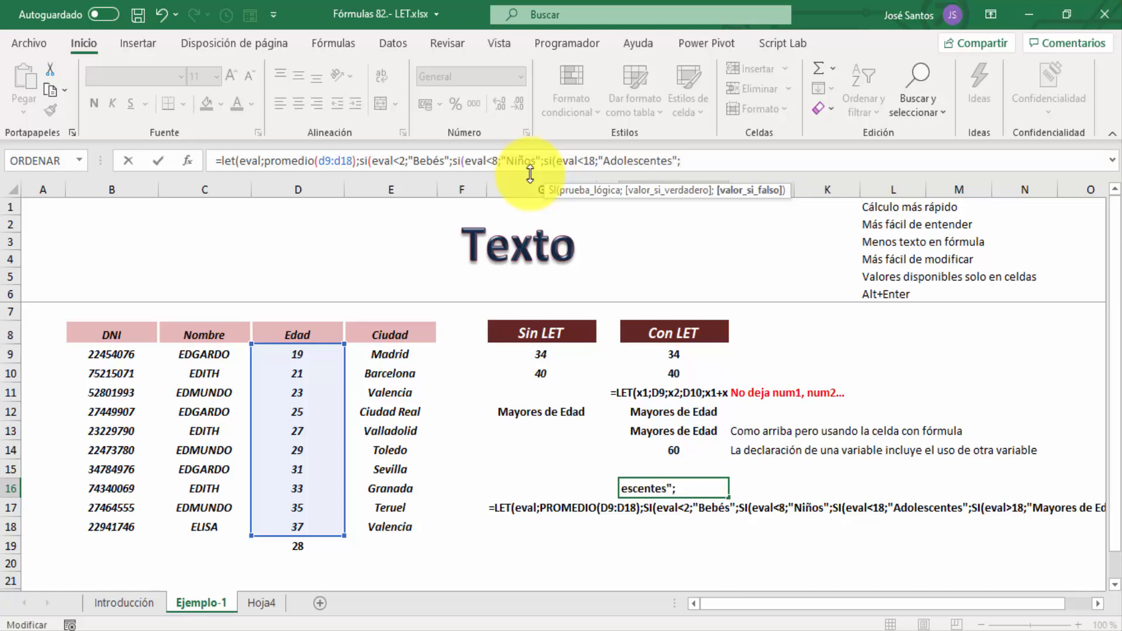
# Step: Nest the last condition in the I16 formula, si(eval>18;"Mayores de Edad", followed by four closing parentheses
pyautogui.write('si(e')
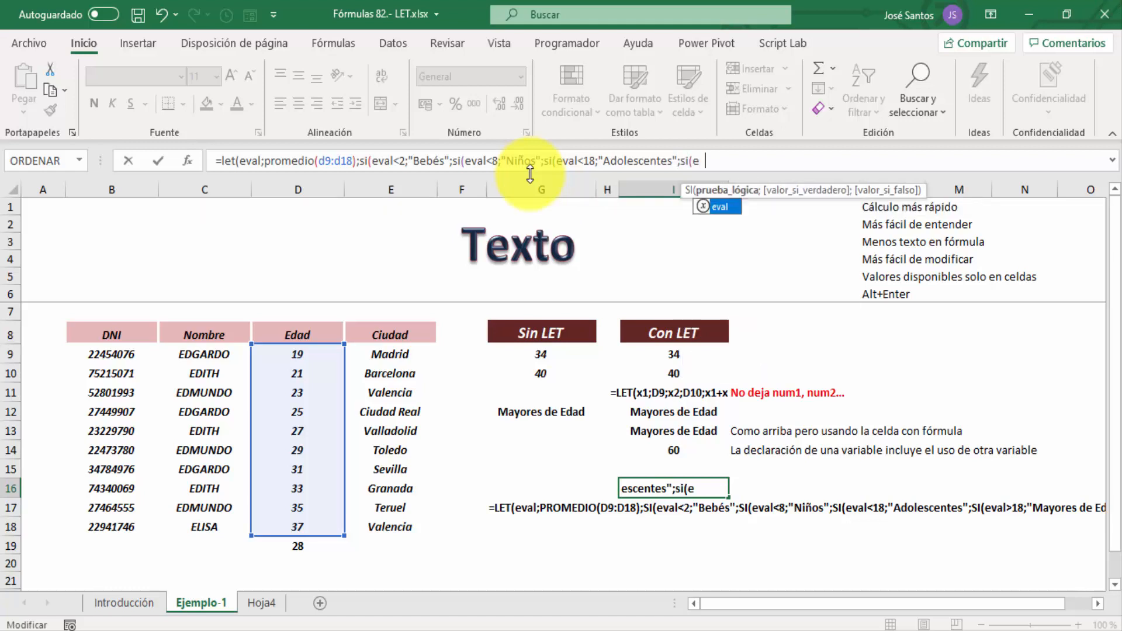
pyautogui.write('val')
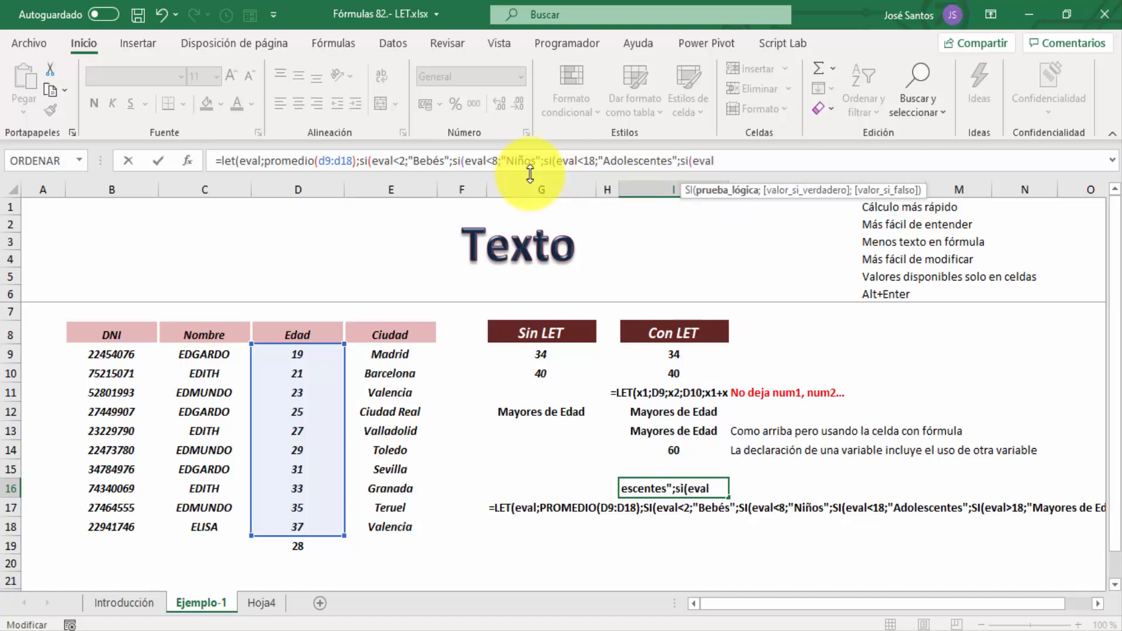
pyautogui.write('>18;"Mayo')
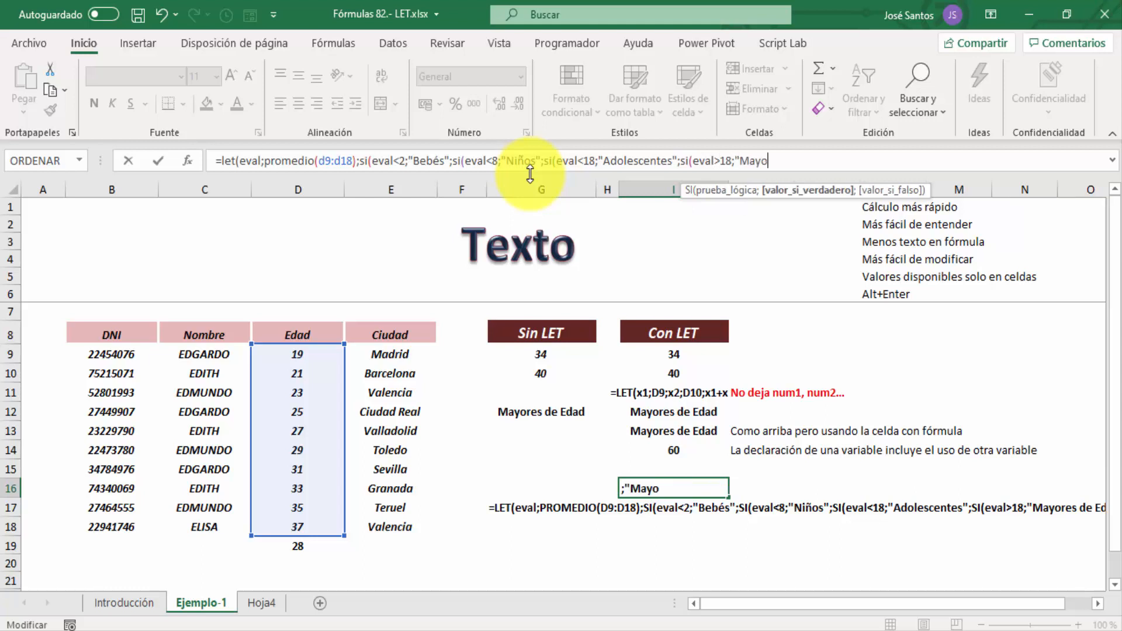
pyautogui.write('res de Ed')
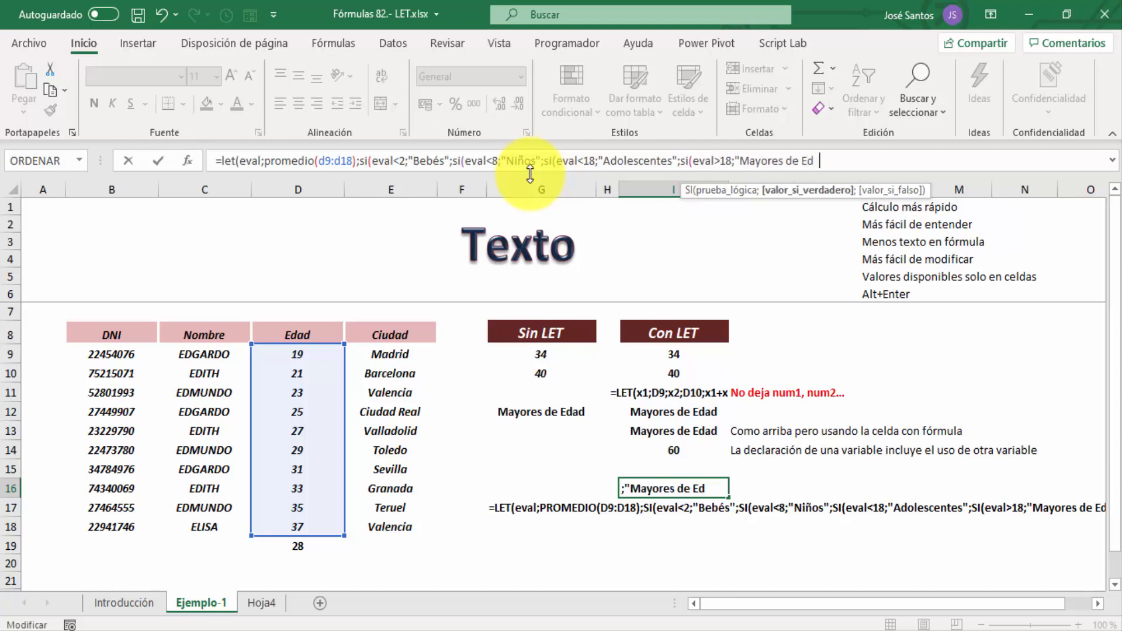
pyautogui.write('a))))')
pyautogui.press('Return')
pyautogui.press('n')
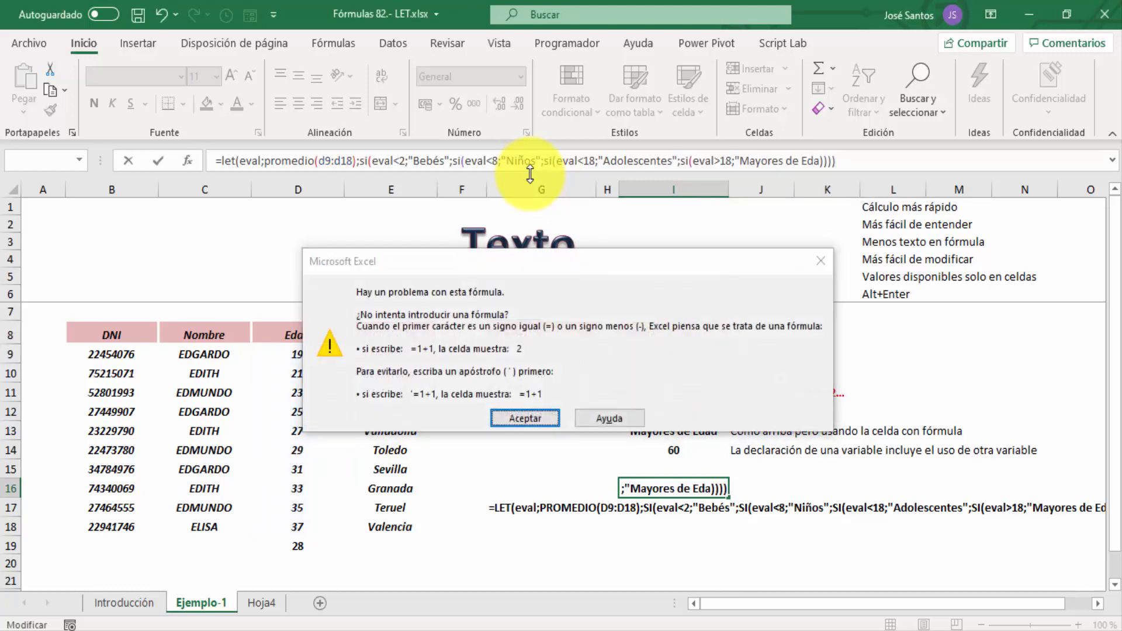
pyautogui.press('Return')
pyautogui.write('d"')
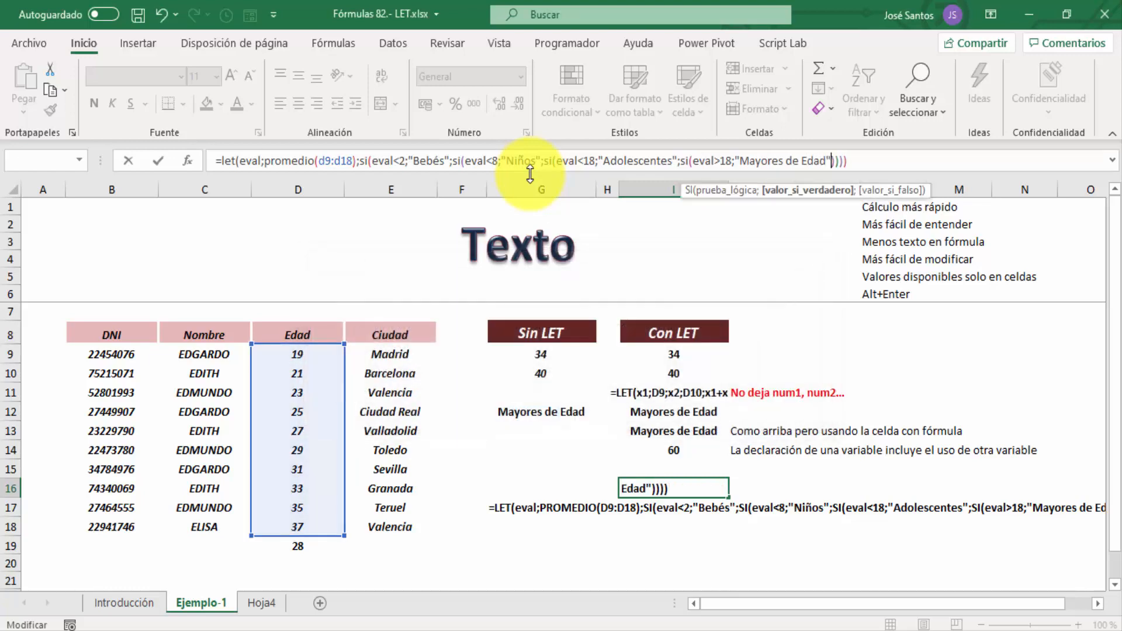
# Step: Check the parentheses of the nested functions in I16, add the fifth closing parenthesis and enter the formula
pyautogui.press('Return')
pyautogui.press('n')
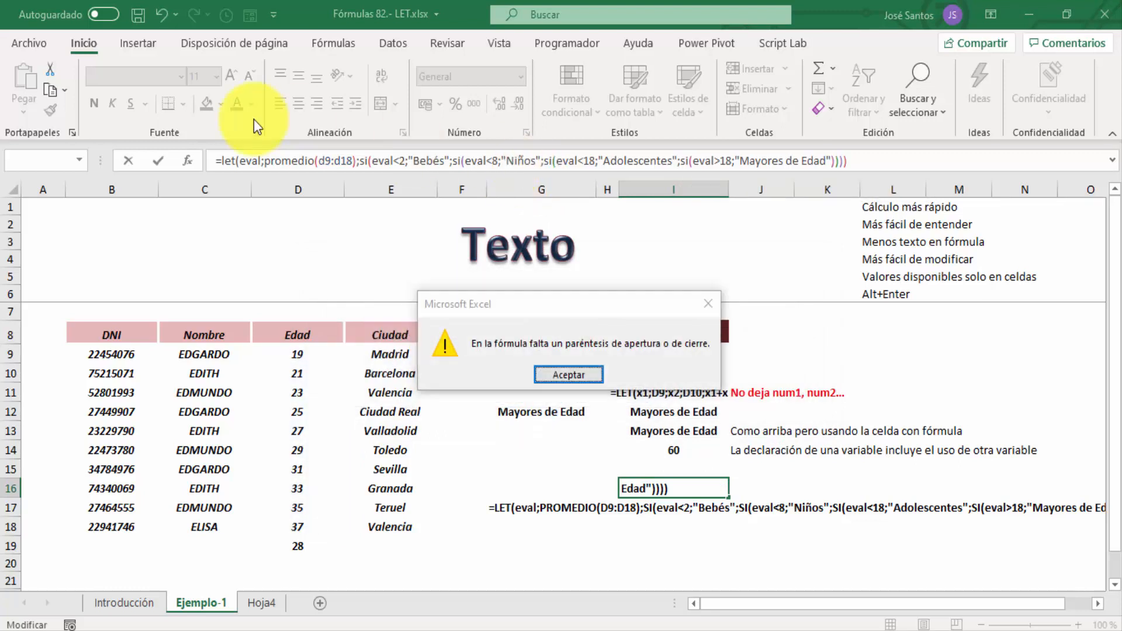
pyautogui.press('Return')
pyautogui.click(234, 162)
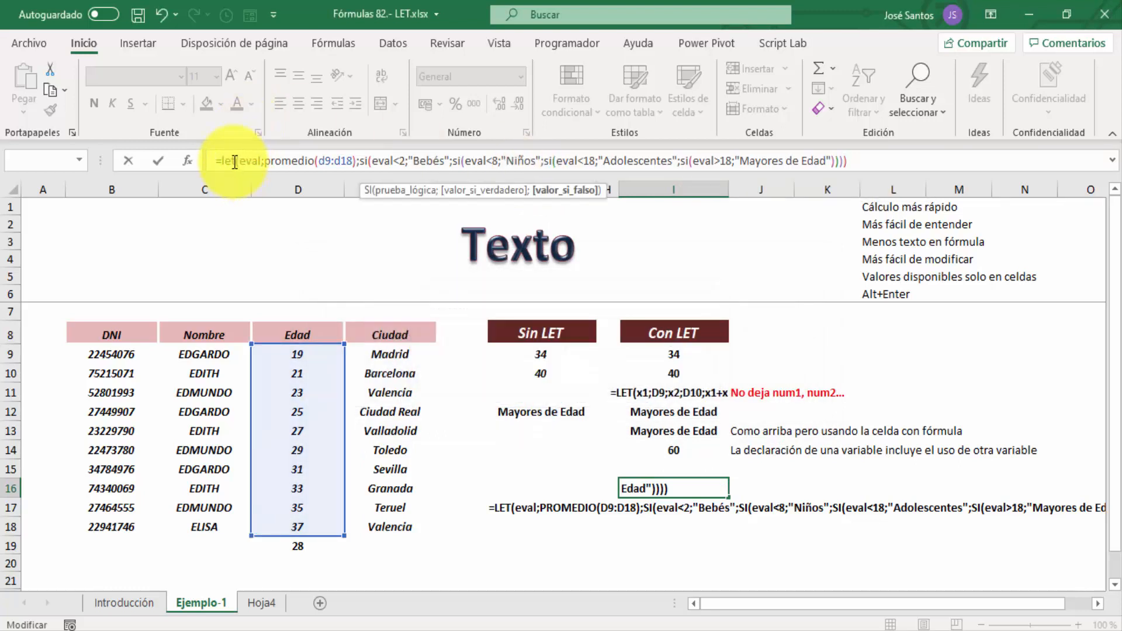
pyautogui.click(377, 161)
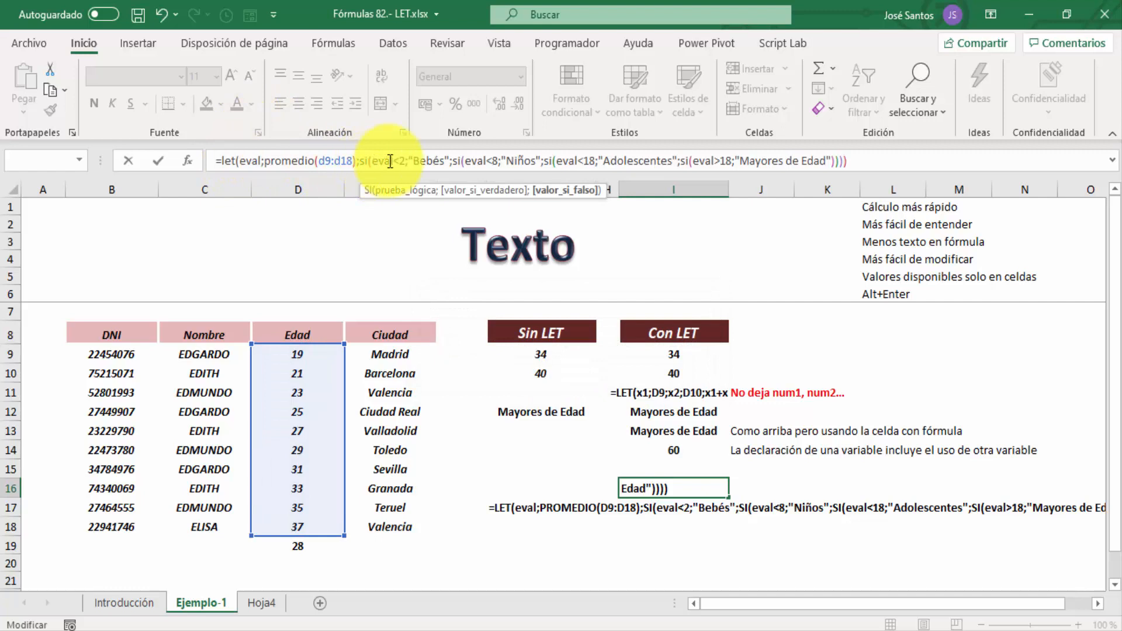
pyautogui.click(466, 162)
pyautogui.click(559, 160)
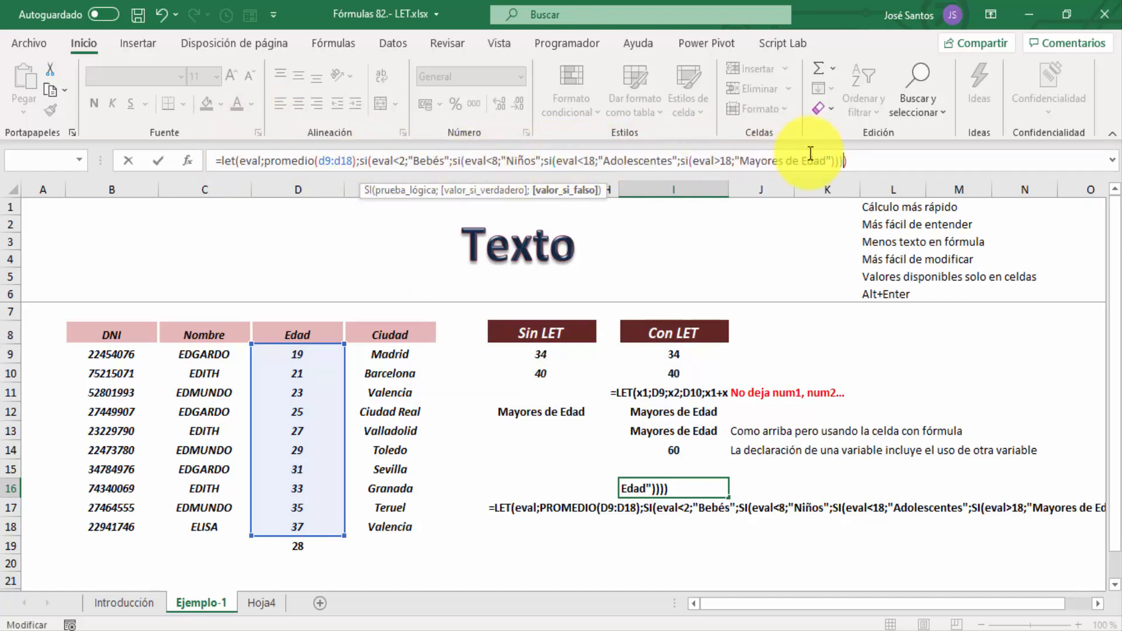
pyautogui.click(871, 157)
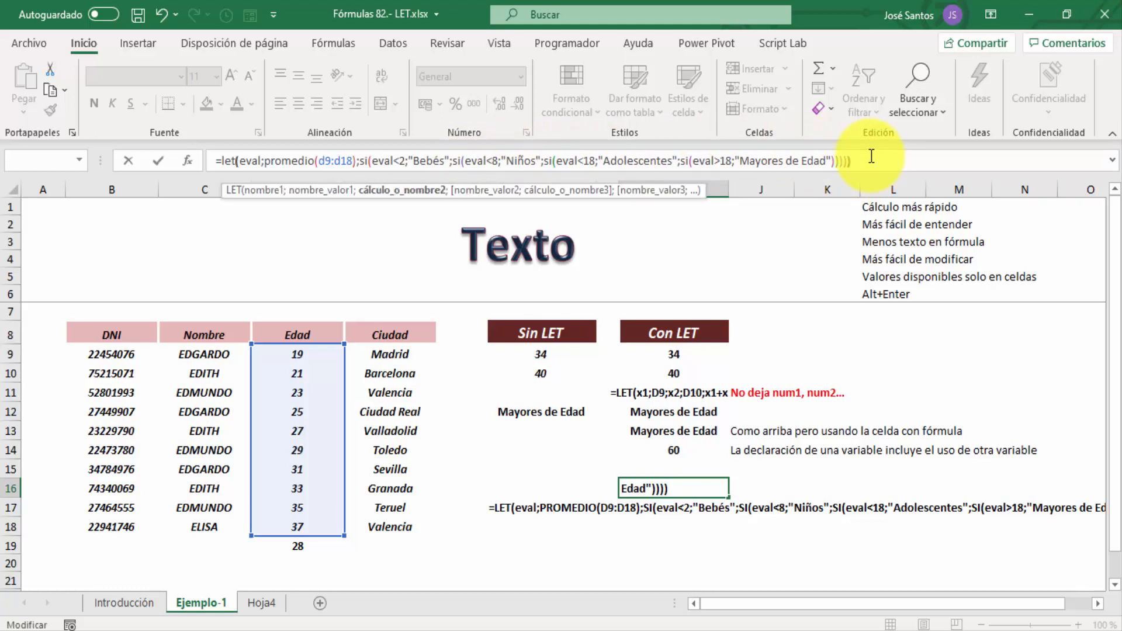
pyautogui.press('Return')
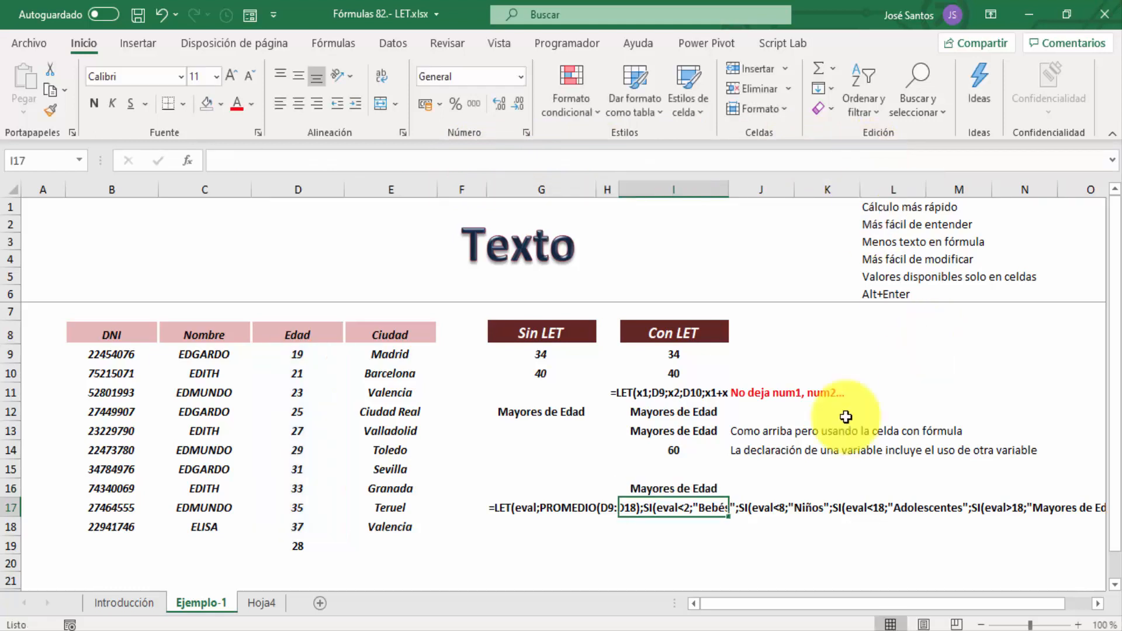
# Step: Compare the LET formulas in I16 and I12 with the plain nested SI formula in G12
pyautogui.click(693, 487)
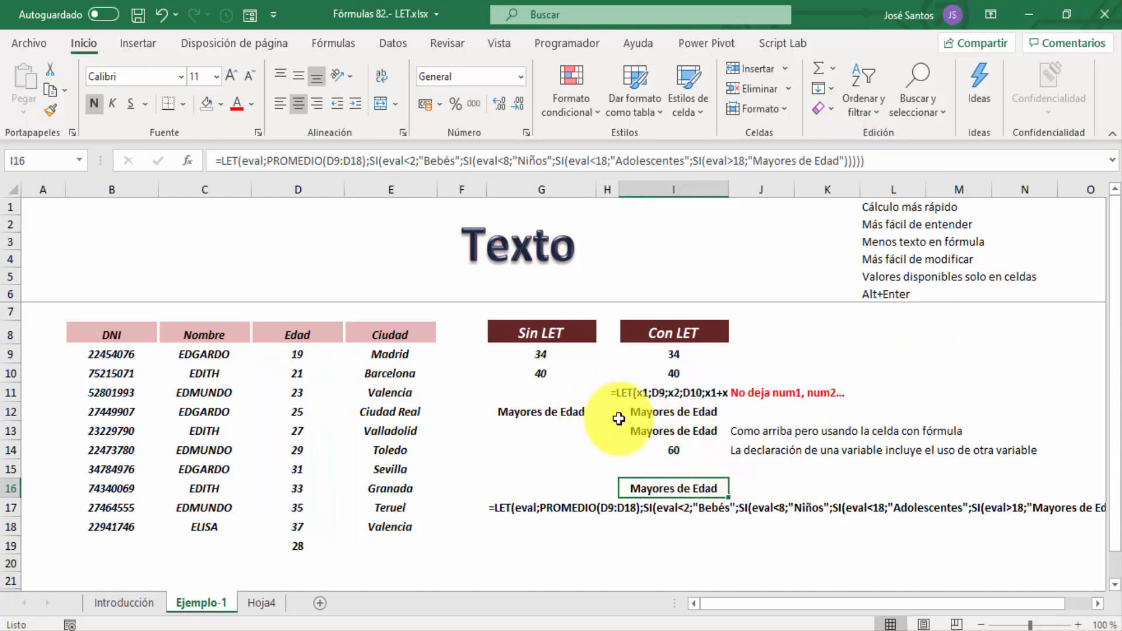
pyautogui.click(550, 411)
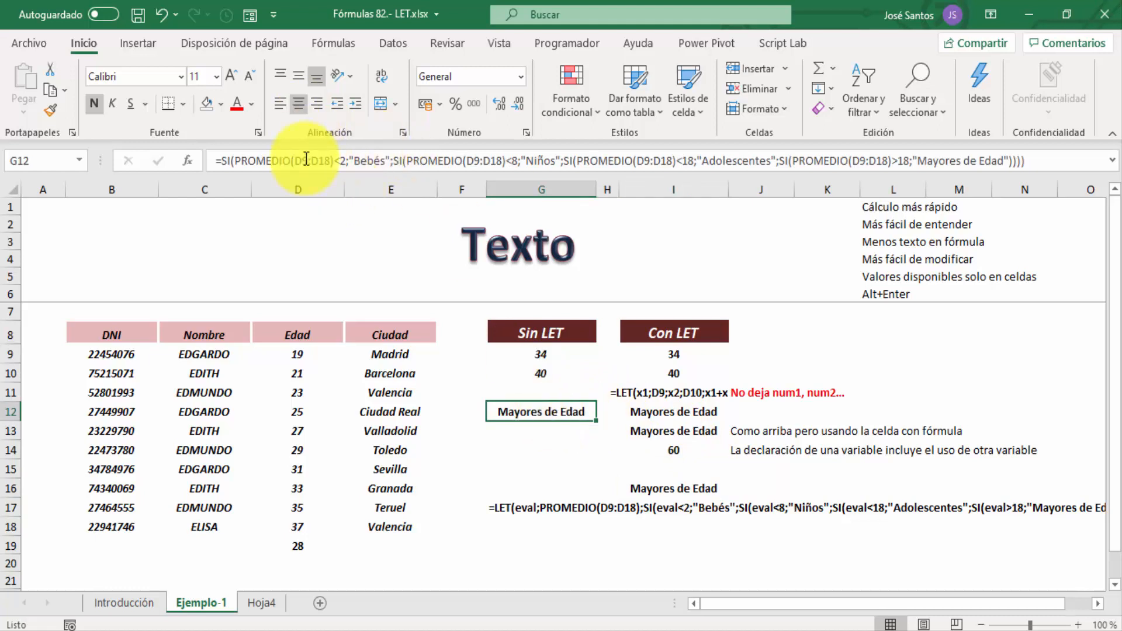
pyautogui.click(690, 413)
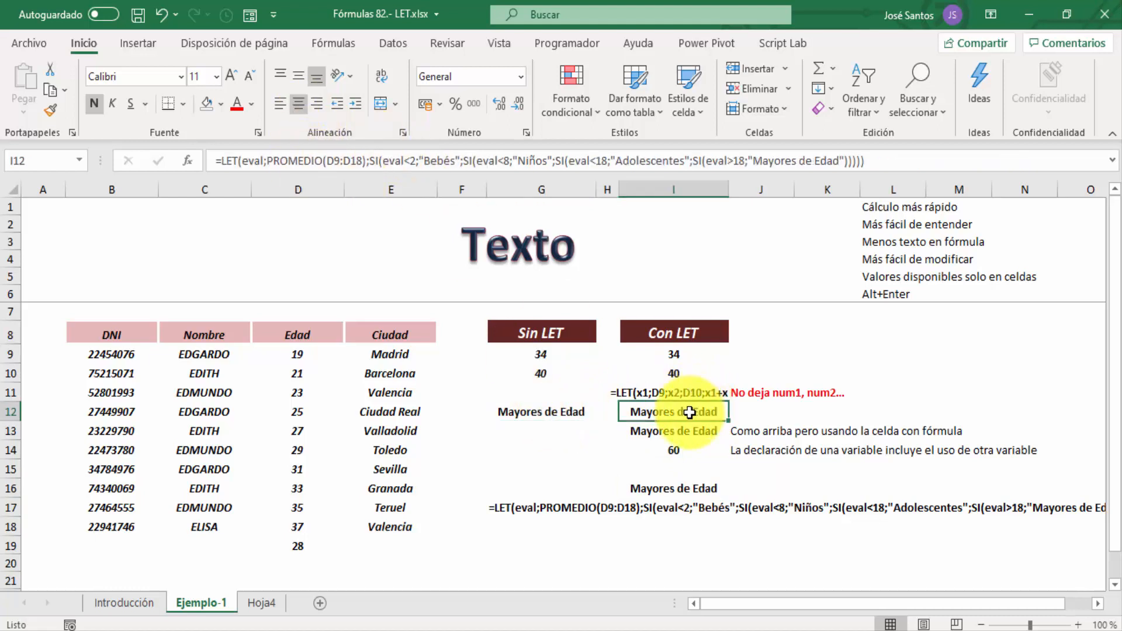
pyautogui.click(563, 414)
pyautogui.click(656, 416)
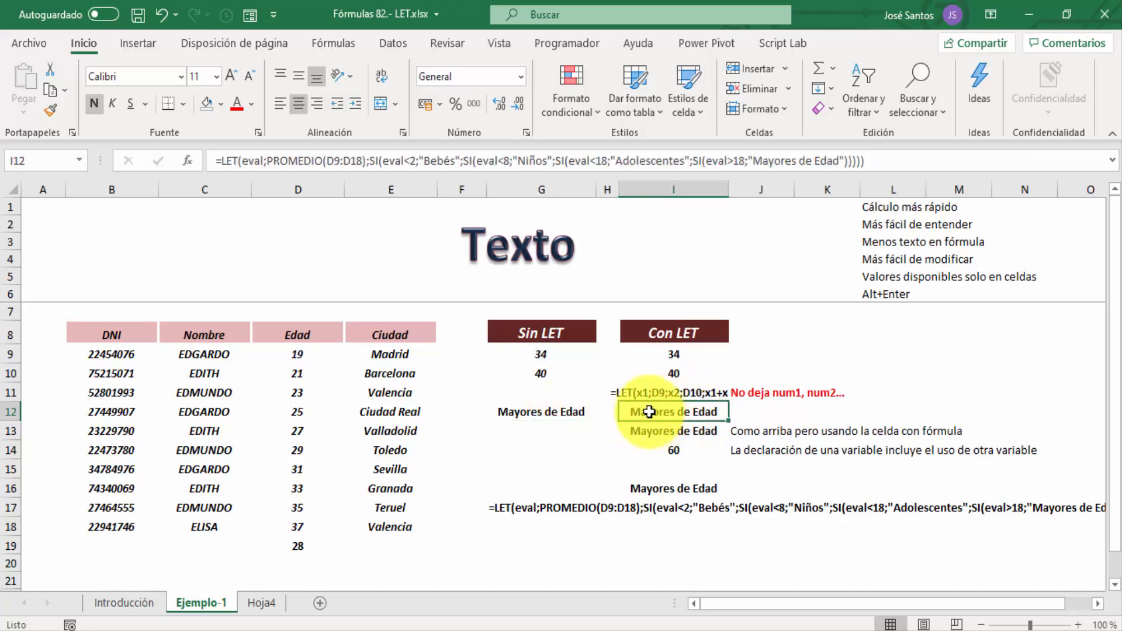
# Step: Examine how often PROMEDIO(D9:D18) is repeated in G12 and how eval replaces it in I12 and I16
pyautogui.click(564, 418)
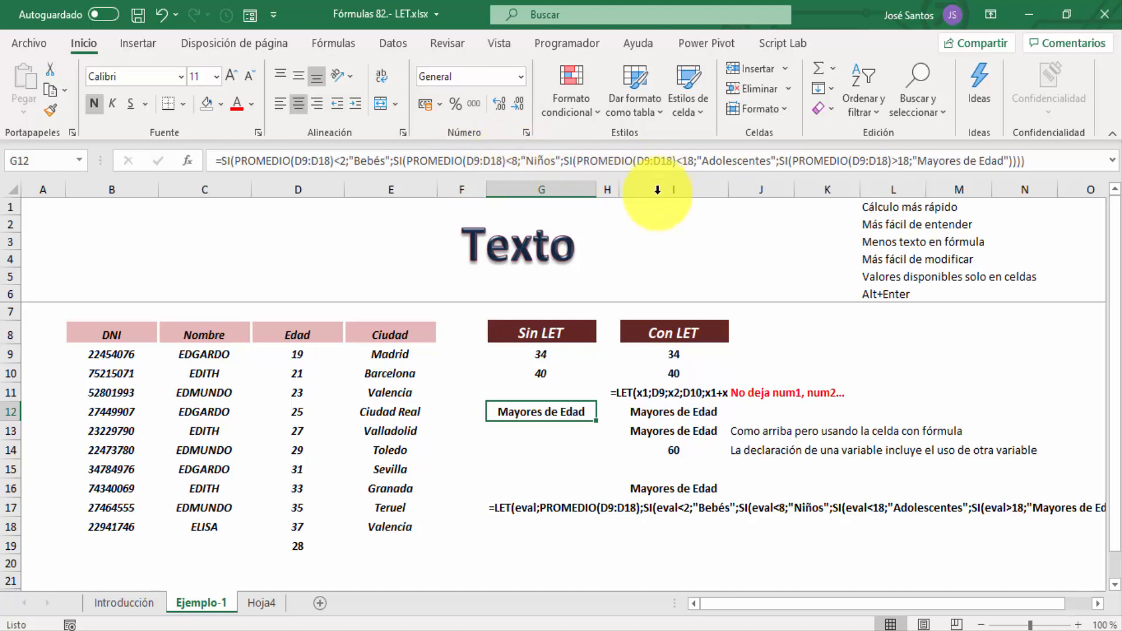
pyautogui.click(657, 411)
pyautogui.click(553, 415)
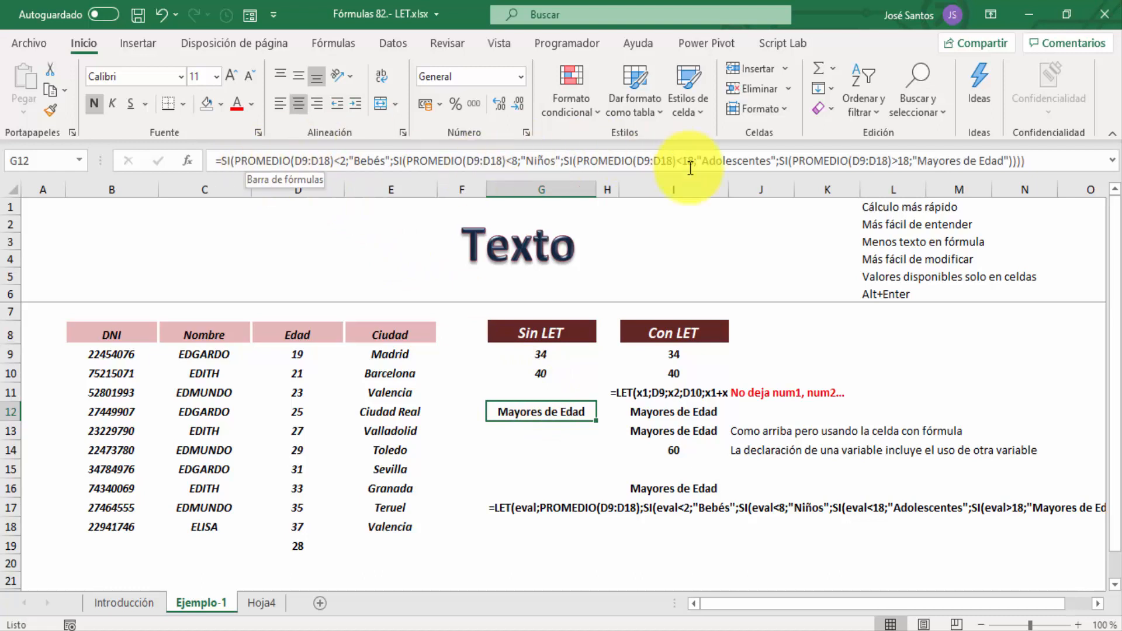
pyautogui.click(687, 412)
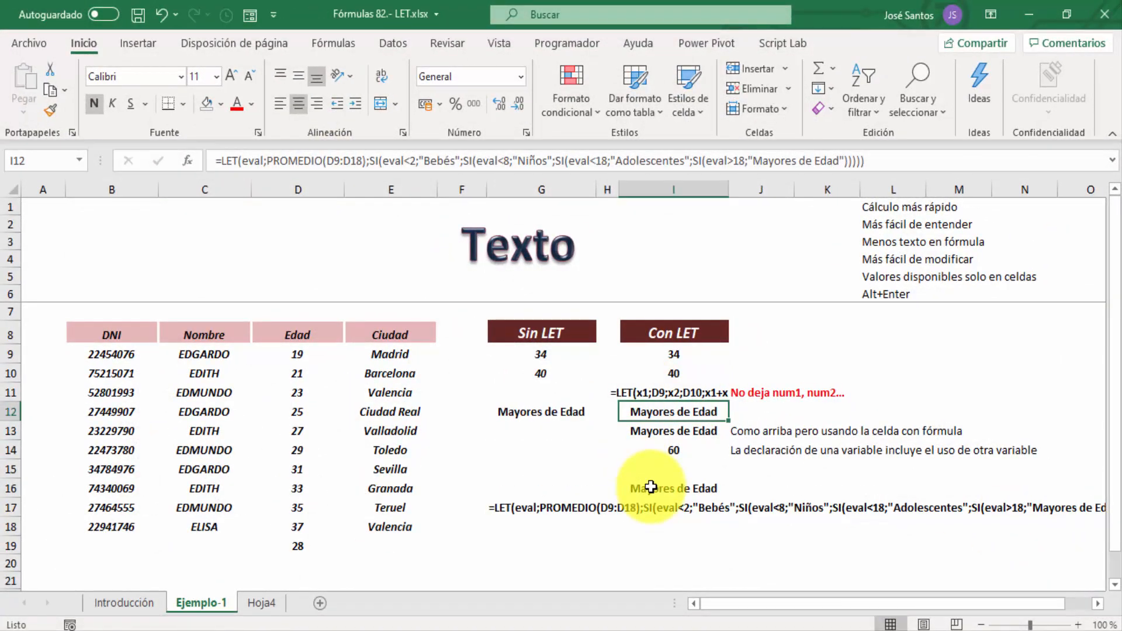
pyautogui.click(651, 486)
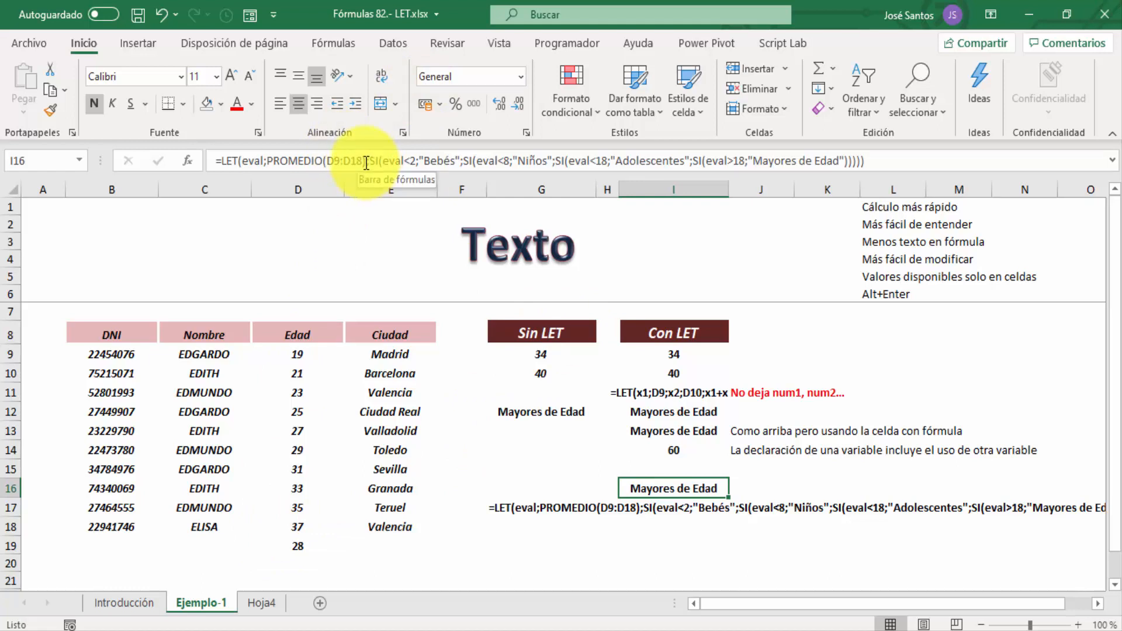
pyautogui.click(540, 414)
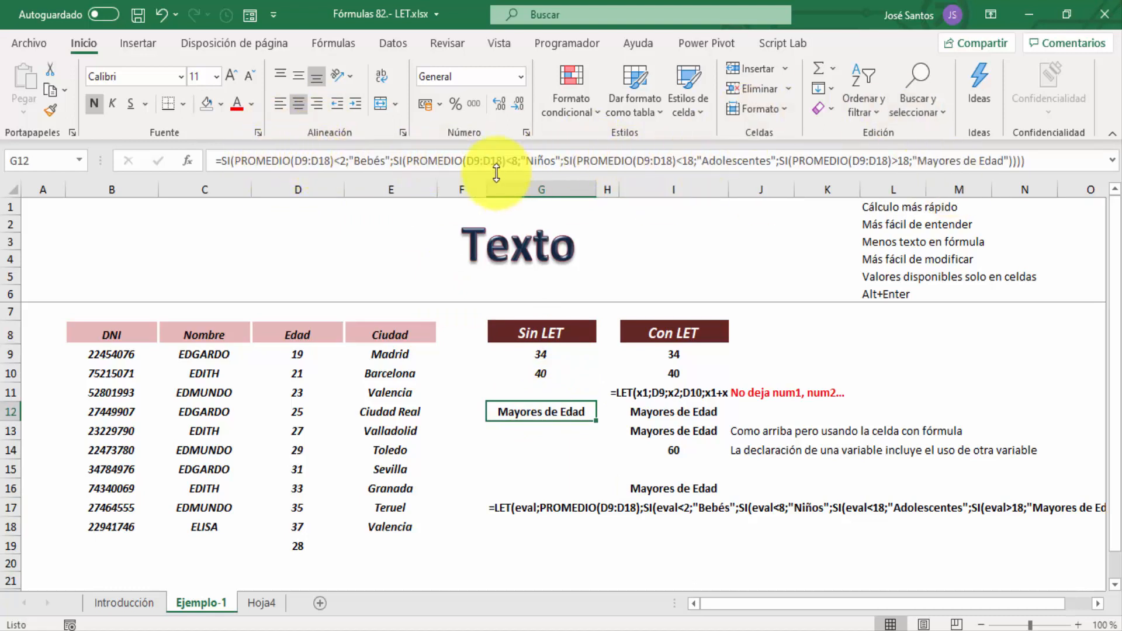
pyautogui.click(664, 414)
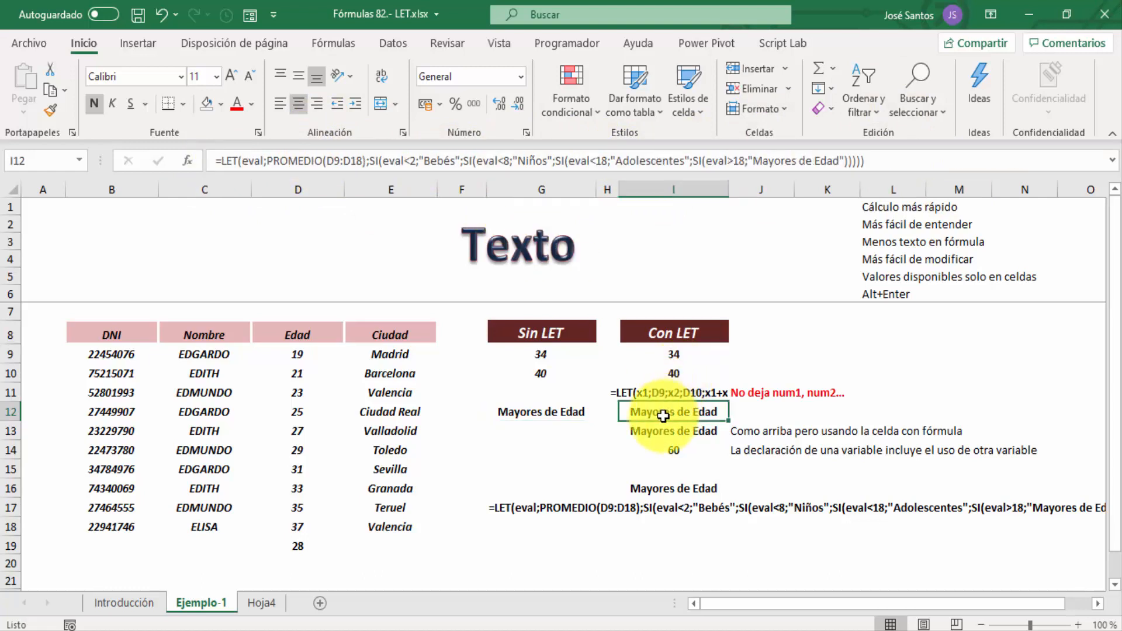
pyautogui.click(664, 489)
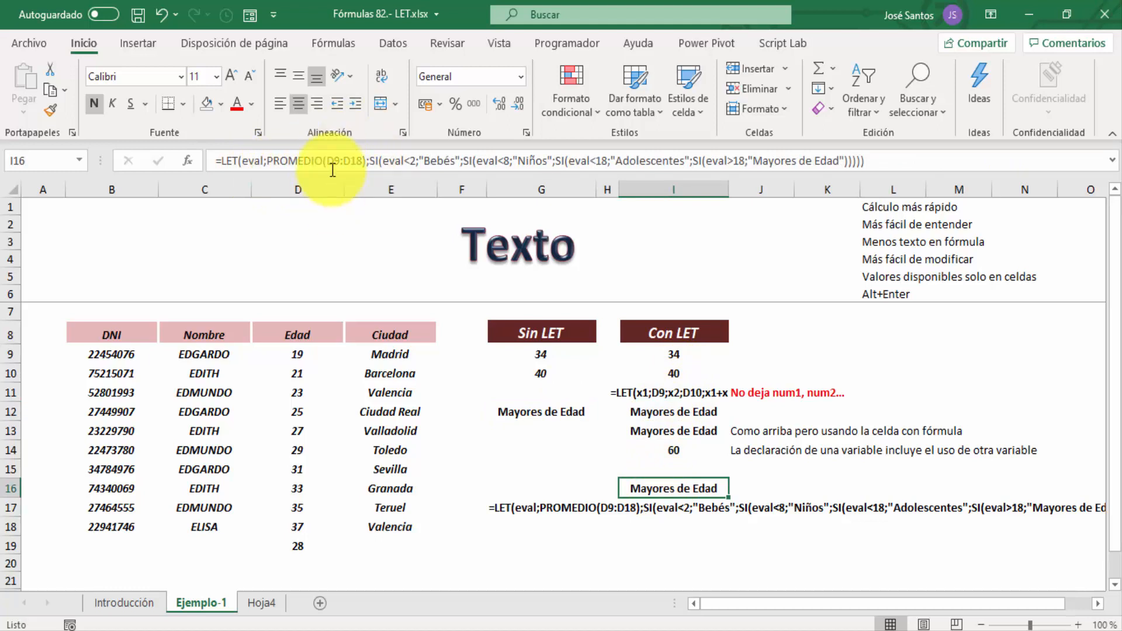
pyautogui.click(364, 160)
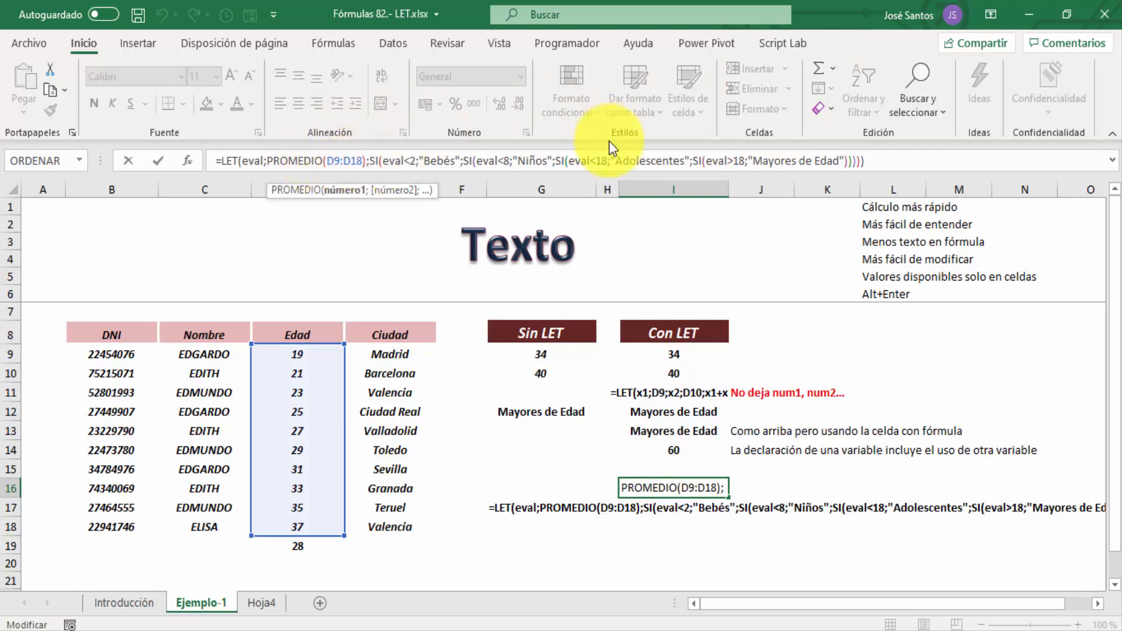
pyautogui.hotkey('ctrl', 'Return')
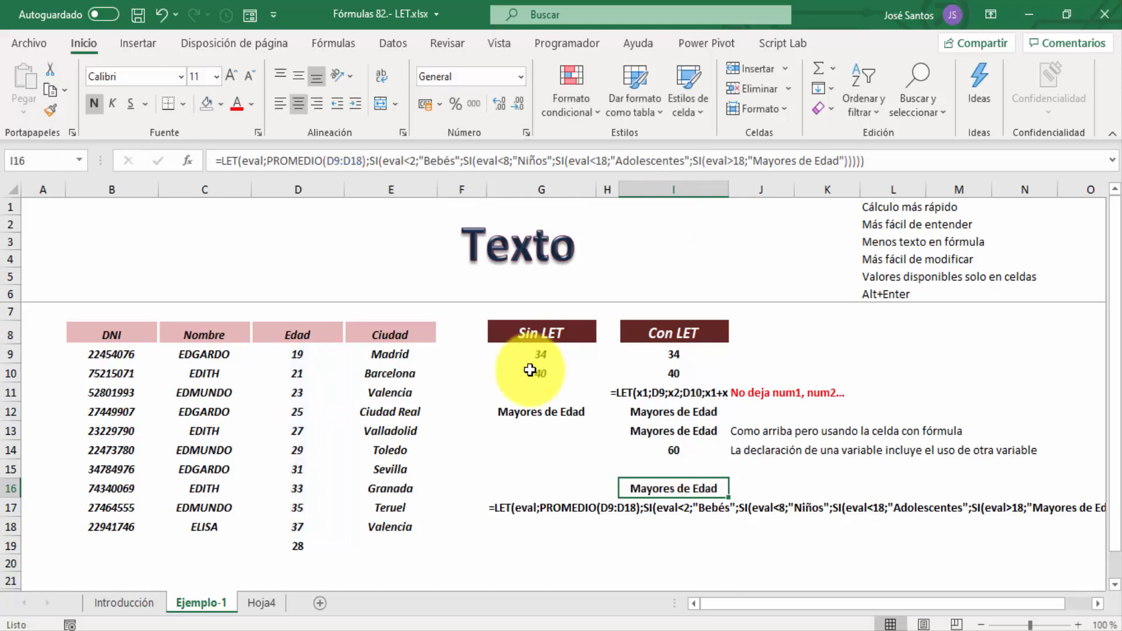
pyautogui.click(552, 412)
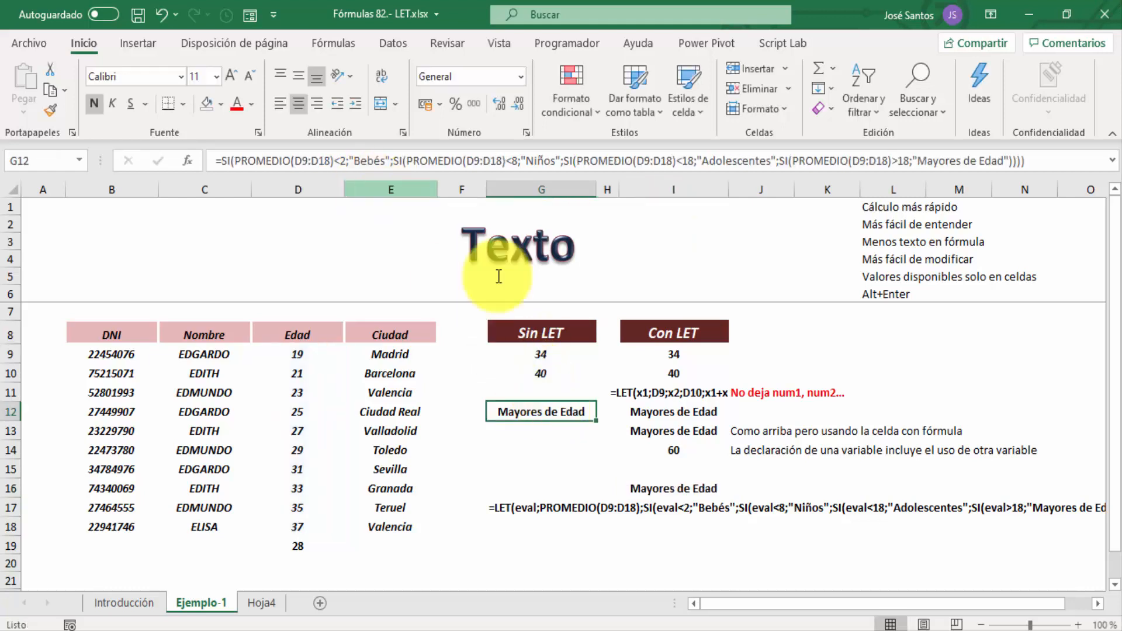
# Step: Replace PROMEDIO(D9:D18) with D19 as the value of eval in the I16 formula, and check the average formula in D19
pyautogui.click(656, 491)
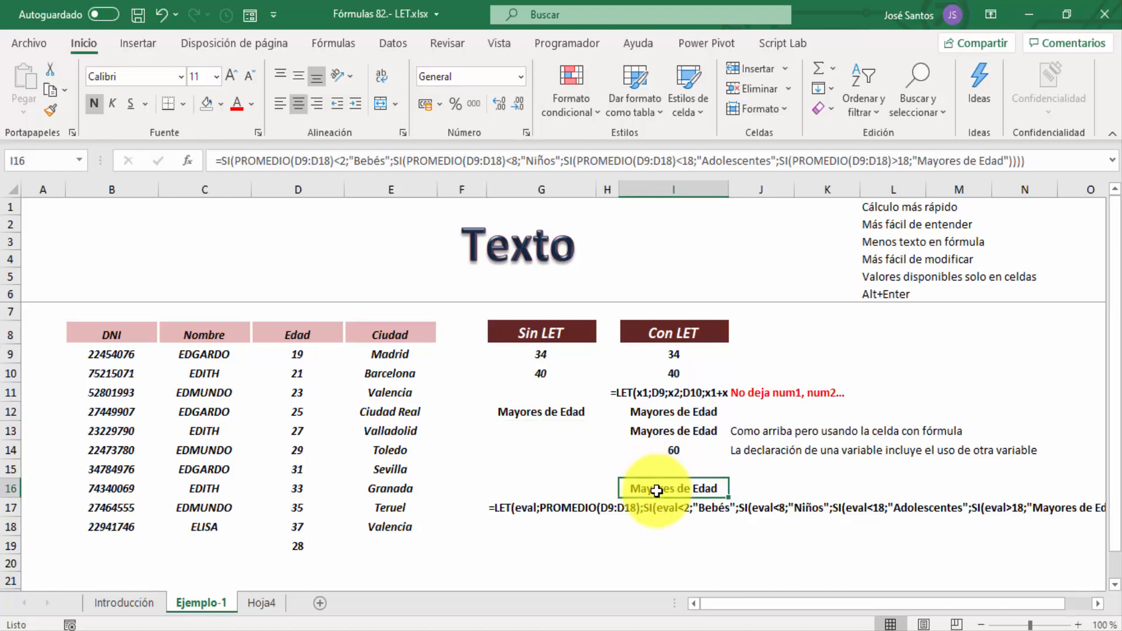
pyautogui.click(365, 160)
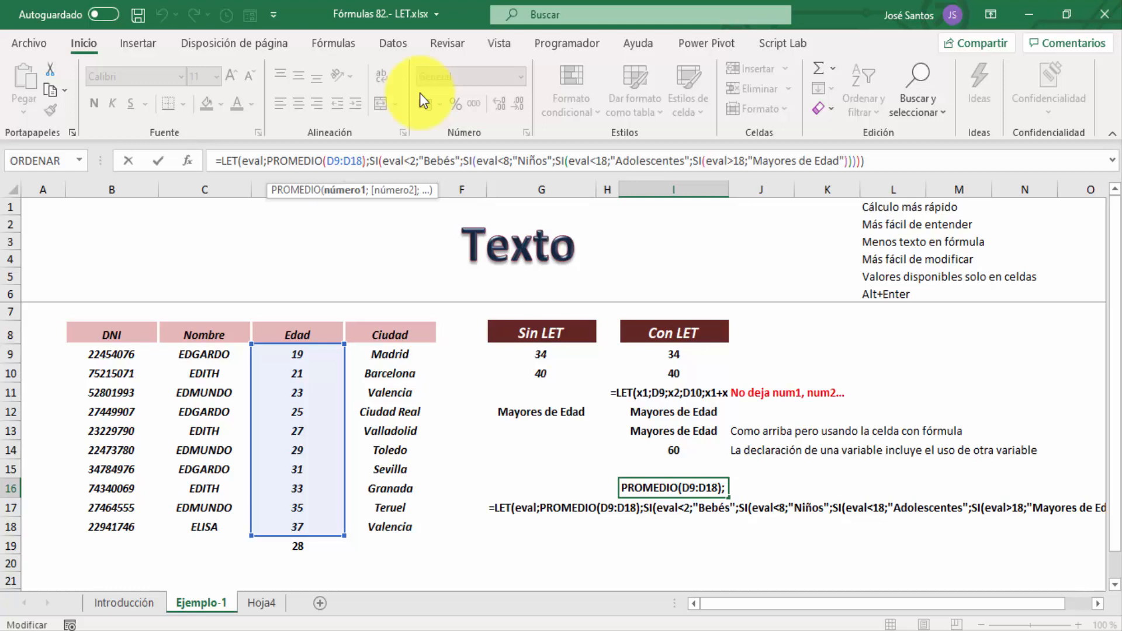
pyautogui.press('BackSpace')
pyautogui.press('BackSpace')
pyautogui.press('BackSpace')
pyautogui.press('BackSpace')
pyautogui.press('BackSpace')
pyautogui.press('BackSpace')
pyautogui.press('BackSpace')
pyautogui.press('BackSpace')
pyautogui.press('BackSpace')
pyautogui.press('BackSpace')
pyautogui.press('BackSpace')
pyautogui.press('BackSpace')
pyautogui.press('BackSpace')
pyautogui.press('BackSpace')
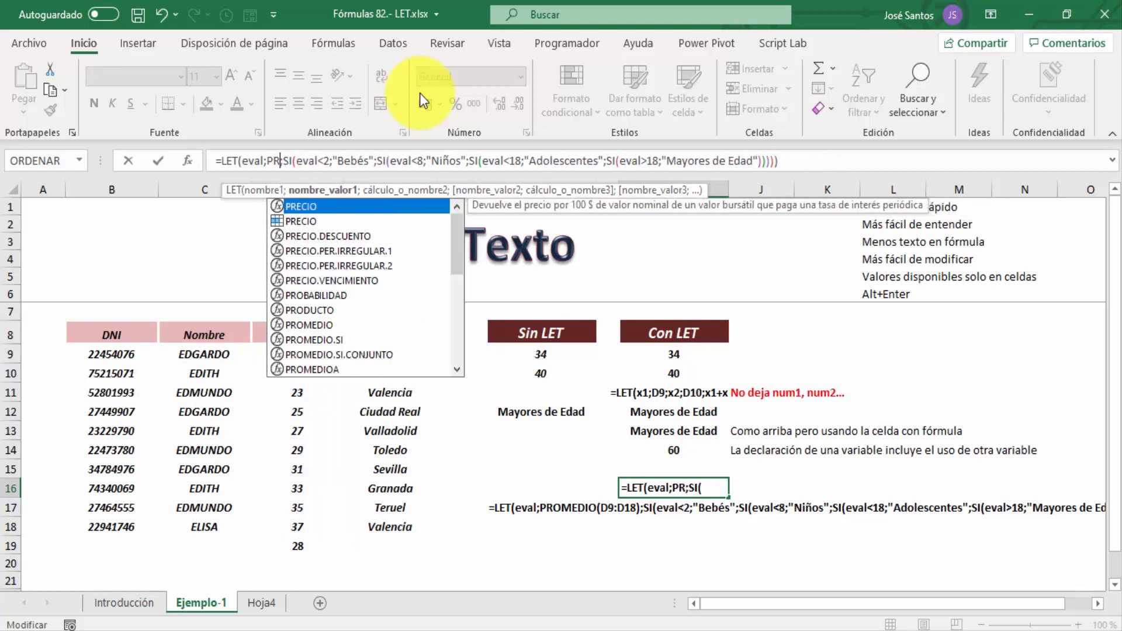
pyautogui.press('BackSpace')
pyautogui.press('BackSpace')
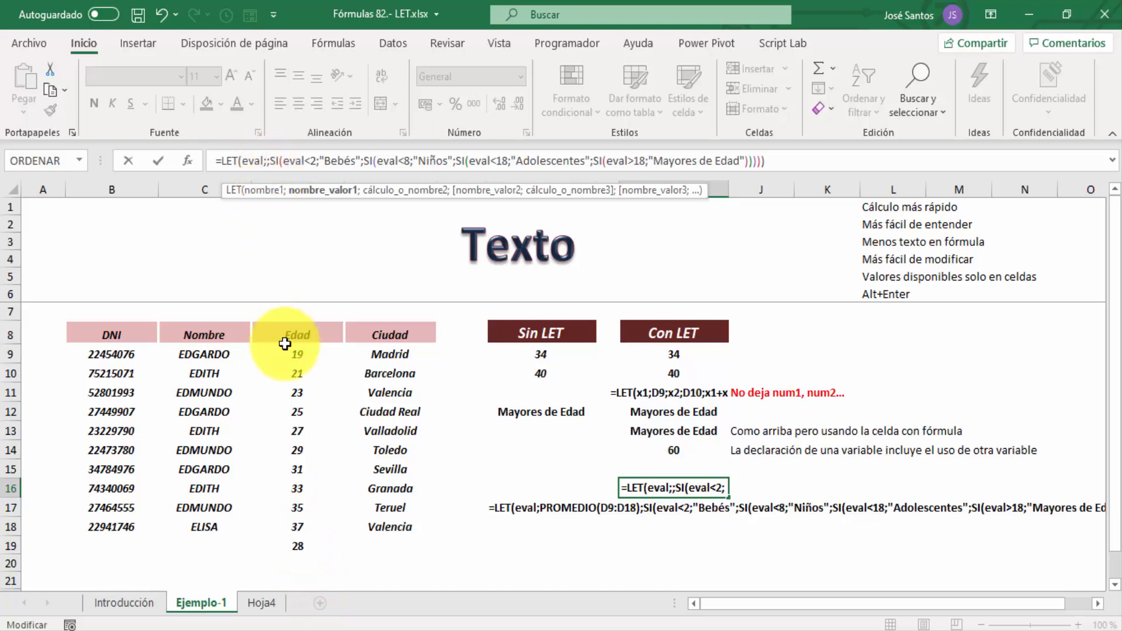
pyautogui.write('d19')
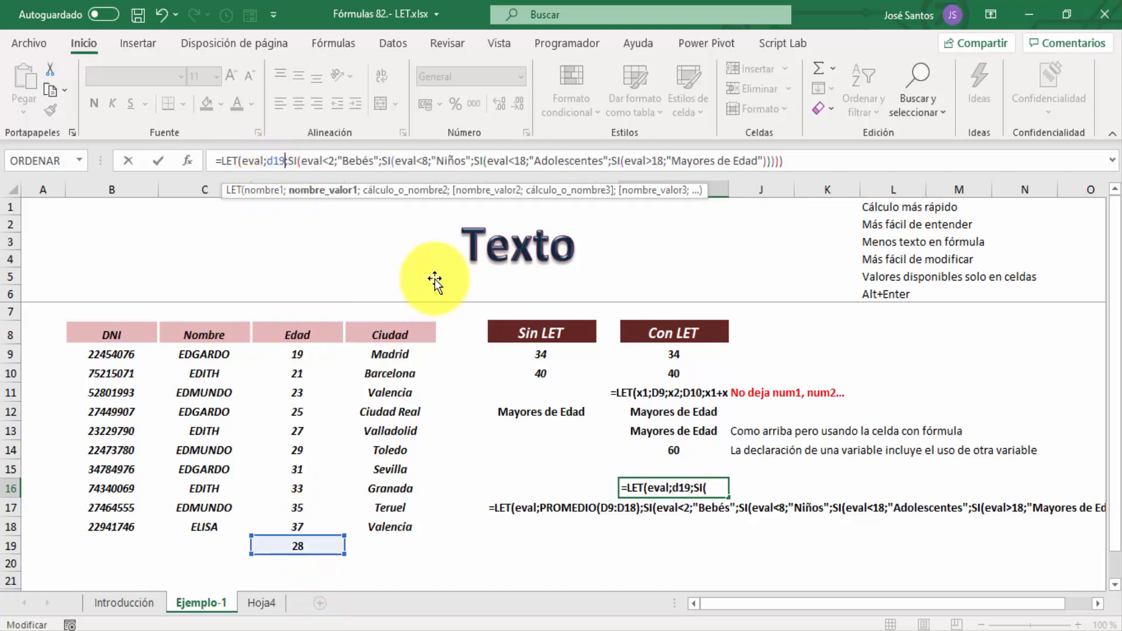
pyautogui.press('Return')
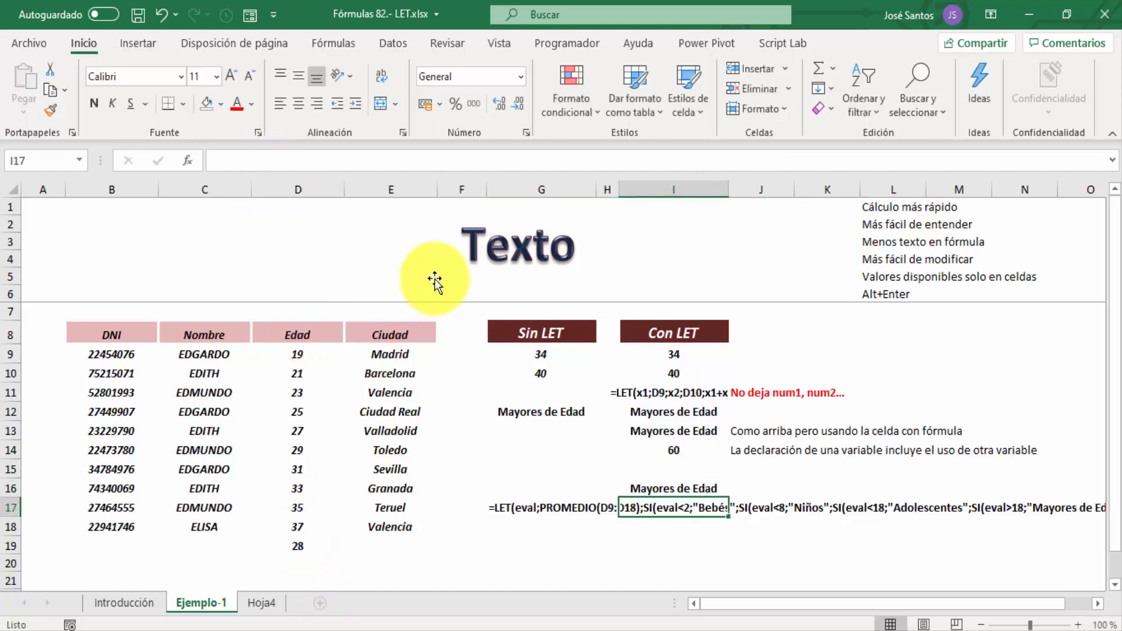
pyautogui.click(305, 548)
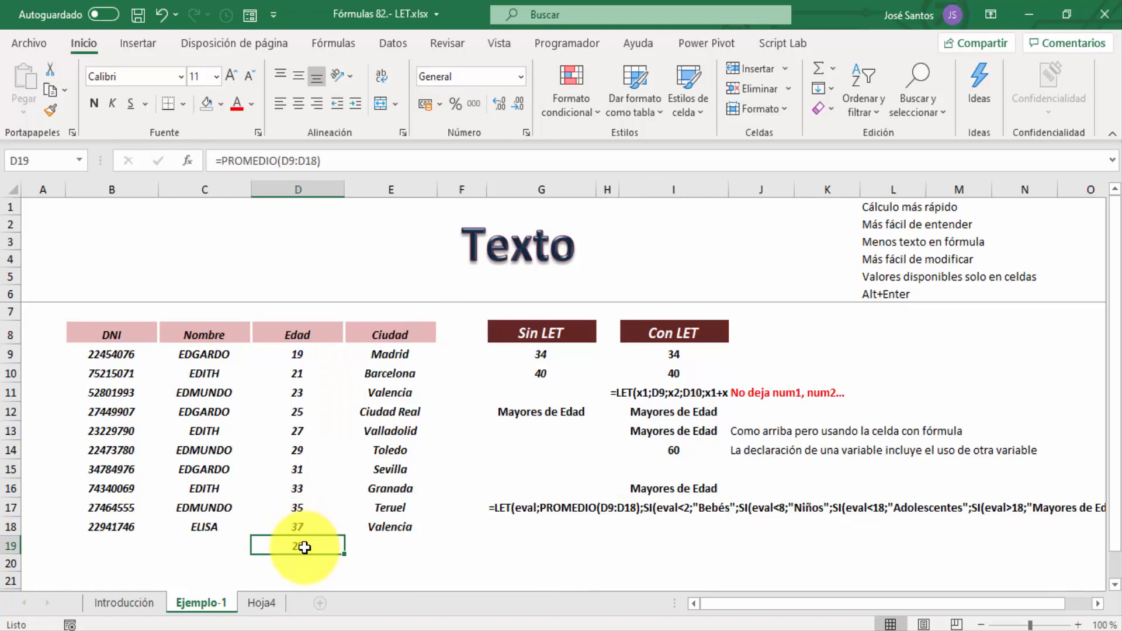
pyautogui.click(658, 490)
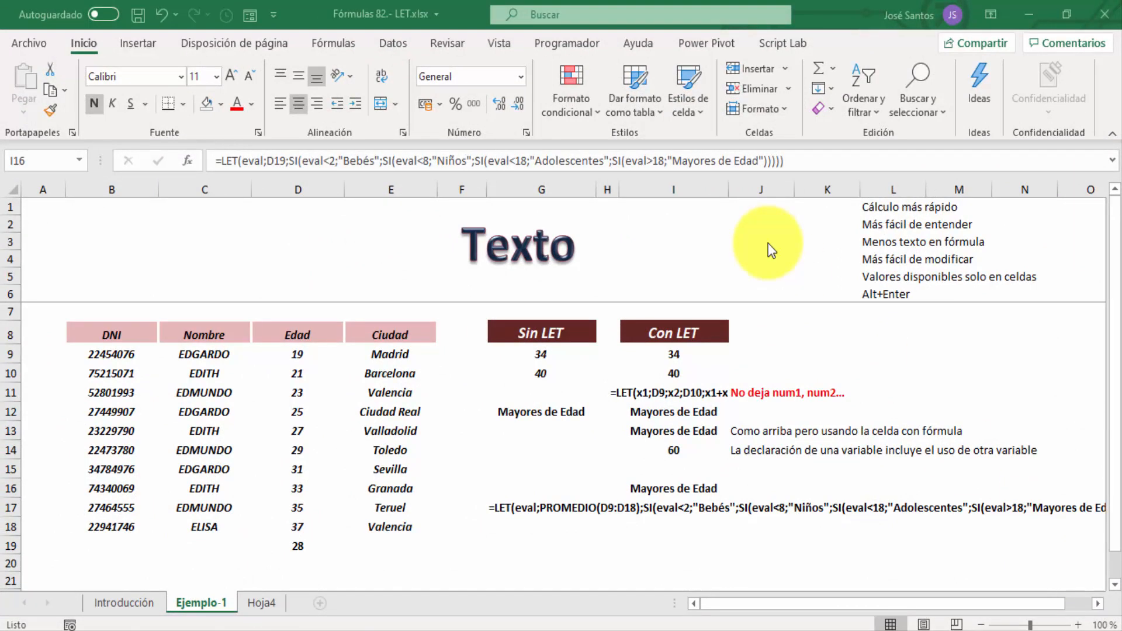
# Step: Review the listed advantages of LET in column L against the formulas in G12 and I12
pyautogui.click(897, 205)
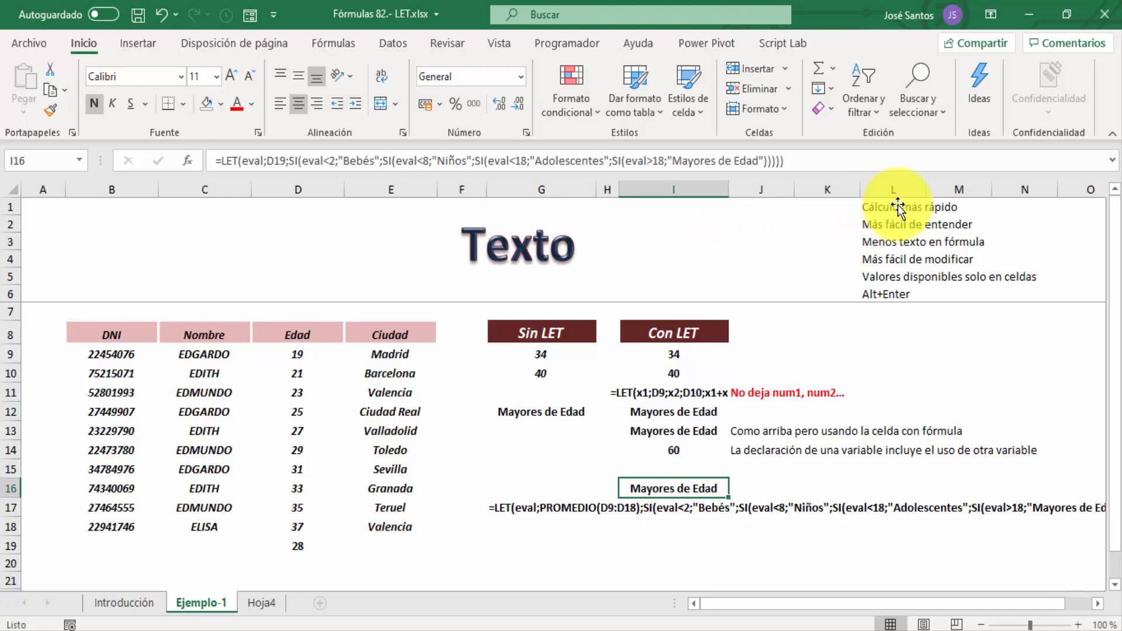
pyautogui.click(1048, 221)
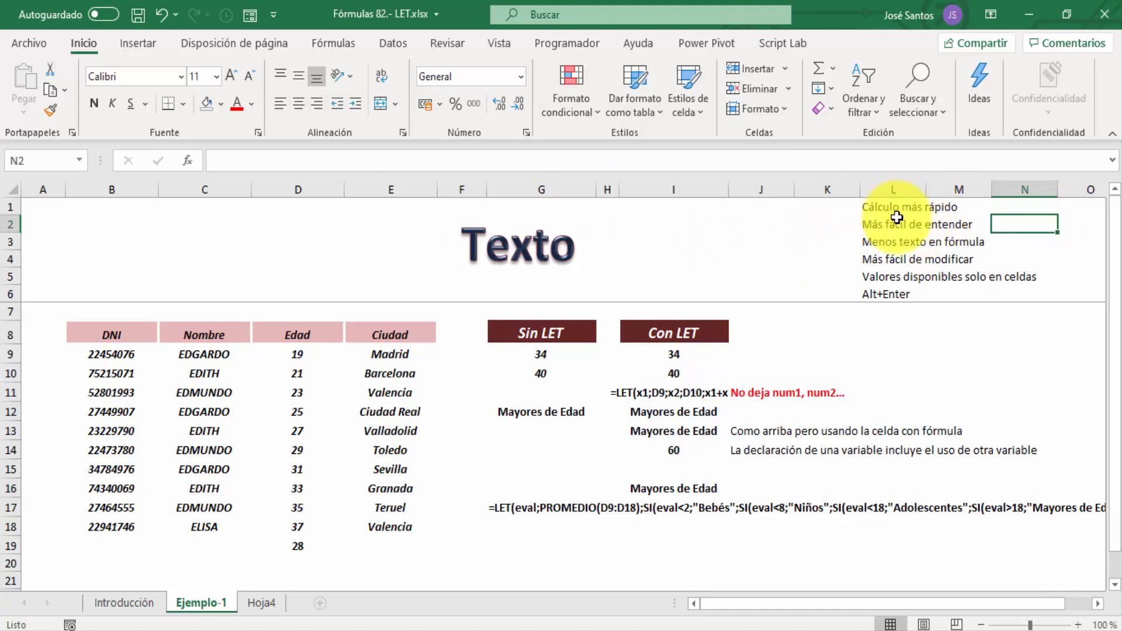
pyautogui.click(538, 412)
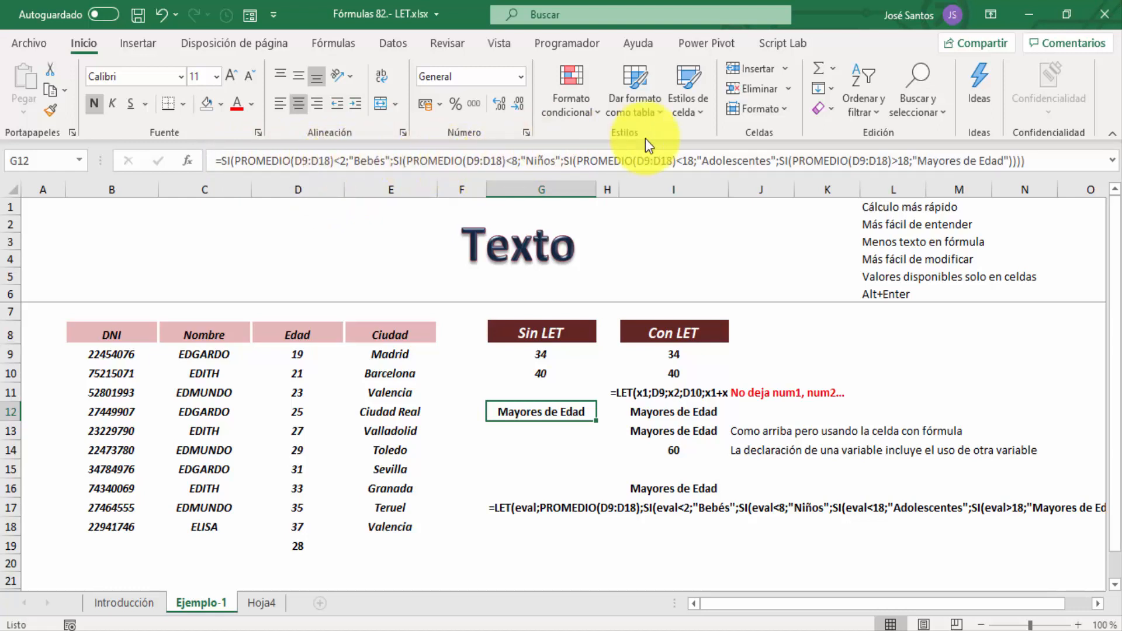
pyautogui.click(644, 409)
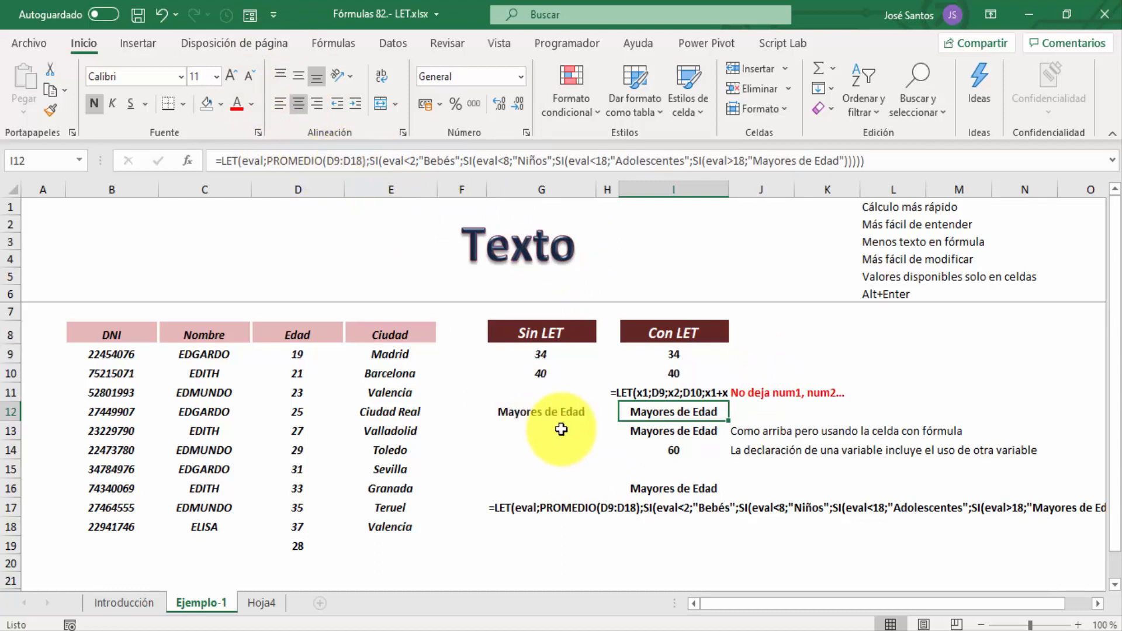
pyautogui.click(539, 412)
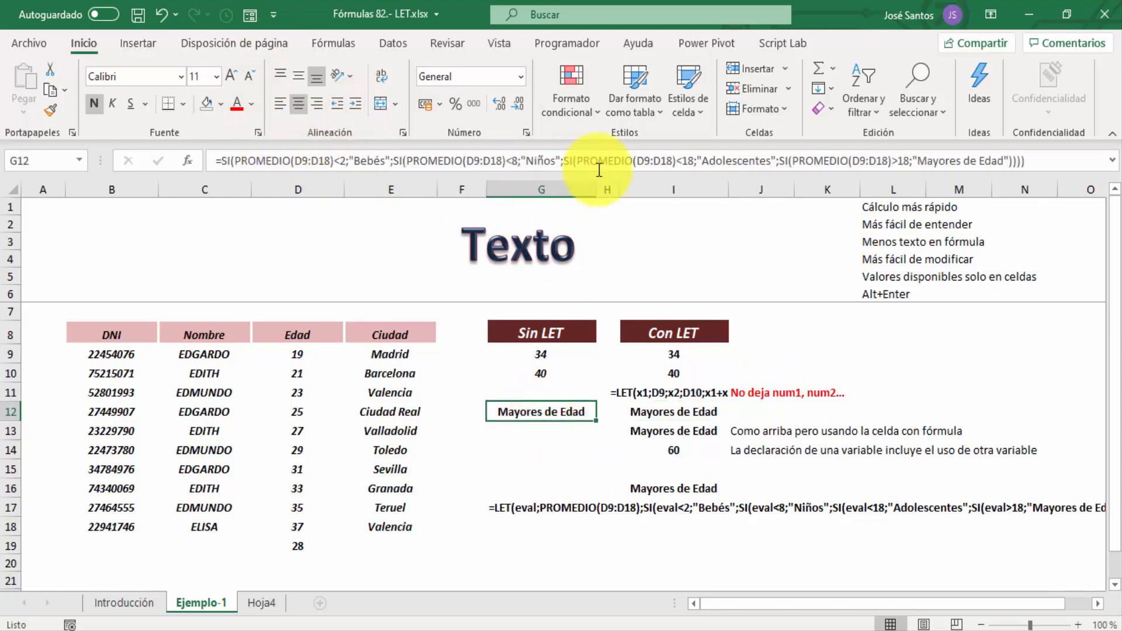
pyautogui.click(658, 414)
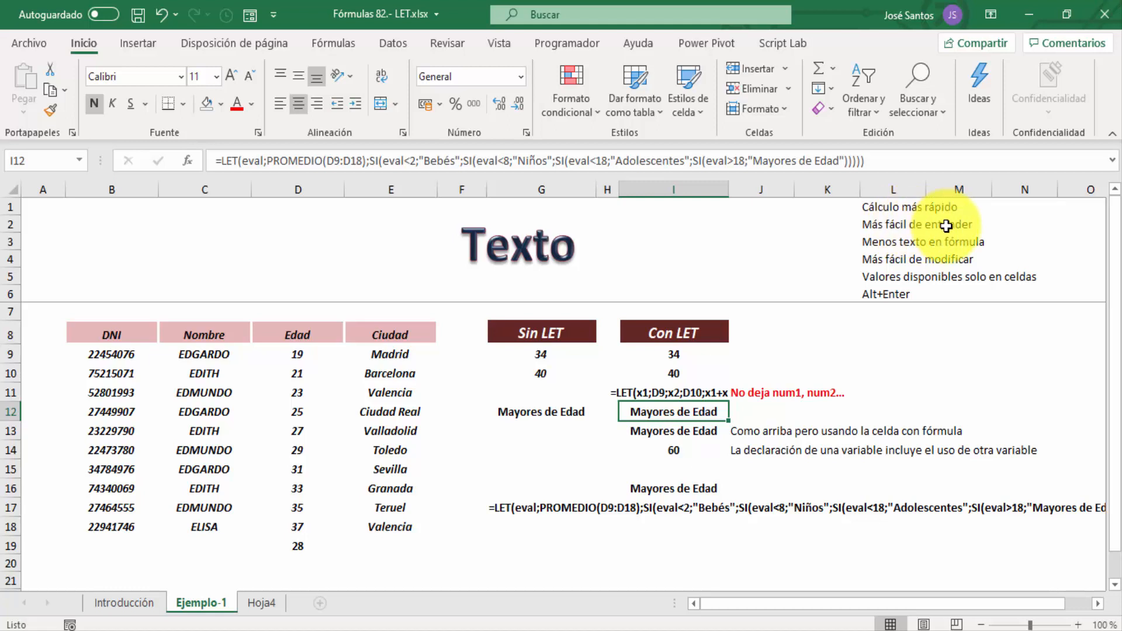
pyautogui.click(917, 224)
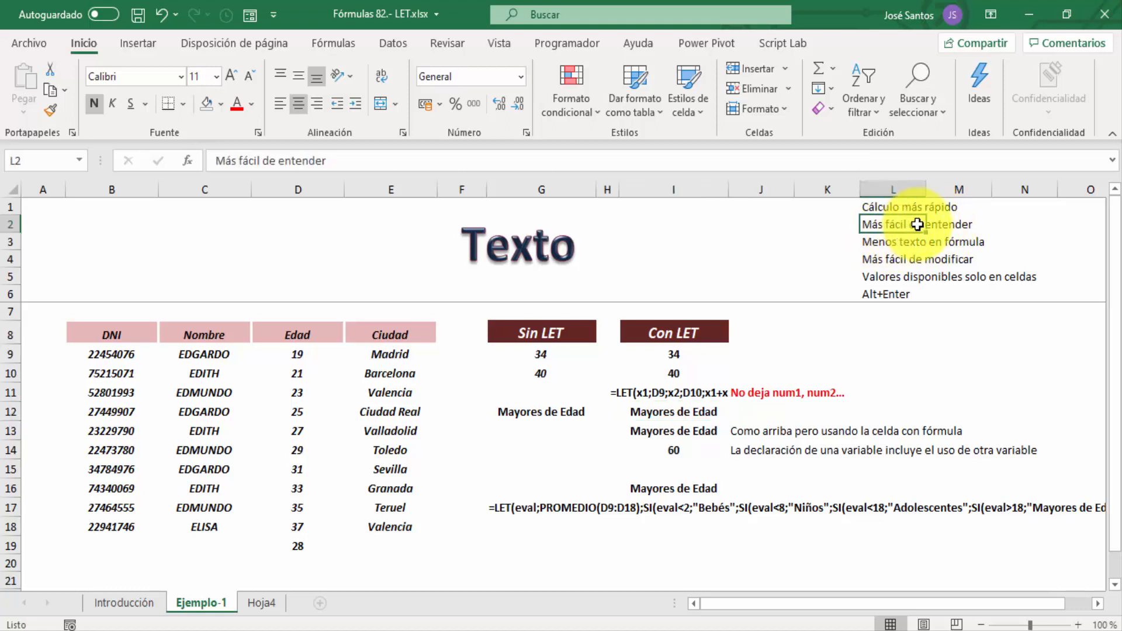
pyautogui.click(547, 412)
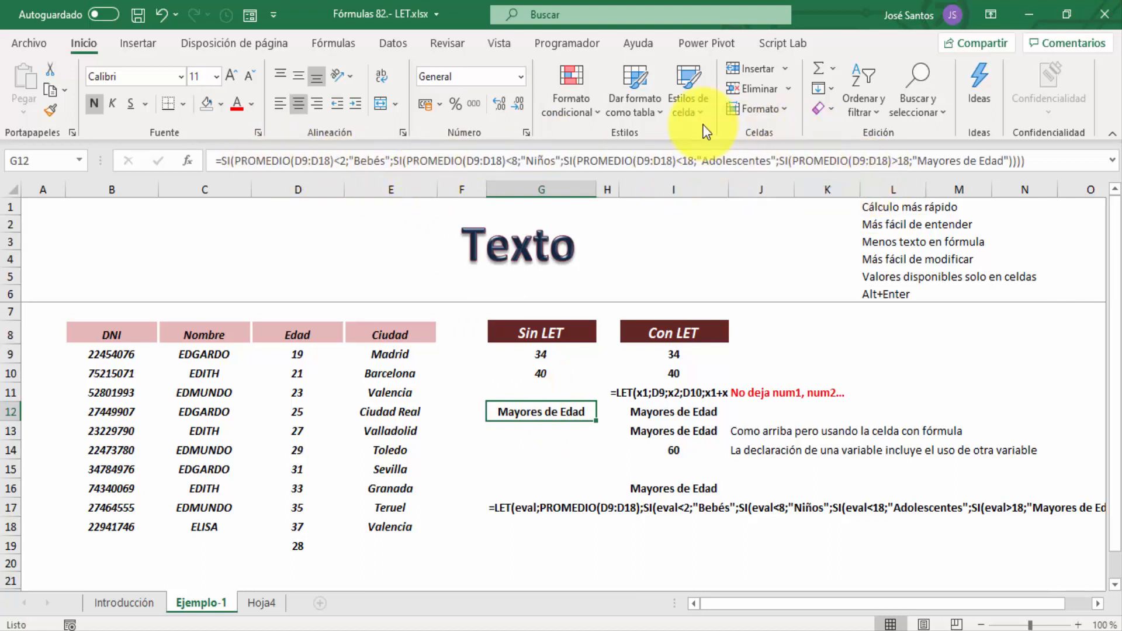
pyautogui.click(670, 408)
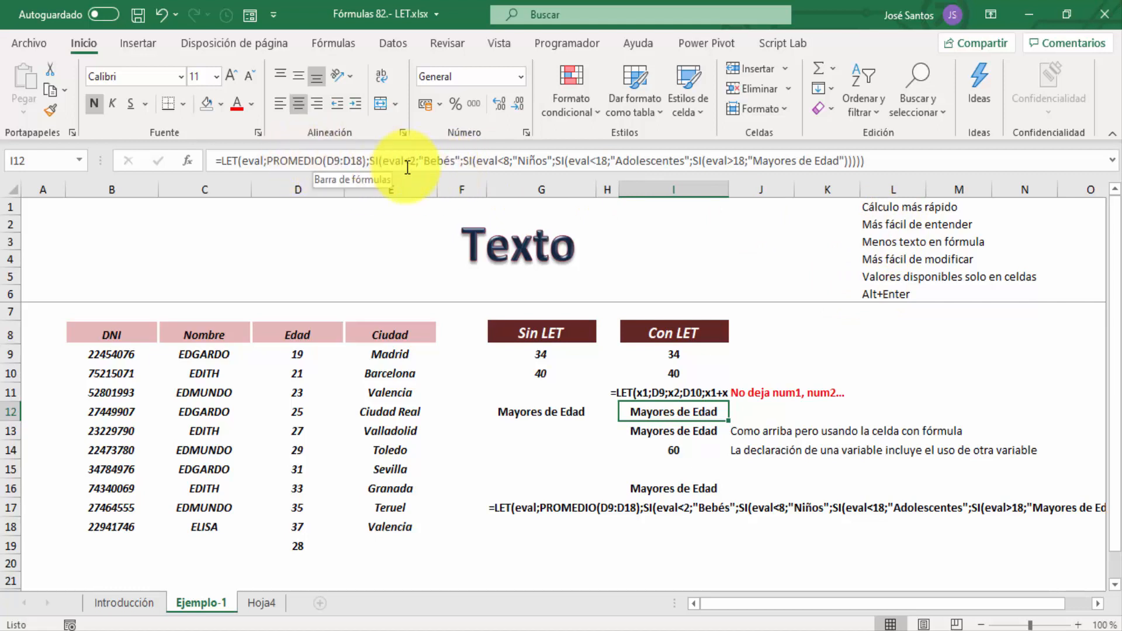
pyautogui.click(530, 412)
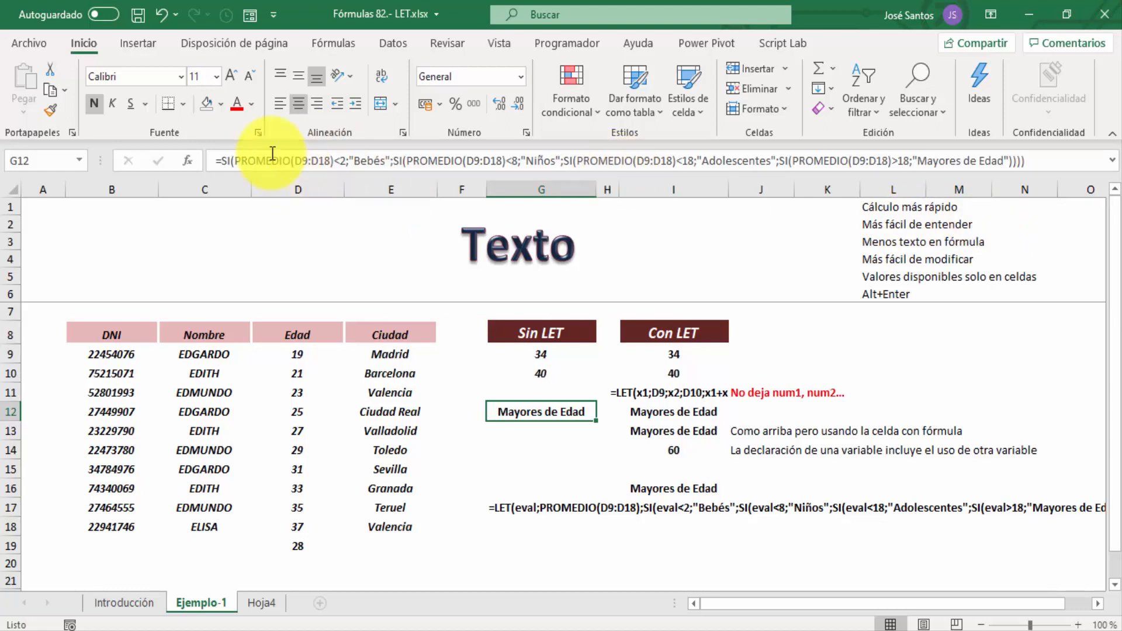
# Step: Try to change the first PROMEDIO range in the G12 formula to D9:D15, illustrating the "Más fácil de modificar" advantage
pyautogui.click(904, 263)
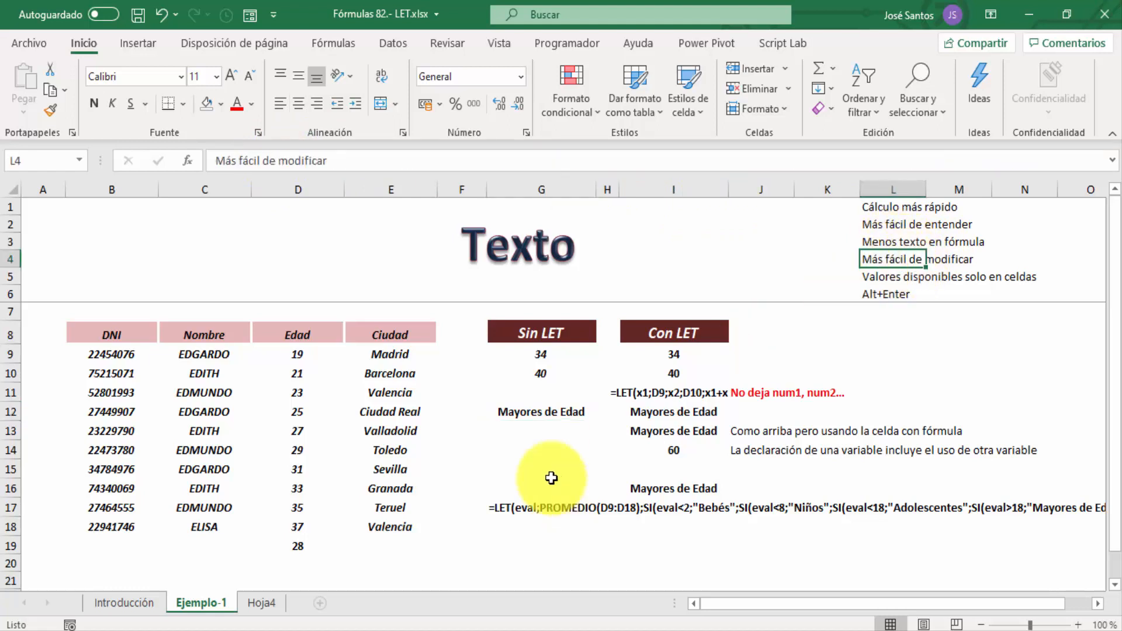
pyautogui.click(524, 417)
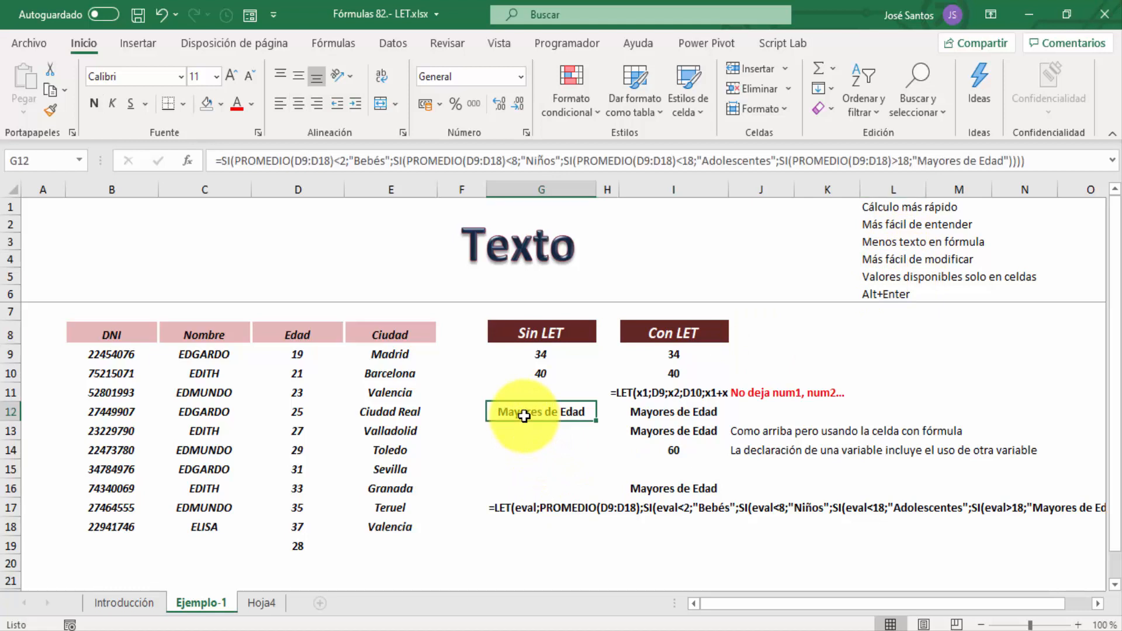
pyautogui.click(327, 160)
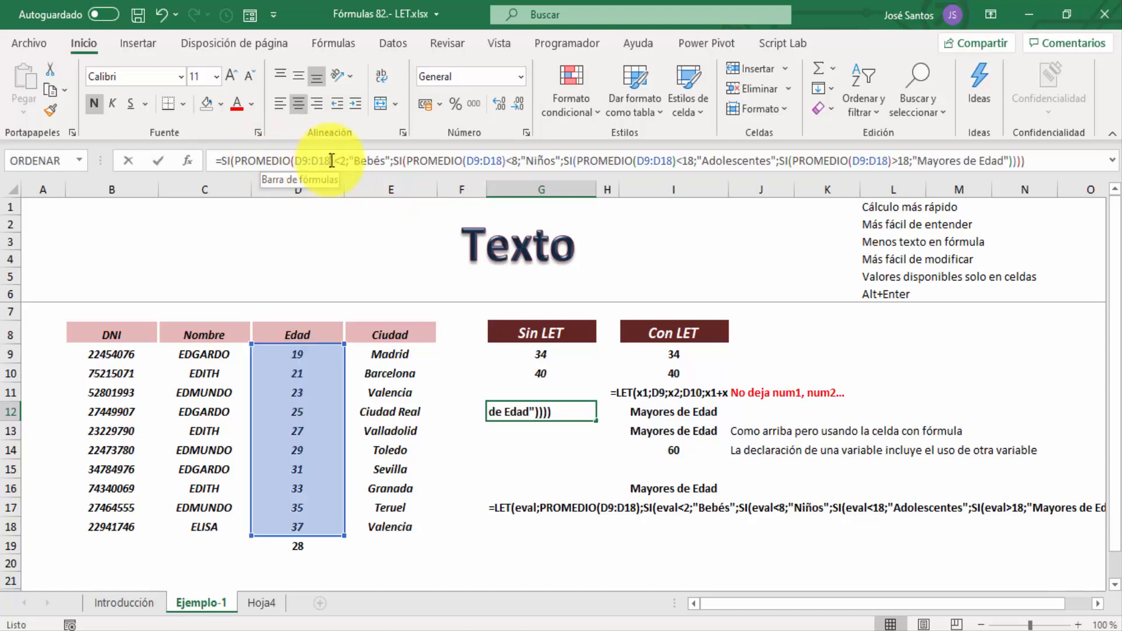
pyautogui.press('BackSpace')
pyautogui.write('5')
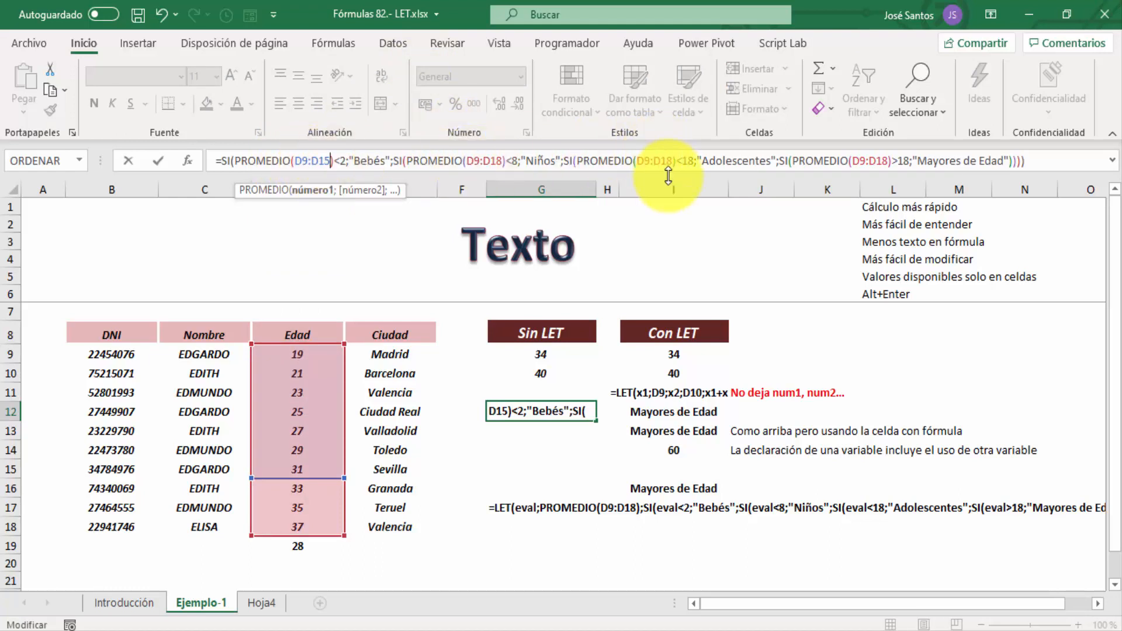
pyautogui.press('Escape')
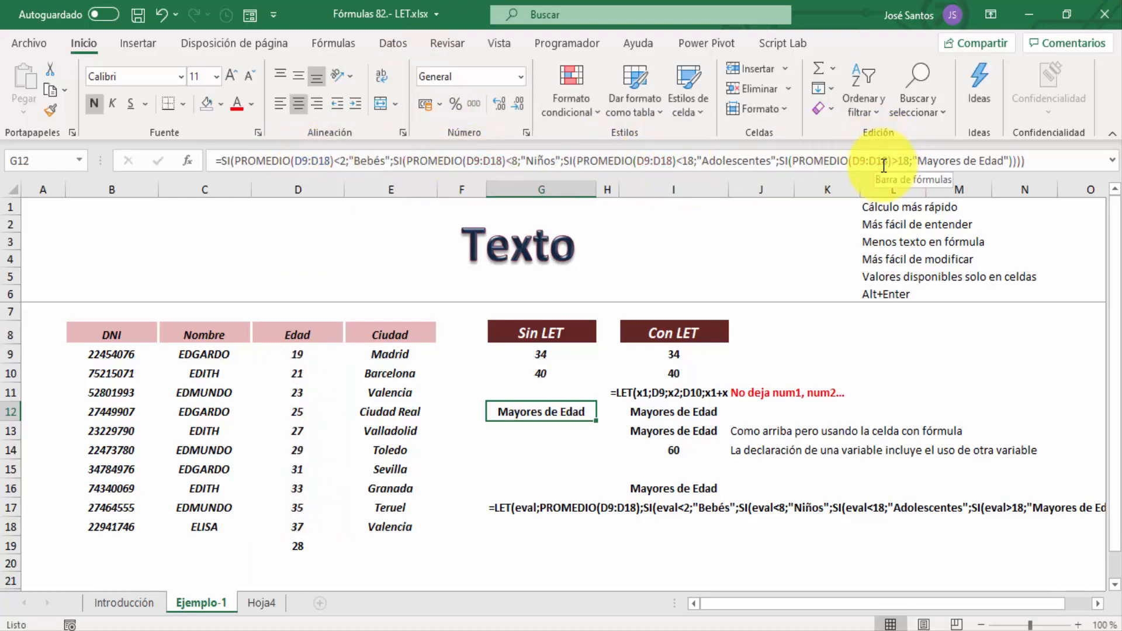
# Step: Try to change the single PROMEDIO range that defines eval in the I12 LET formula to D9:D15
pyautogui.click(684, 414)
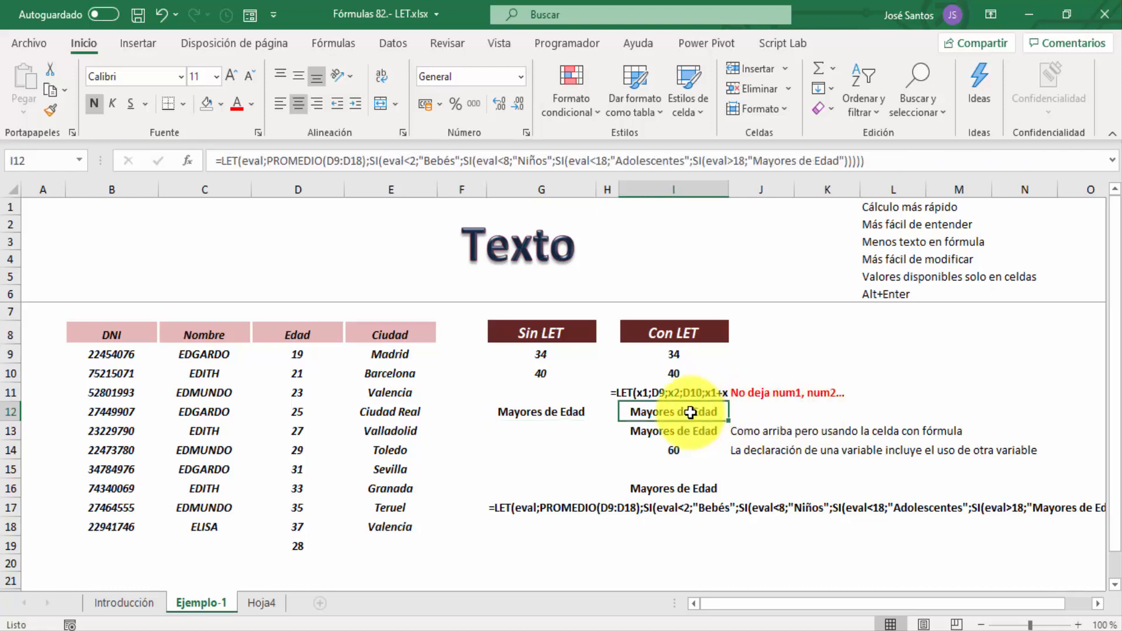
pyautogui.click(362, 161)
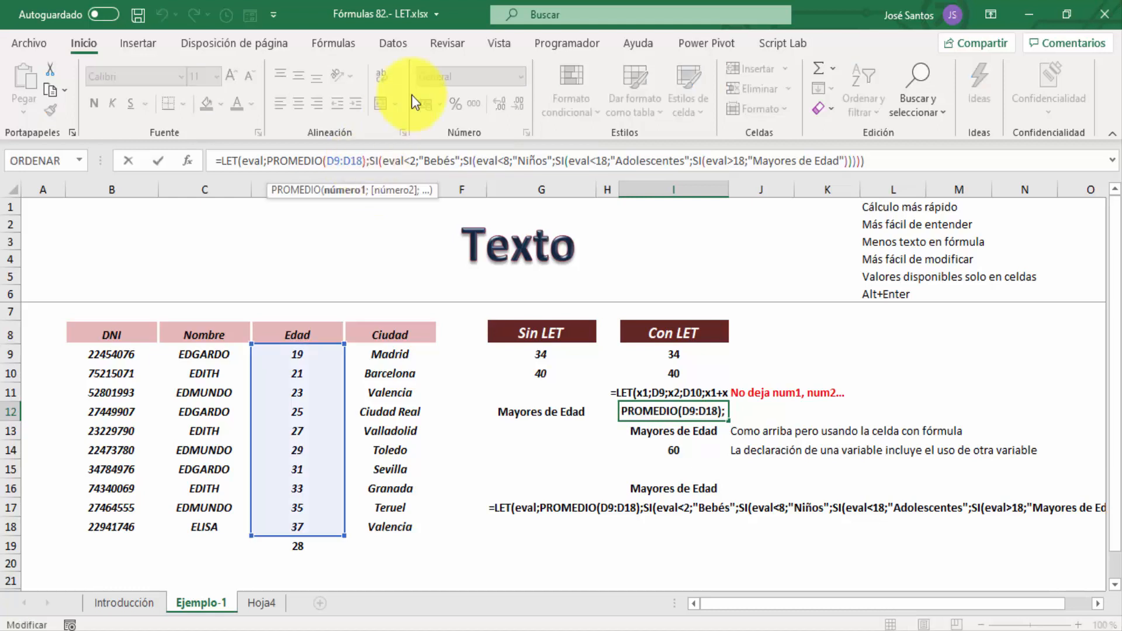
pyautogui.press('BackSpace')
pyautogui.write('5')
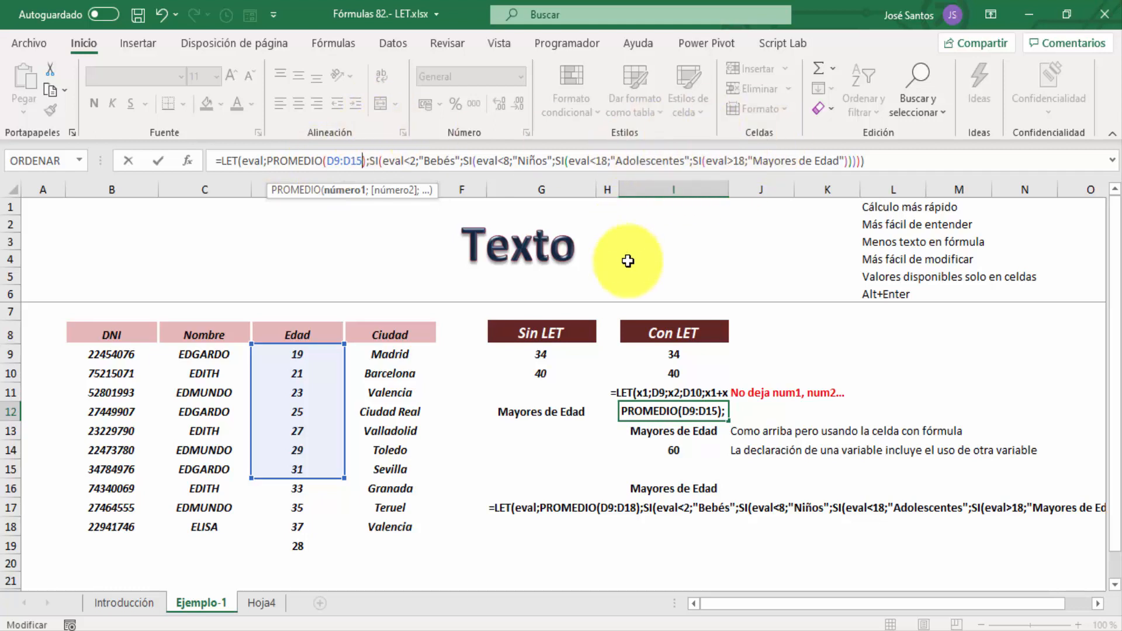
pyautogui.press('Escape')
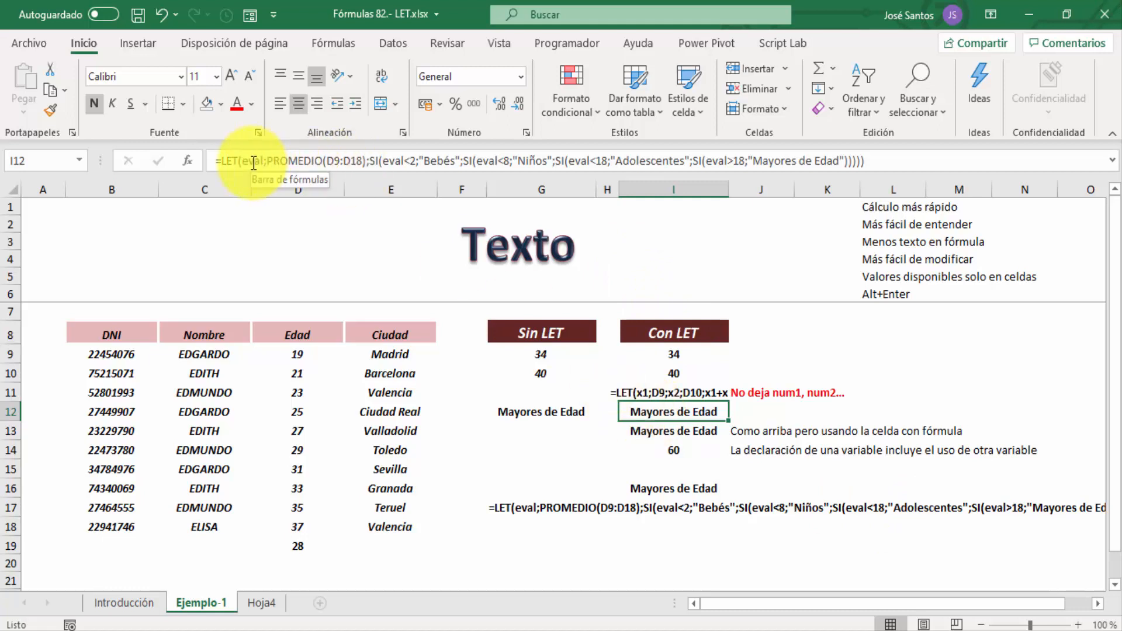
# Step: Try to add another argument using eval after "Mayores de Edad" in the I12 formula, illustrating where the name is available
pyautogui.click(840, 162)
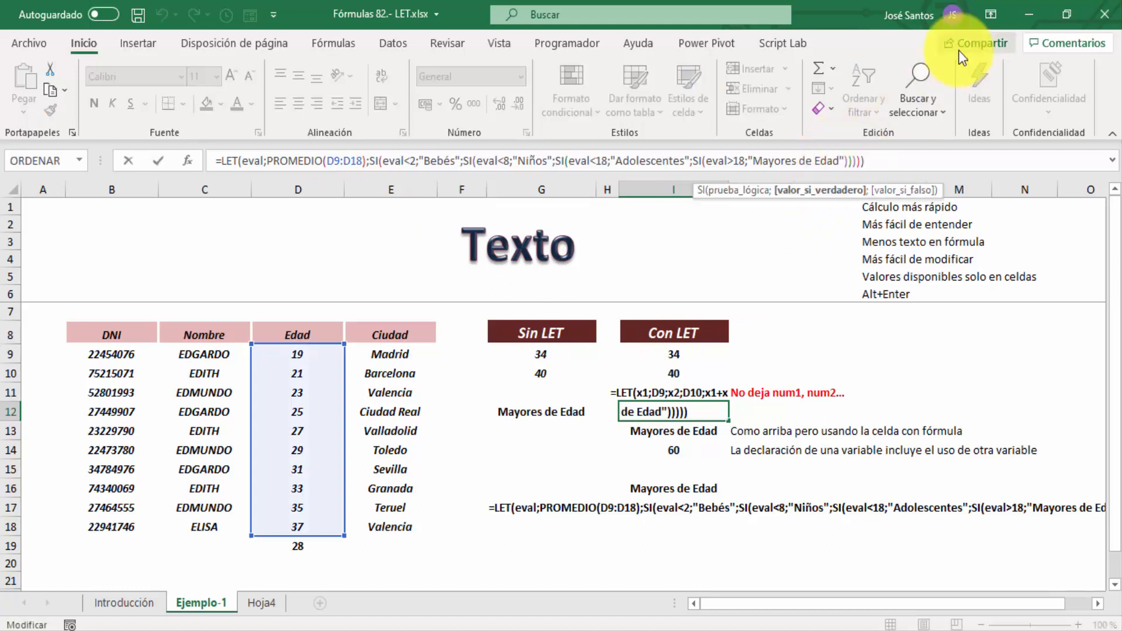
pyautogui.write(';')
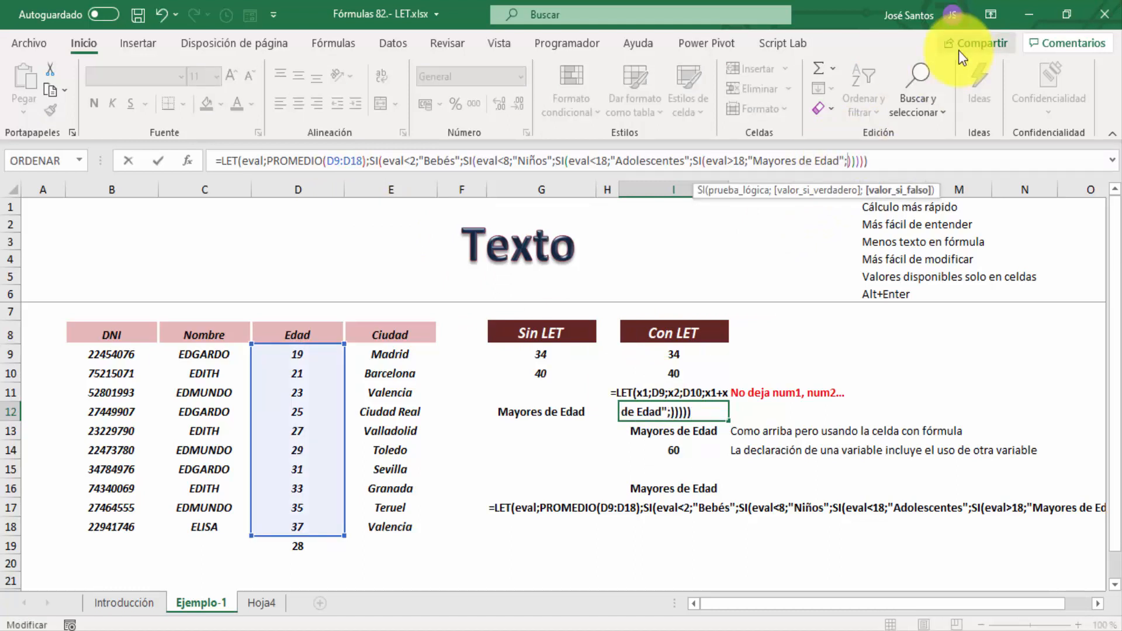
pyautogui.write('ev')
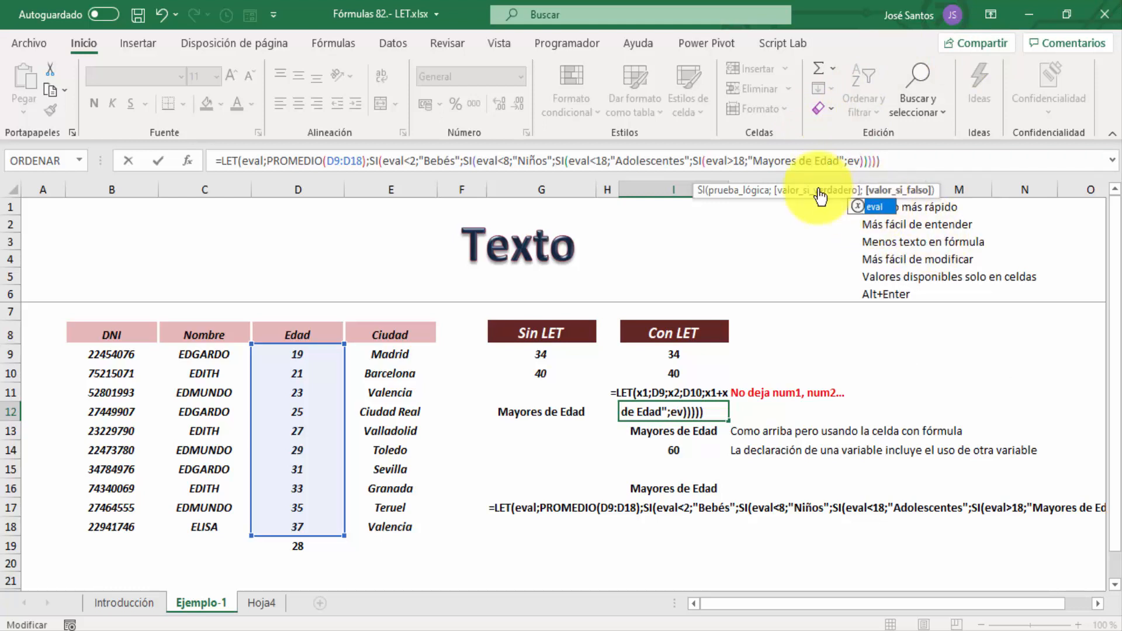
pyautogui.press('Escape')
pyautogui.press('BackSpace')
pyautogui.press('BackSpace')
pyautogui.press('BackSpace')
pyautogui.hotkey('ctrl', 'Return')
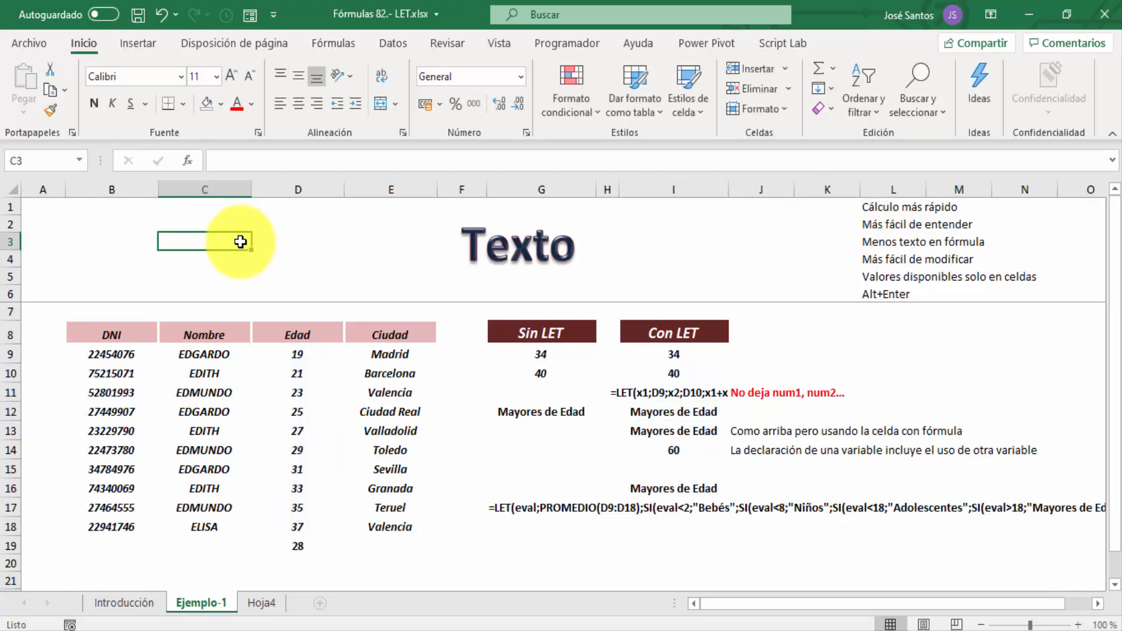
# Step: Try to reuse the name eval in a new formula in C3, outside the LET formula that defines it
pyautogui.write('=')
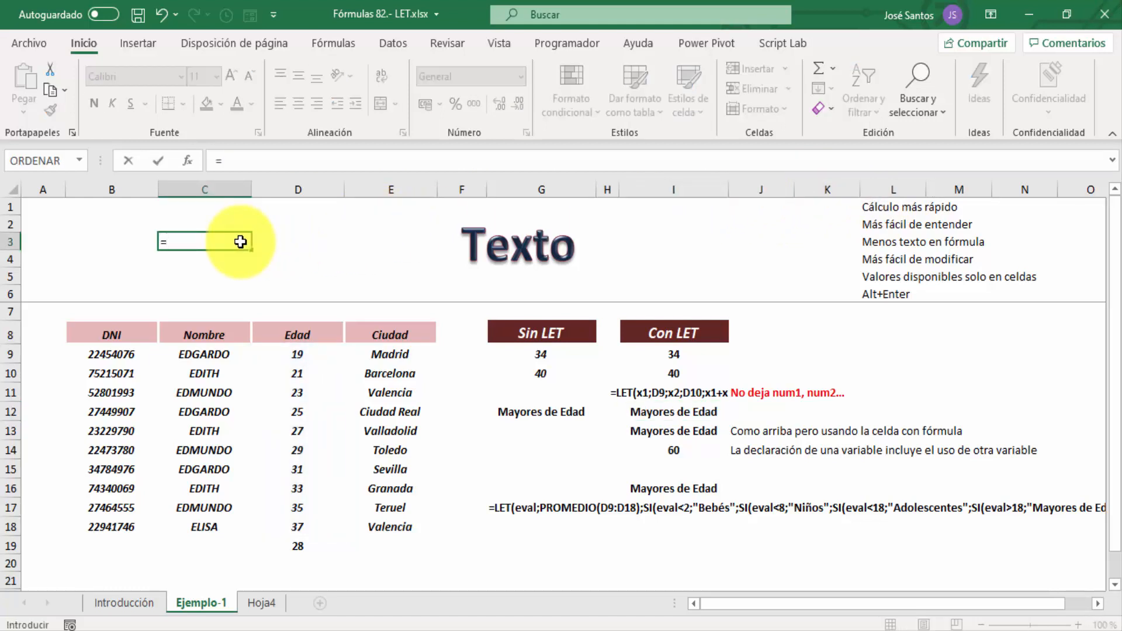
pyautogui.write('eval')
pyautogui.press('BackSpace')
pyautogui.press('BackSpace')
pyautogui.press('BackSpace')
pyautogui.press('BackSpace')
pyautogui.write('l')
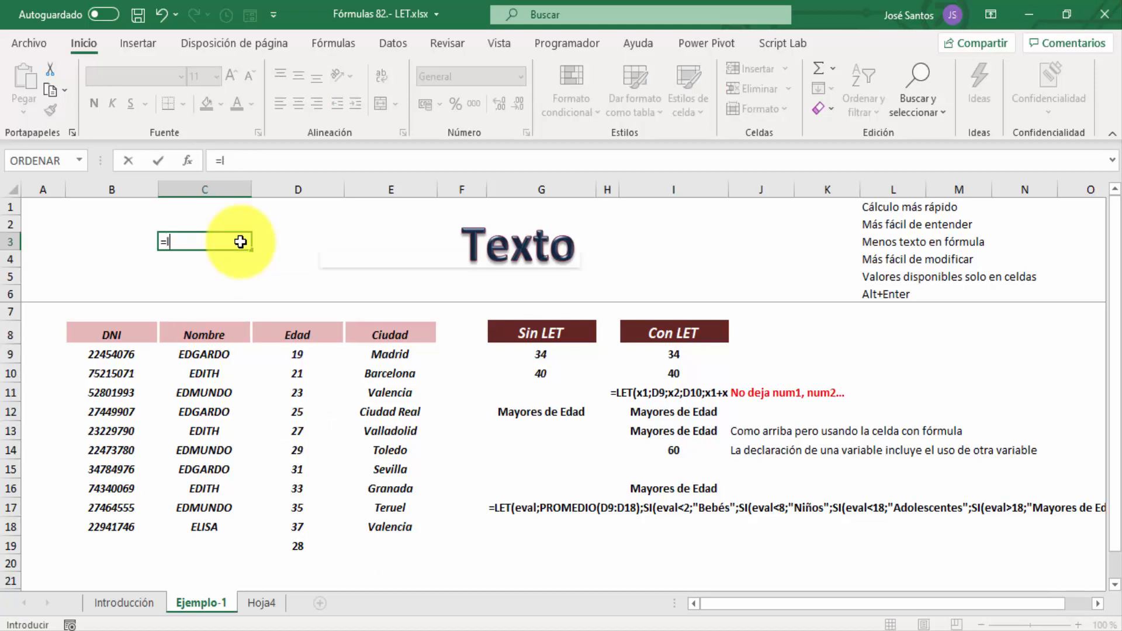
pyautogui.write('et(ev')
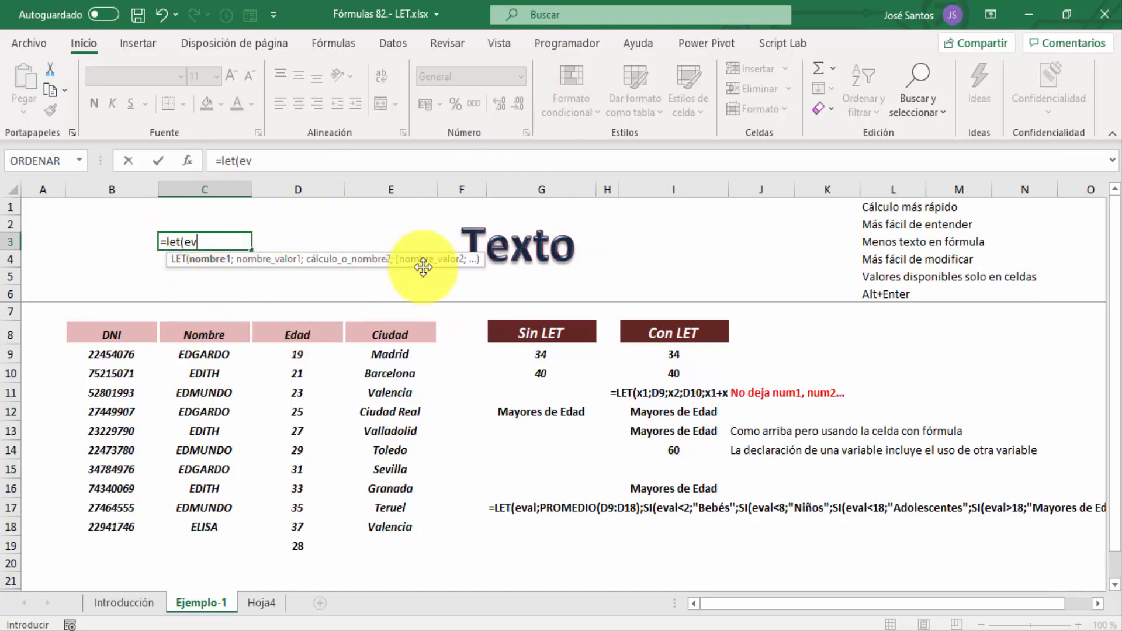
pyautogui.press('Escape')
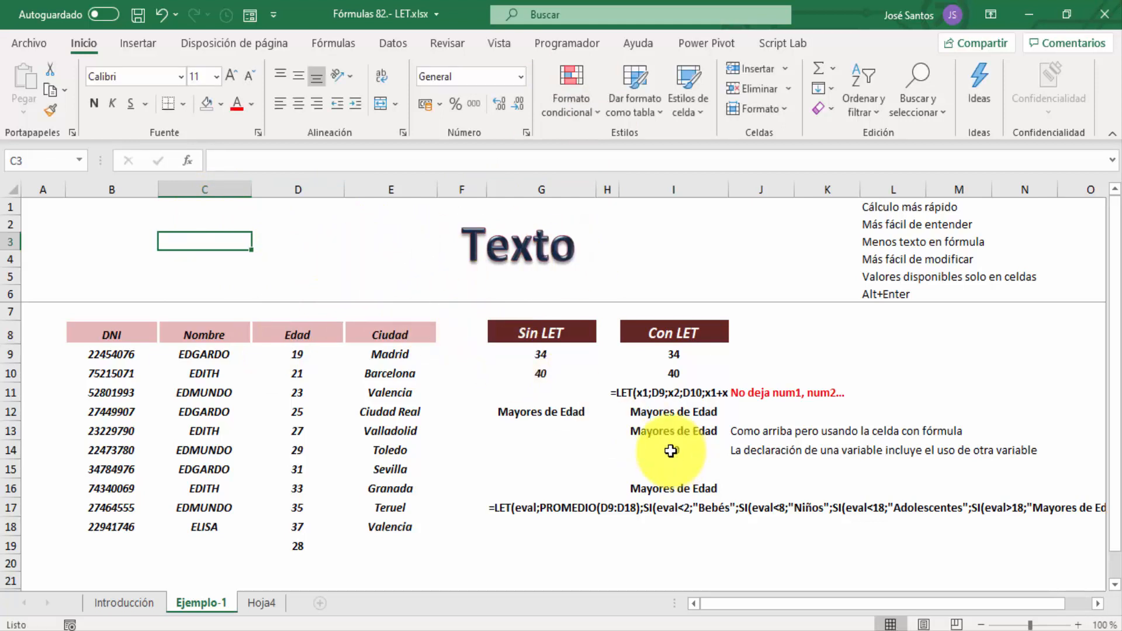
# Step: Try to remove the opening =LET( from the I13 formula to illustrate that eval only exists inside LET
pyautogui.click(659, 432)
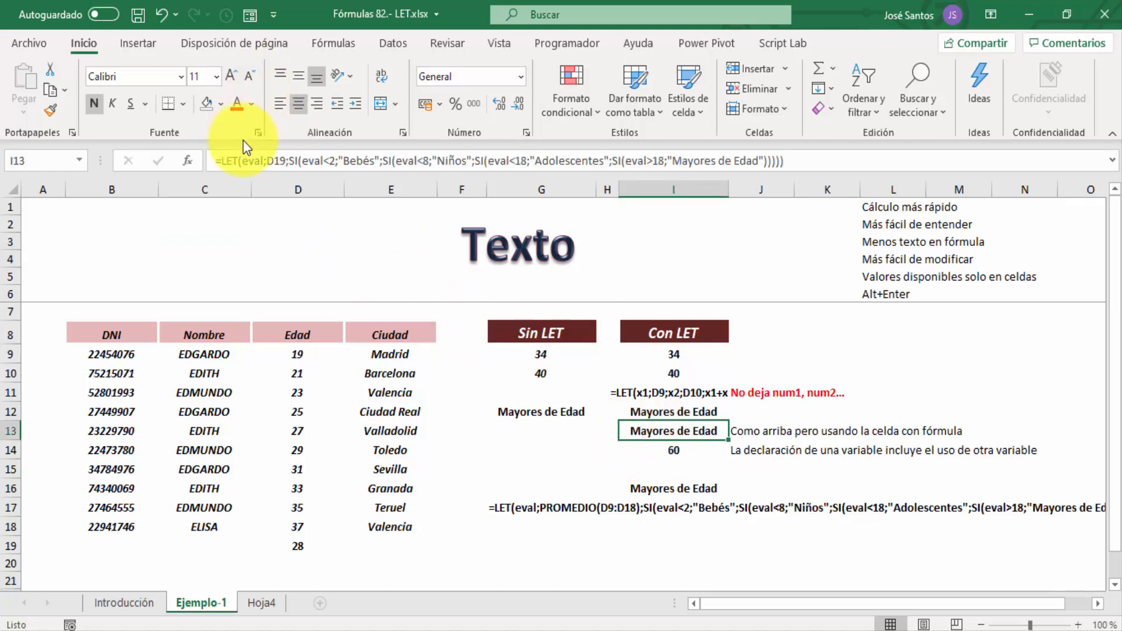
pyautogui.click(243, 161)
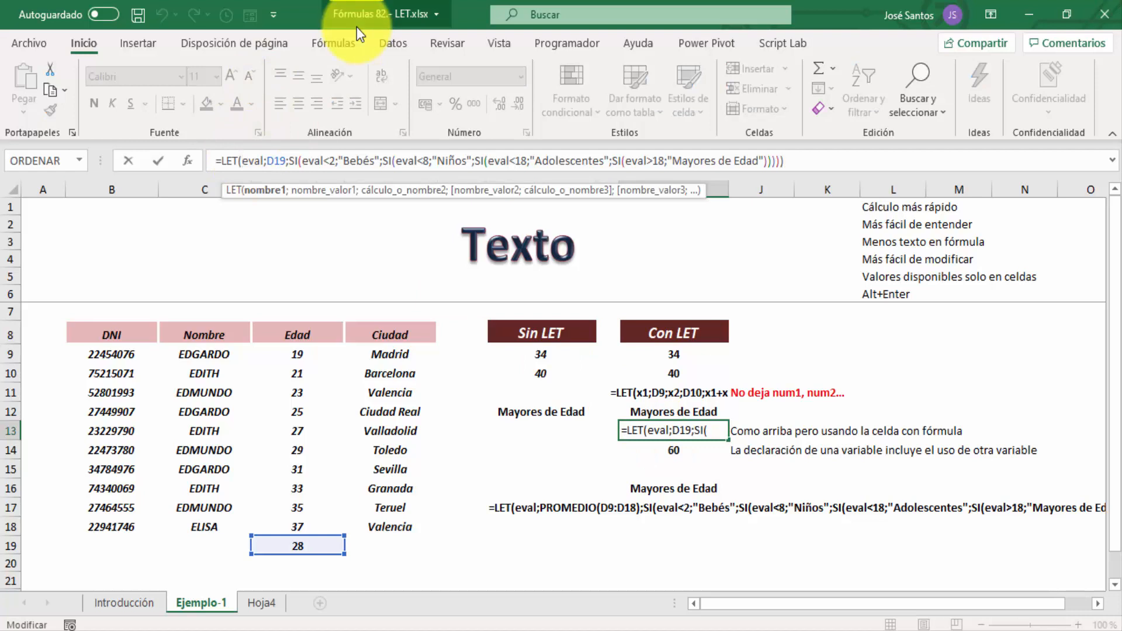
pyautogui.press('Escape')
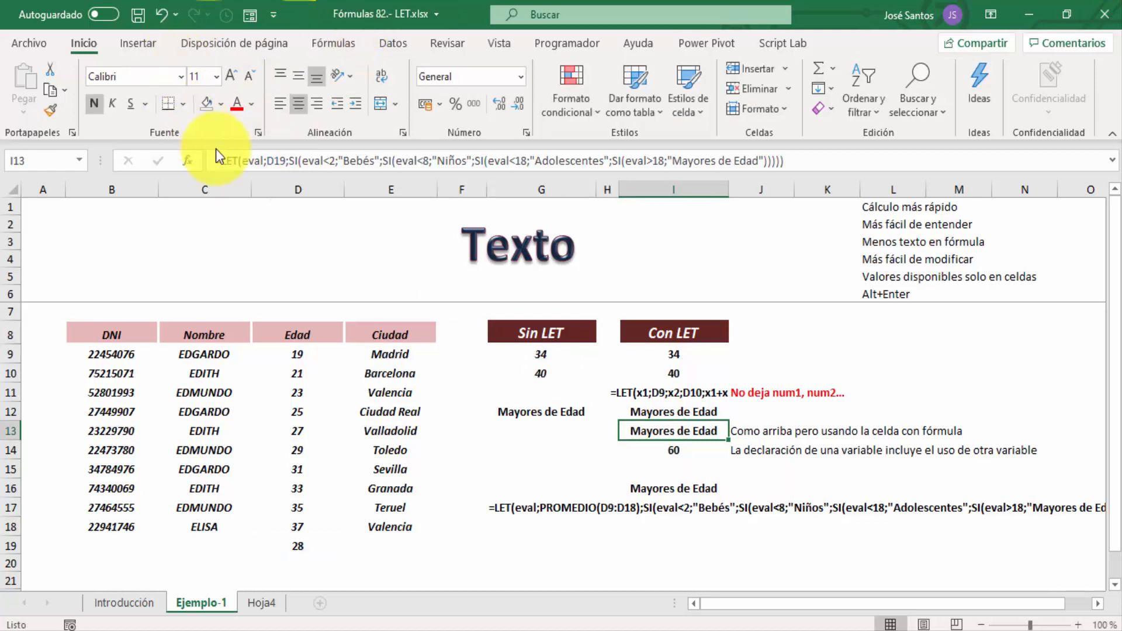
pyautogui.click(240, 160)
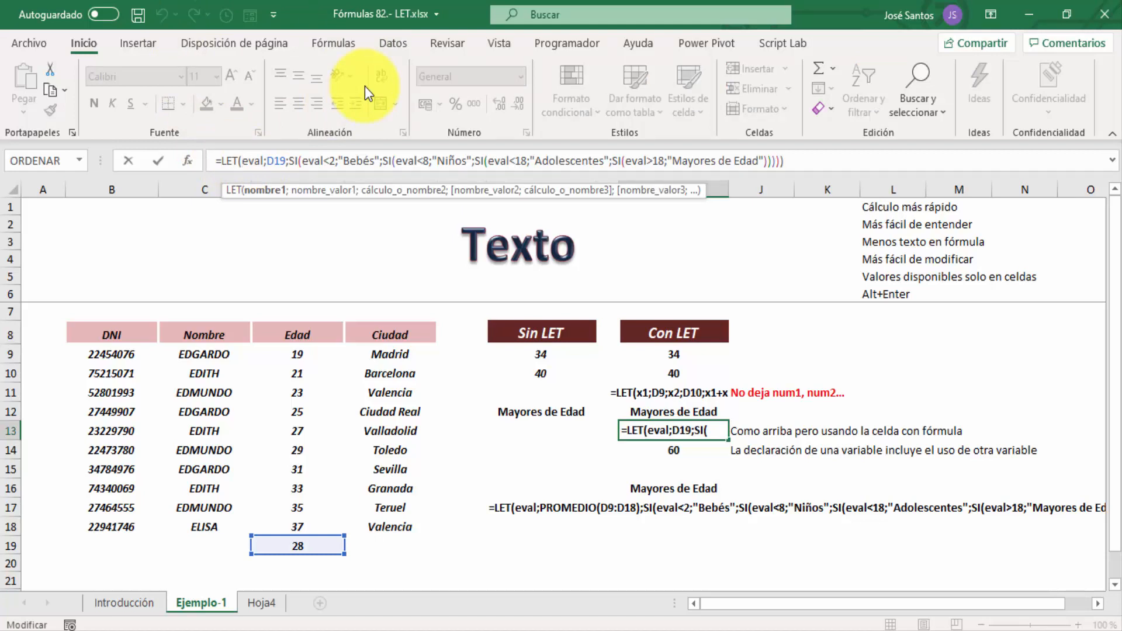
pyautogui.press('BackSpace')
pyautogui.press('BackSpace')
pyautogui.press('BackSpace')
pyautogui.press('BackSpace')
pyautogui.press('BackSpace')
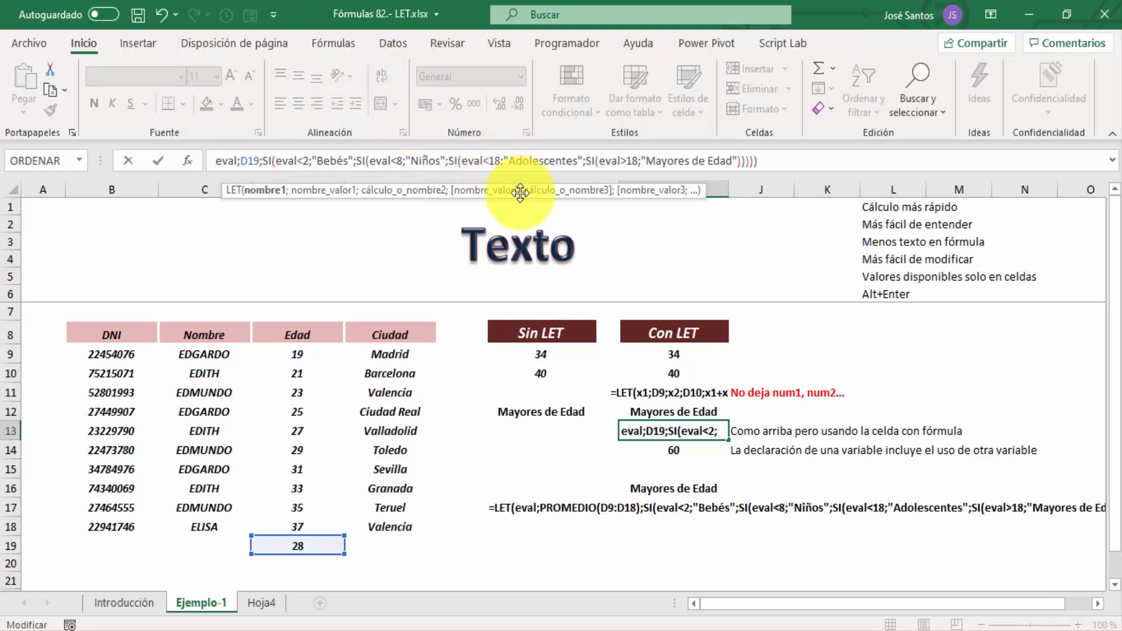
pyautogui.moveTo(524, 171); pyautogui.dragTo(543, 247)
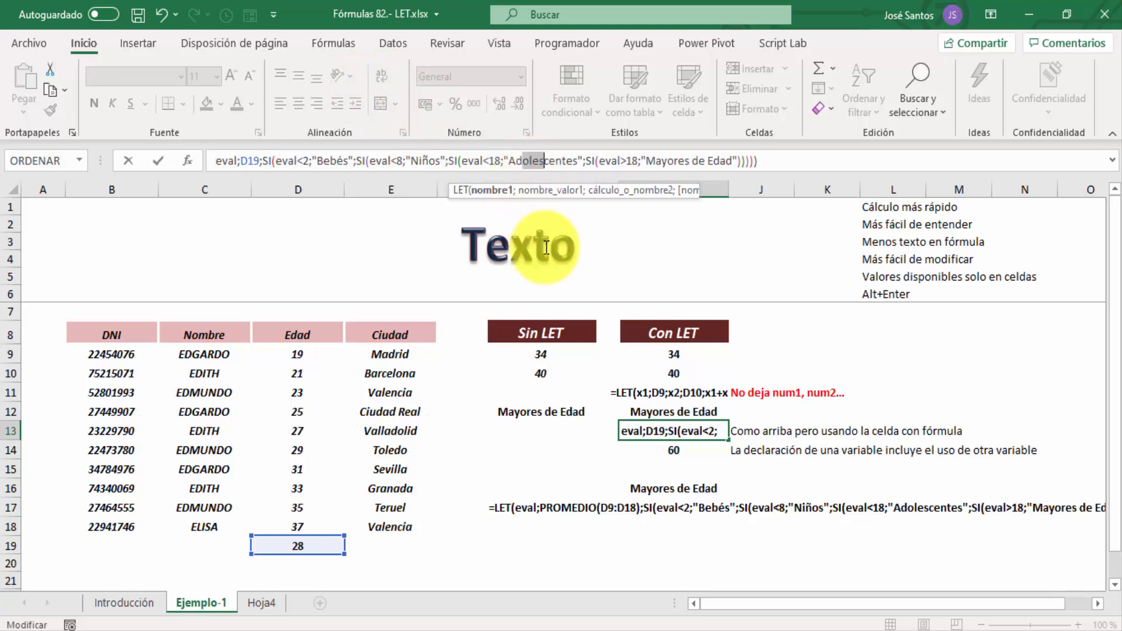
pyautogui.press('Escape')
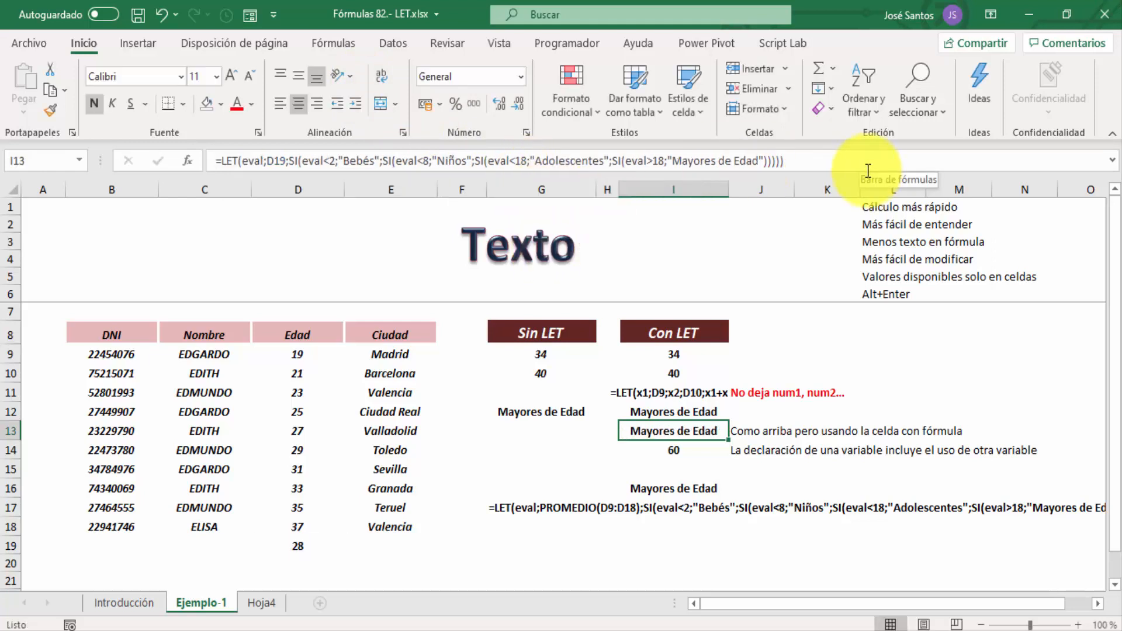
pyautogui.click(846, 167)
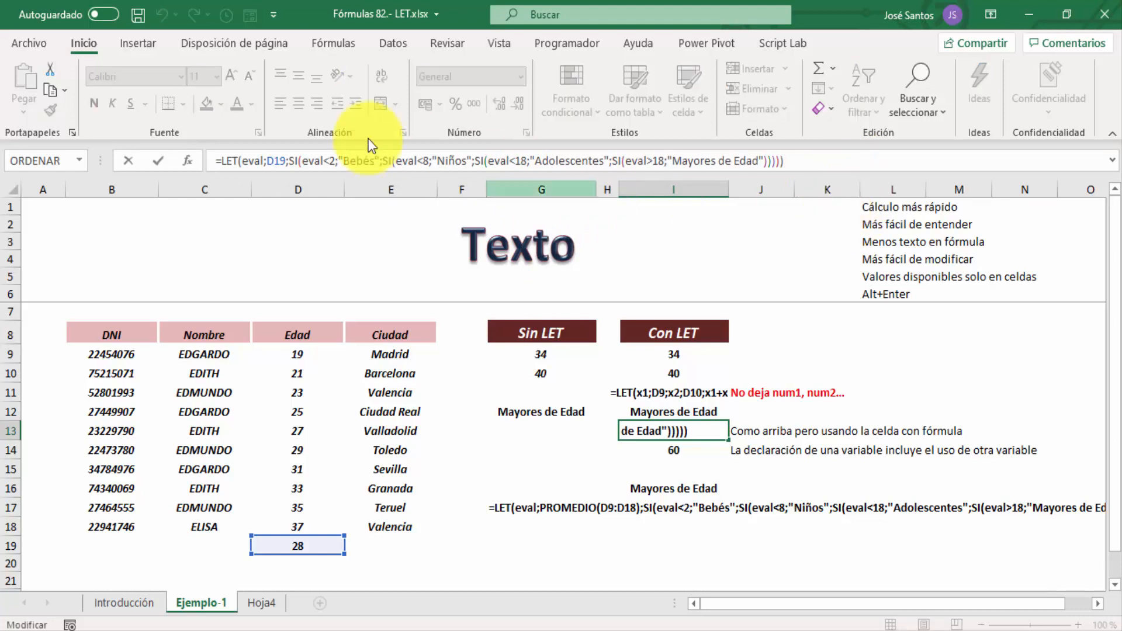
pyautogui.click(332, 239)
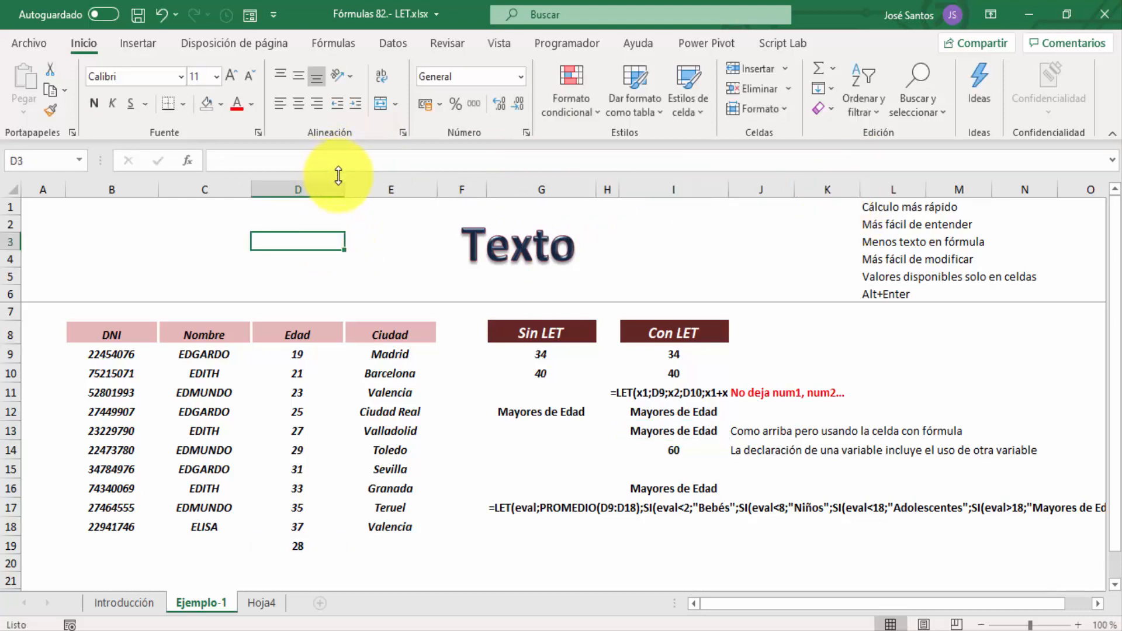
# Step: Enlarge the formula bar and add line breaks to the I12 formula after =LET( and after eval;PROMEDIO(D9:D18);
pyautogui.moveTo(339, 175); pyautogui.dragTo(345, 243)
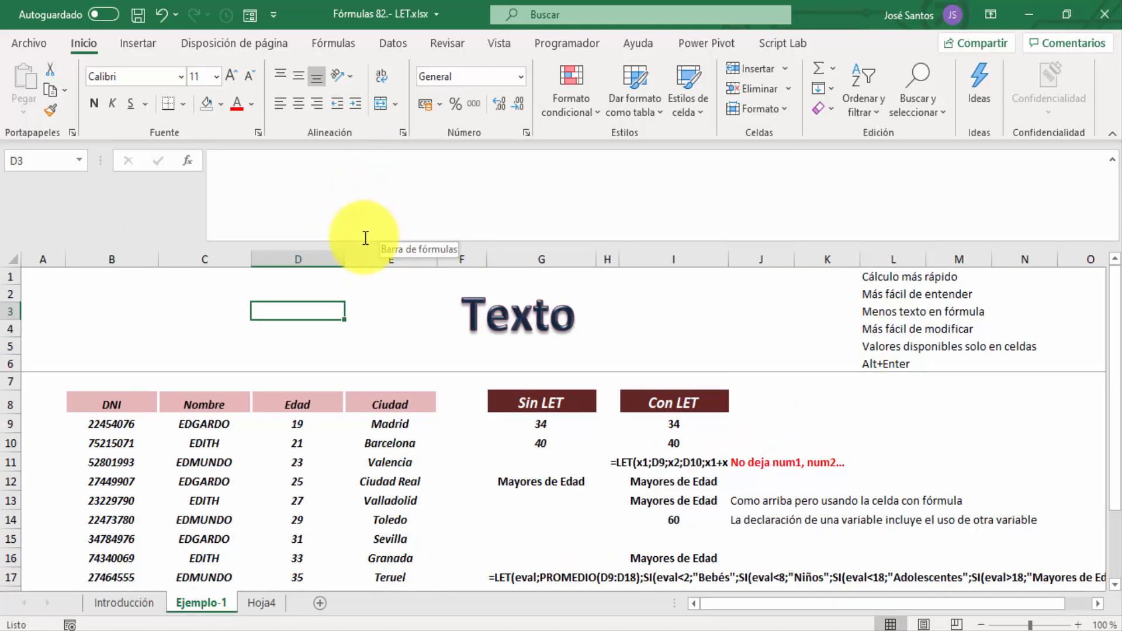
pyautogui.click(657, 488)
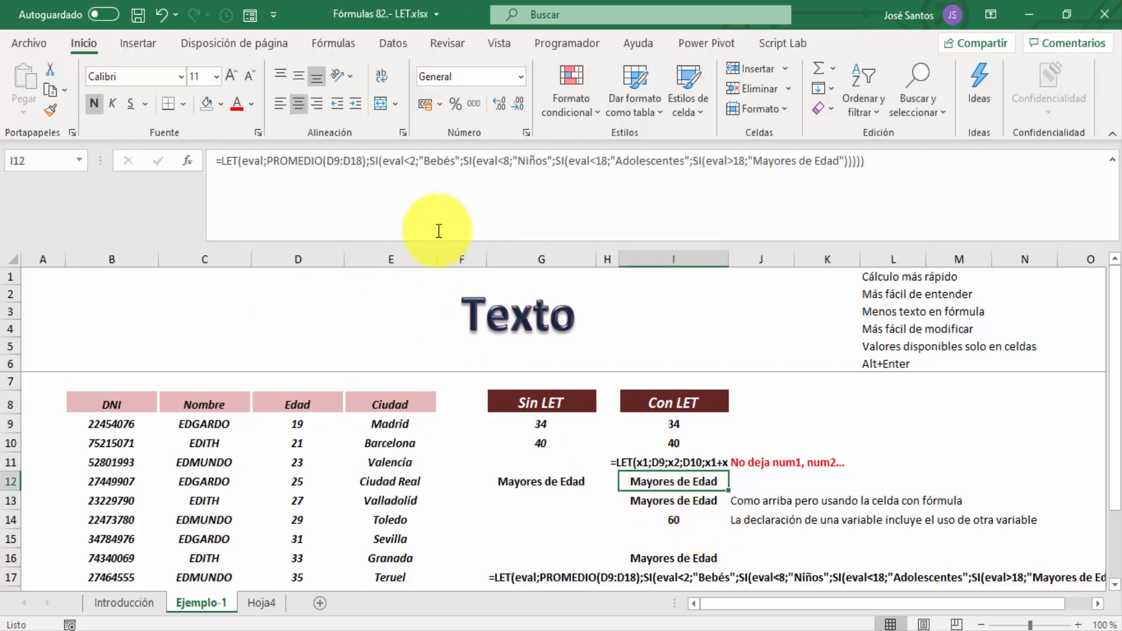
pyautogui.click(244, 161)
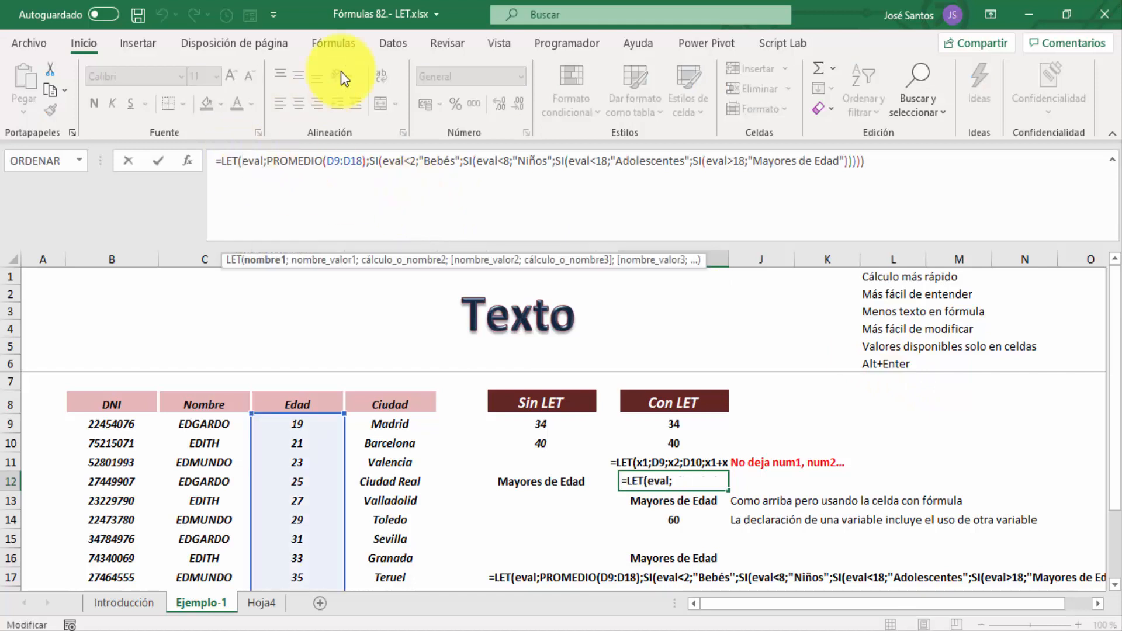
pyautogui.hotkey('alt', 'Return')
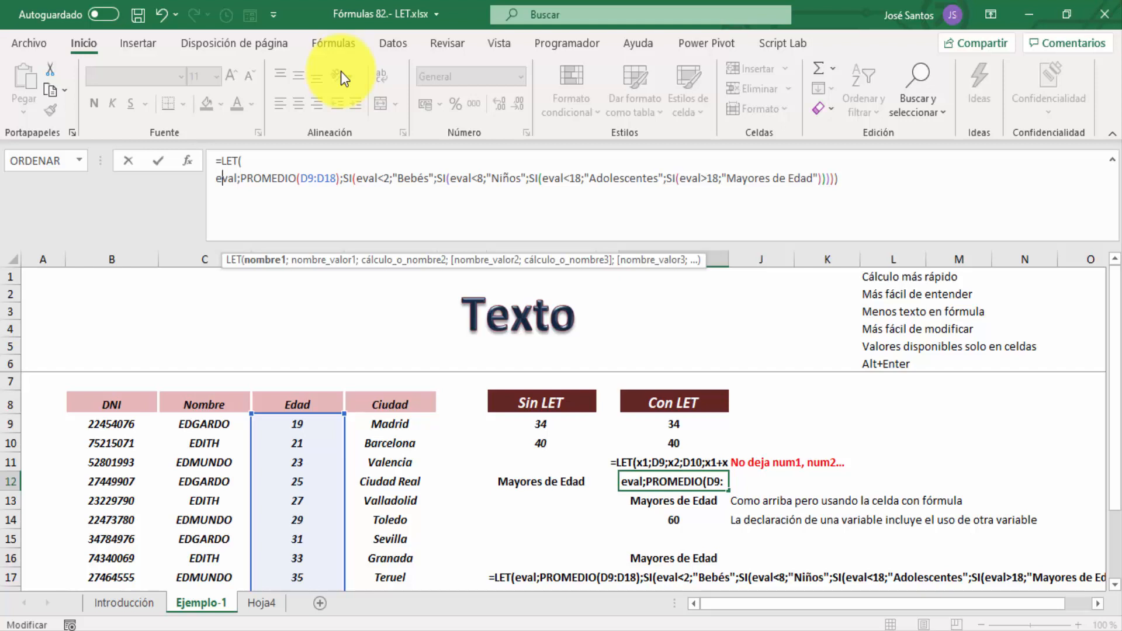
pyautogui.press('Right')
pyautogui.press('Right')
pyautogui.press('Right')
pyautogui.press('Right')
pyautogui.press('Right')
pyautogui.press('Right')
pyautogui.press('Right')
pyautogui.press('Right')
pyautogui.press('Right')
pyautogui.press('Right')
pyautogui.press('Right')
pyautogui.press('Right')
pyautogui.press('Right')
pyautogui.press('Right')
pyautogui.press('Right')
pyautogui.press('Right')
pyautogui.press('Right')
pyautogui.press('Right')
pyautogui.press('Right')
pyautogui.press('Right')
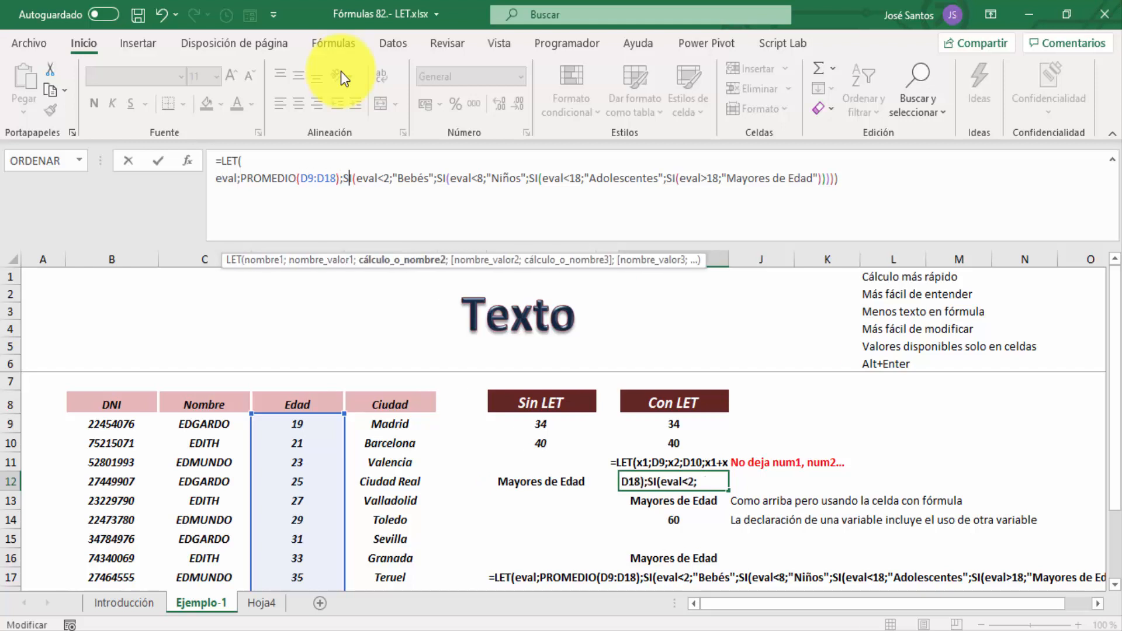
pyautogui.press('Left')
pyautogui.hotkey('alt', 'Return')
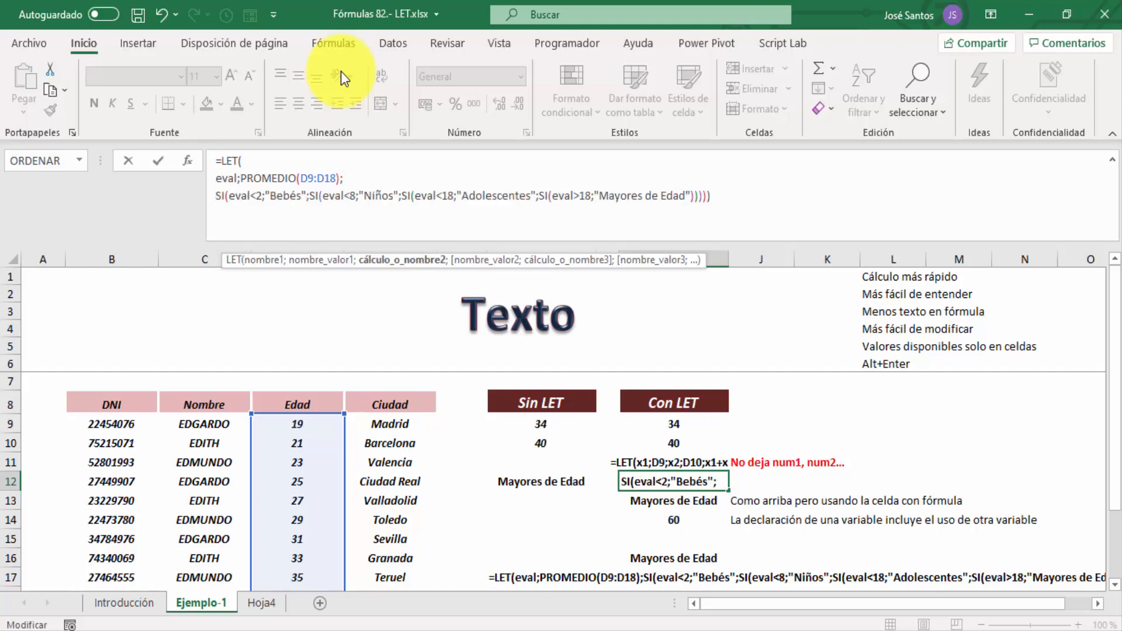
# Step: Place the nested SI tests eval<8, eval<18 and eval>18 of the I12 formula on separate lines
pyautogui.press('Right')
pyautogui.press('Right')
pyautogui.press('Right')
pyautogui.press('Right')
pyautogui.press('Right')
pyautogui.press('Right')
pyautogui.press('Right')
pyautogui.press('Right')
pyautogui.press('Right')
pyautogui.press('Right')
pyautogui.press('Right')
pyautogui.press('Right')
pyautogui.press('Right')
pyautogui.press('Right')
pyautogui.press('Right')
pyautogui.press('Right')
pyautogui.press('Right')
pyautogui.press('Right')
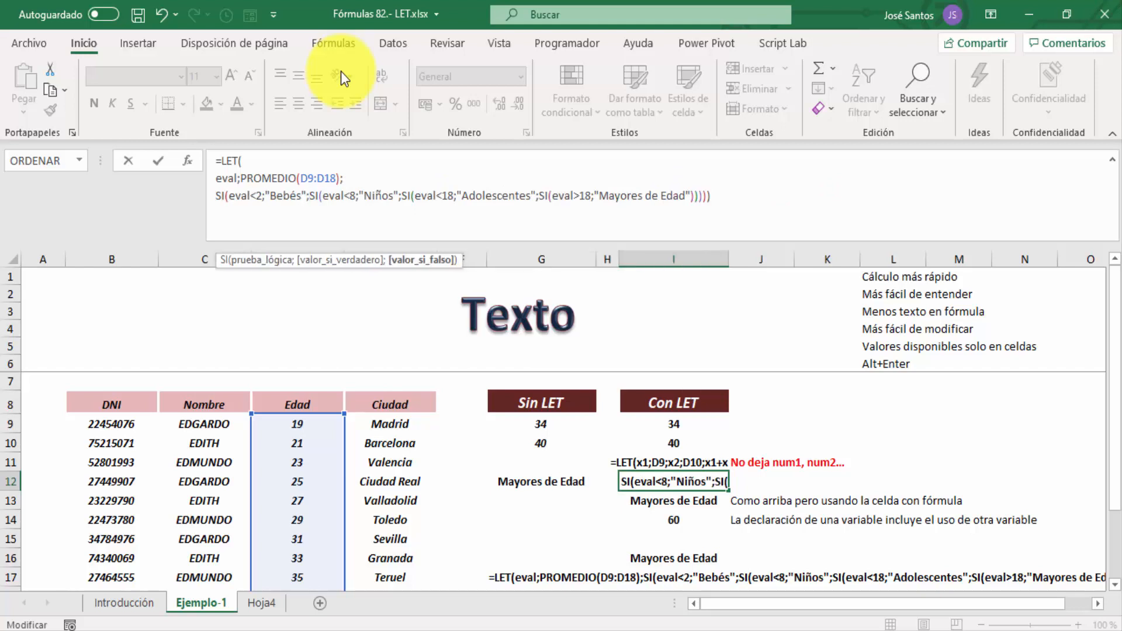
pyautogui.hotkey('alt', 'Return')
pyautogui.press('Right')
pyautogui.press('Right')
pyautogui.press('Right')
pyautogui.press('Right')
pyautogui.press('Right')
pyautogui.press('Right')
pyautogui.press('Right')
pyautogui.press('Right')
pyautogui.press('Right')
pyautogui.press('Right')
pyautogui.press('Right')
pyautogui.press('Right')
pyautogui.press('Right')
pyautogui.press('Right')
pyautogui.press('Right')
pyautogui.press('Right')
pyautogui.press('Right')
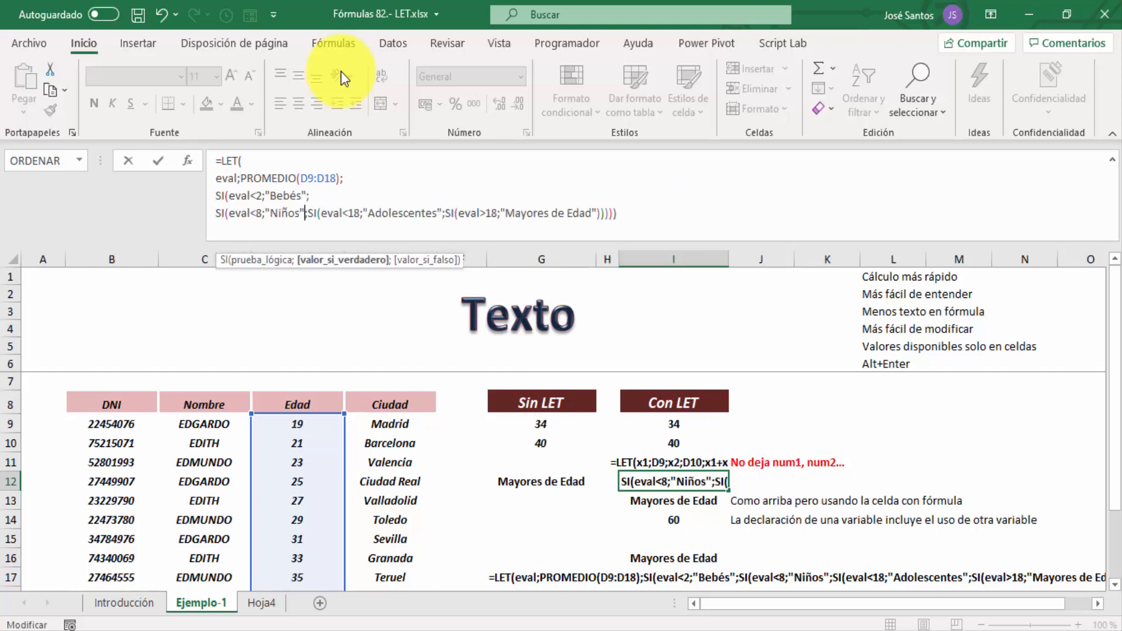
pyautogui.hotkey('alt', 'Return')
pyautogui.press('Right')
pyautogui.press('Right')
pyautogui.press('Right')
pyautogui.press('Right')
pyautogui.press('Right')
pyautogui.press('Right')
pyautogui.press('Right')
pyautogui.press('Right')
pyautogui.press('Right')
pyautogui.press('Right')
pyautogui.press('Right')
pyautogui.press('Right')
pyautogui.press('Right')
pyautogui.press('Right')
pyautogui.press('Right')
pyautogui.press('Right')
pyautogui.press('Right')
pyautogui.press('Right')
pyautogui.press('Right')
pyautogui.press('Right')
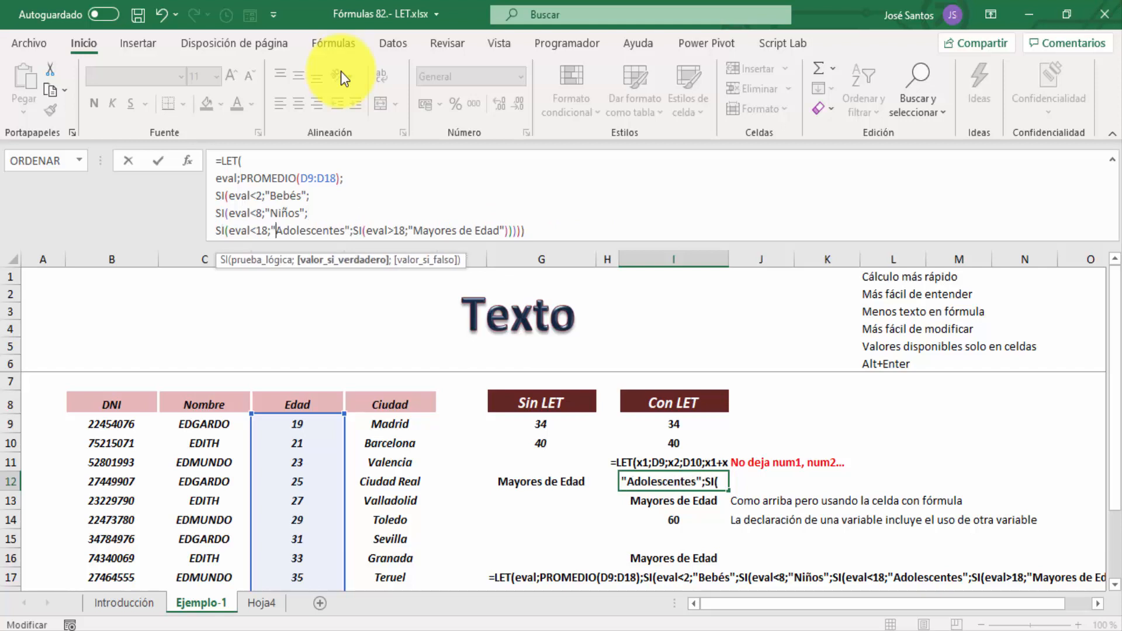
pyautogui.hotkey('alt', 'Return')
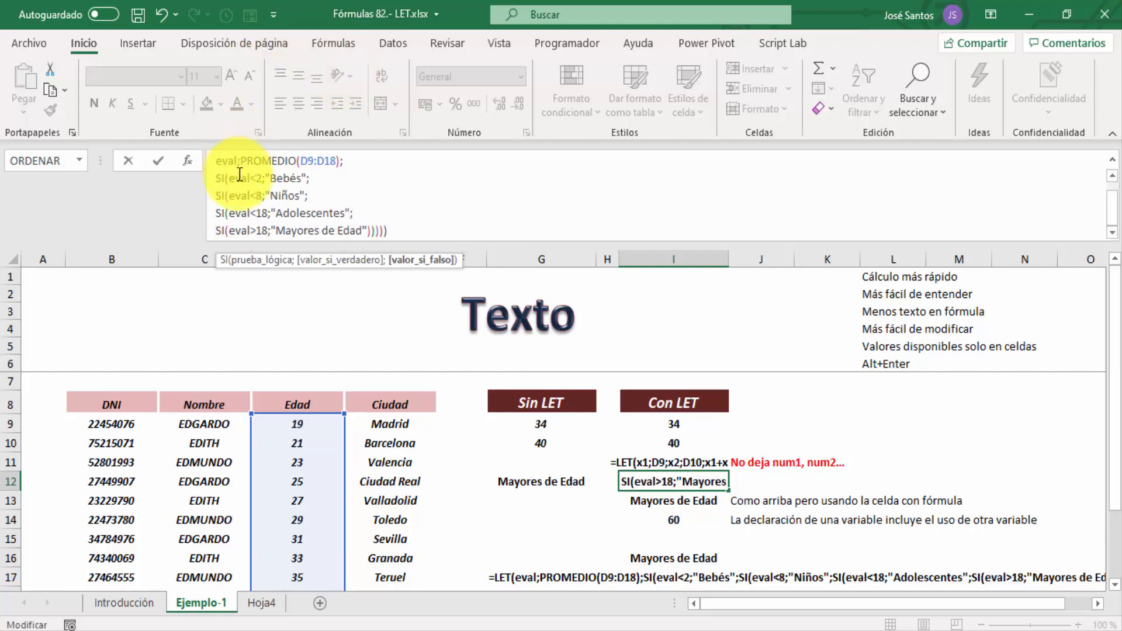
# Step: Review the I12 formula line by line from =LET( to the closing parentheses, and commit the multi-line layout
pyautogui.click(252, 192)
pyautogui.press('Up')
pyautogui.press('Up')
pyautogui.press('Up')
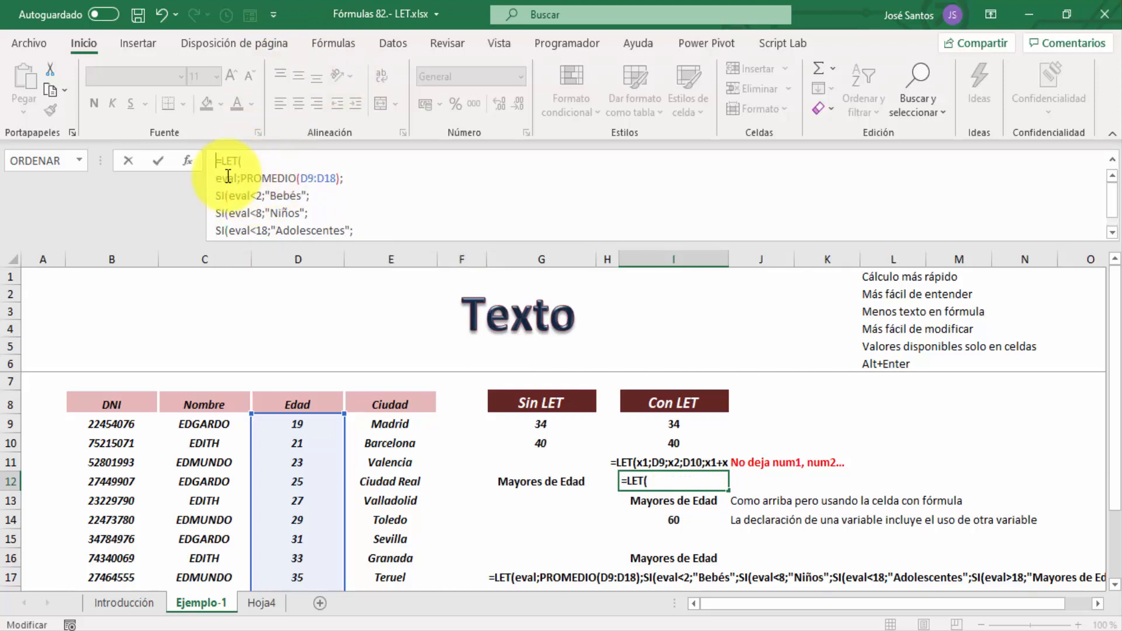
pyautogui.click(284, 197)
pyautogui.press('Down')
pyautogui.press('Down')
pyautogui.press('Down')
pyautogui.press('Down')
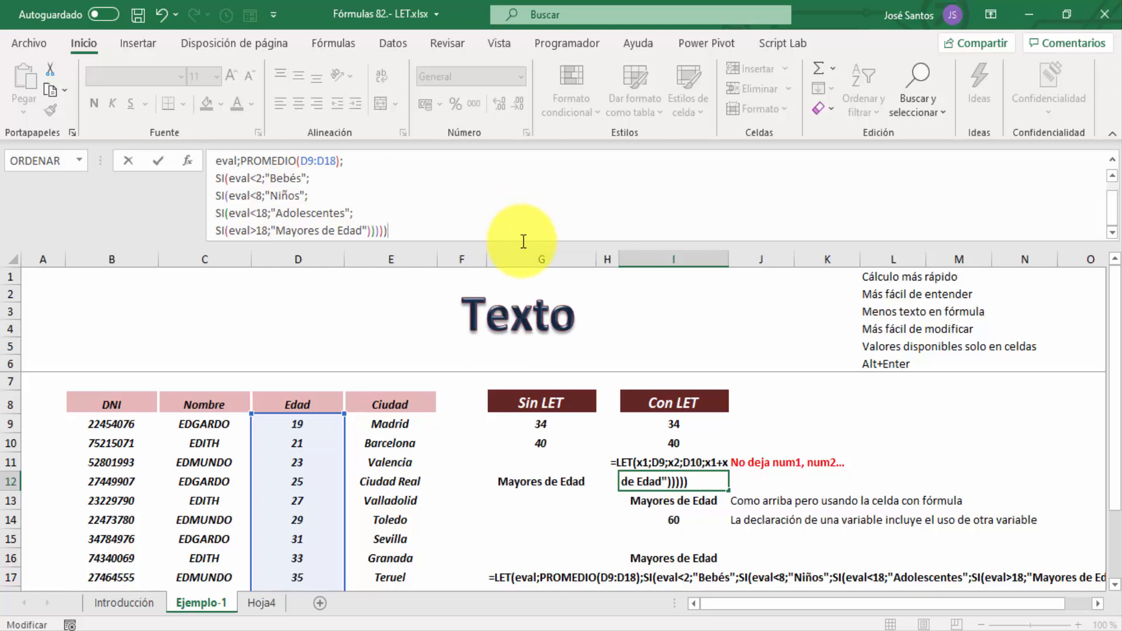
pyautogui.press('Return')
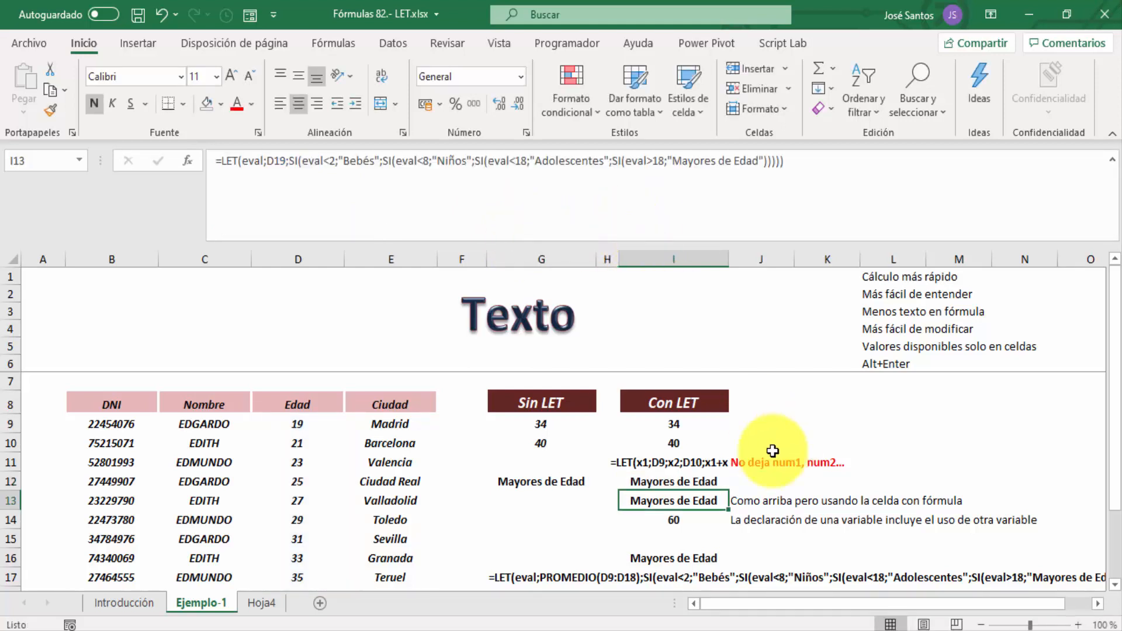
pyautogui.click(680, 516)
pyautogui.click(676, 505)
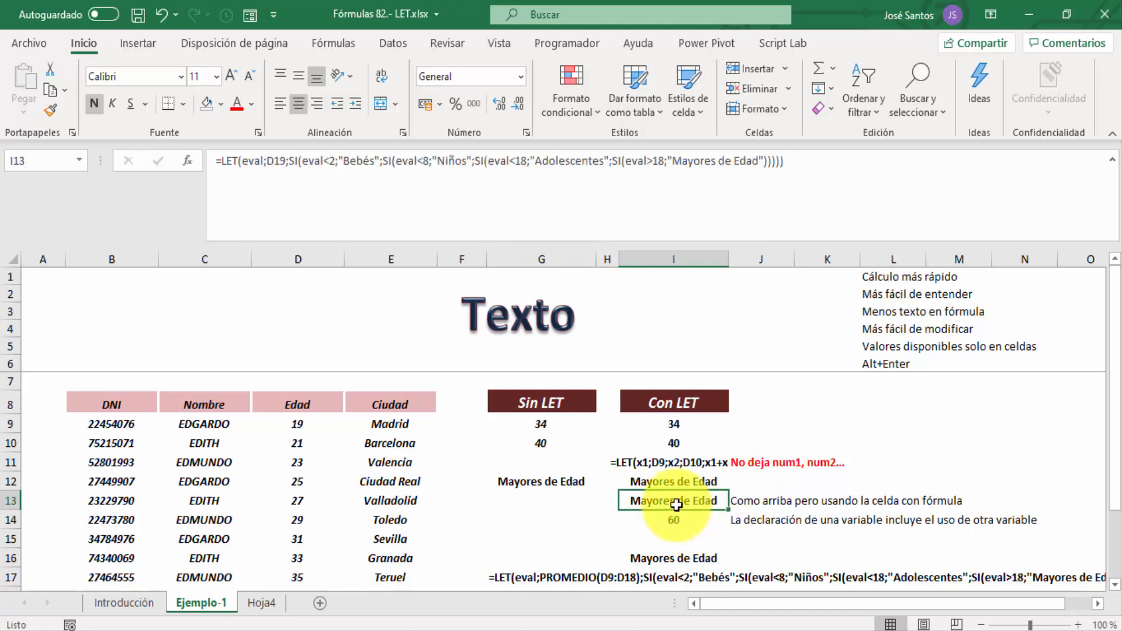
# Step: Compare the single-line LET formula in I13 with the multi-line version in I12
pyautogui.doubleClick(676, 505)
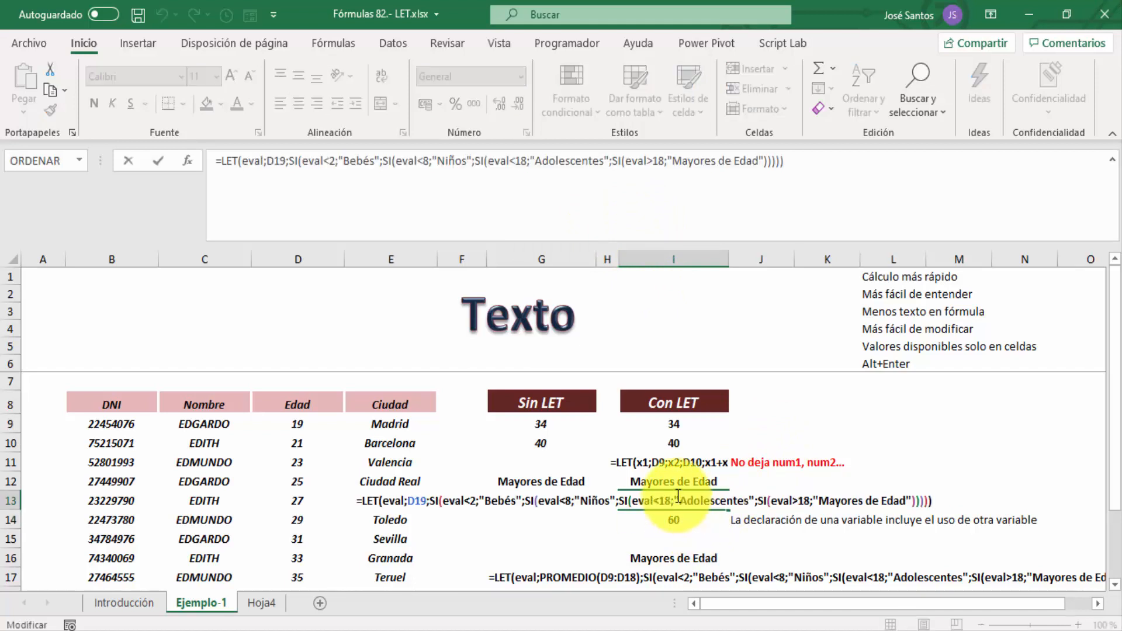
pyautogui.press('Escape')
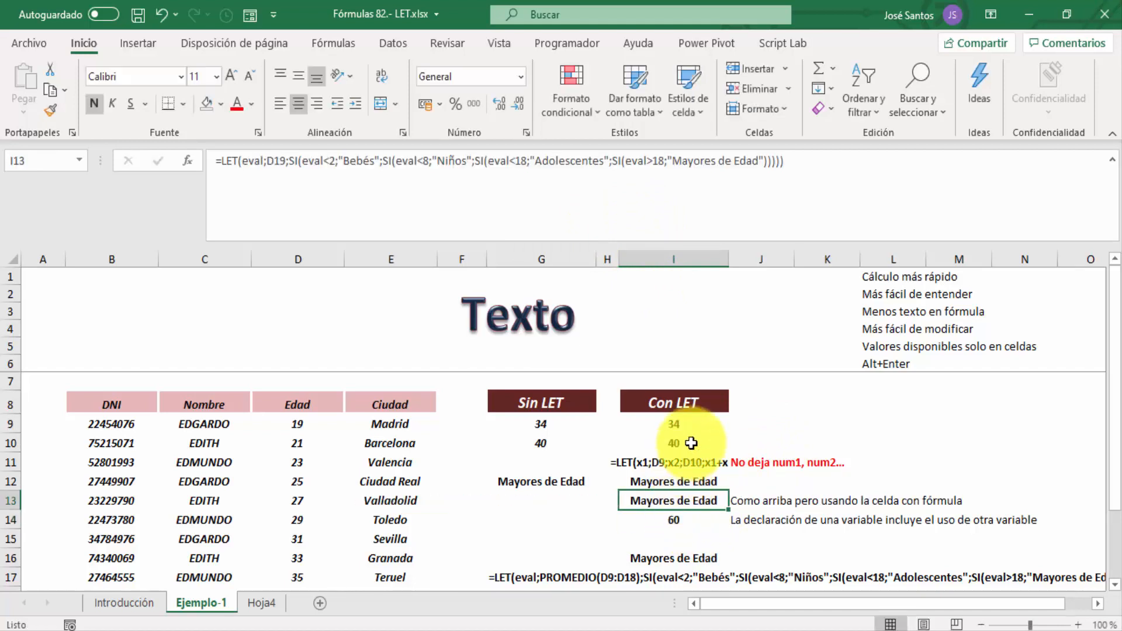
pyautogui.click(672, 480)
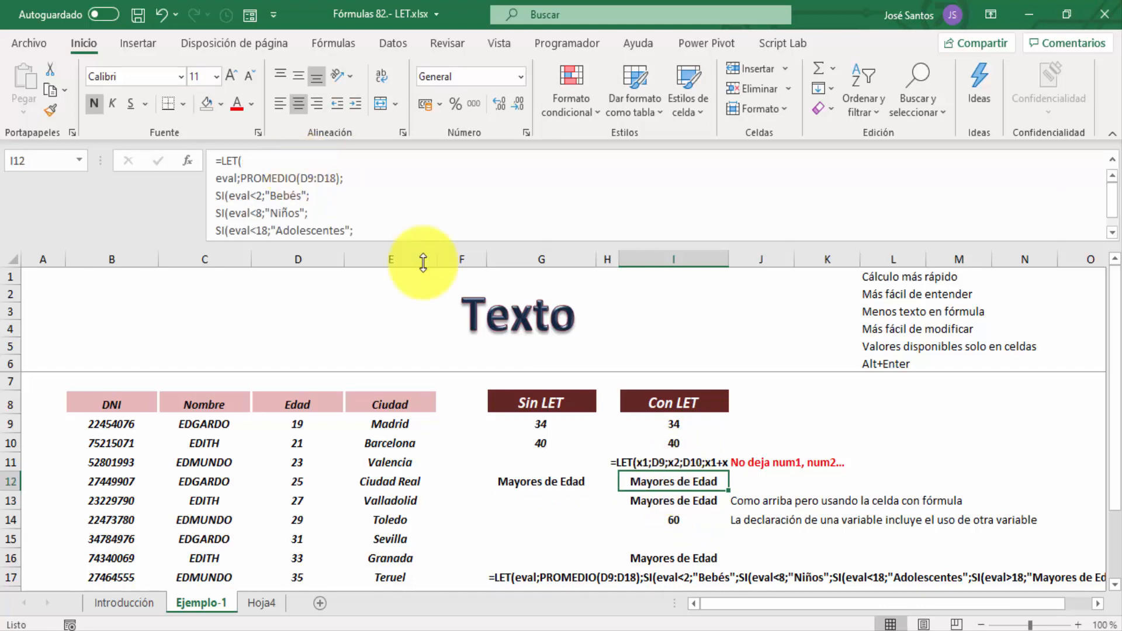
pyautogui.click(670, 504)
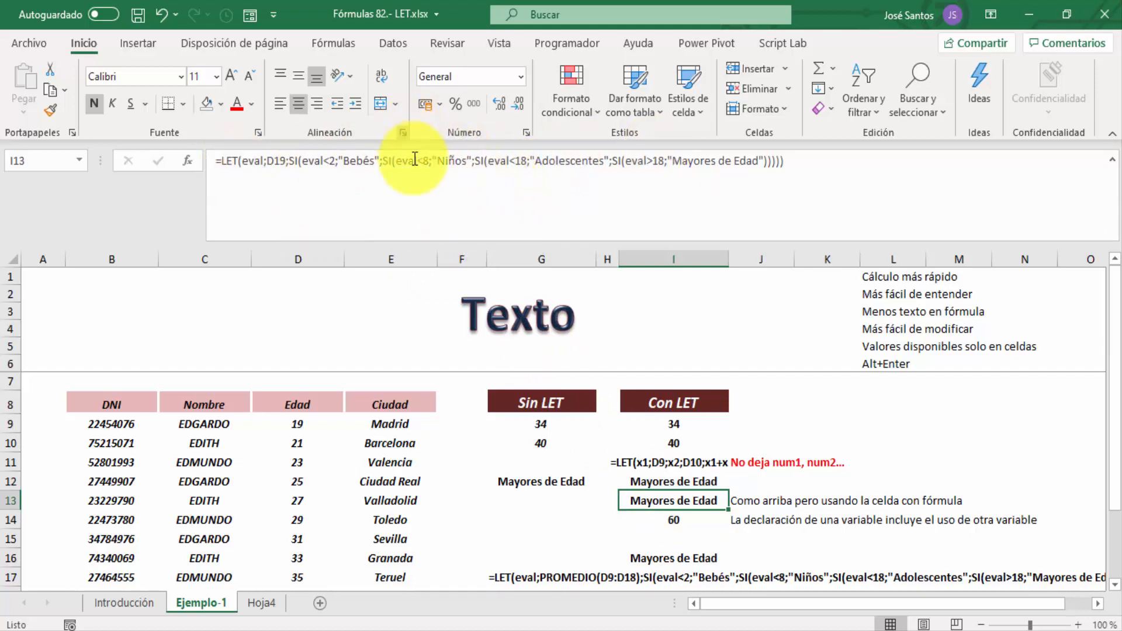
pyautogui.click(660, 476)
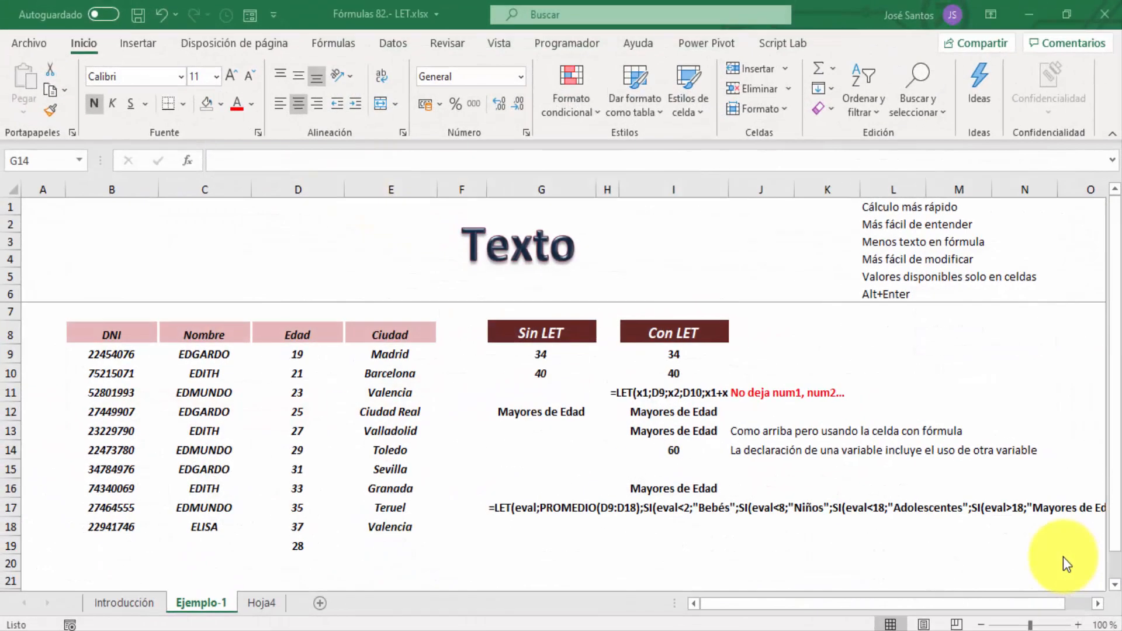
# Step: Start a LET formula in G14 with x as its first name
pyautogui.click(530, 450)
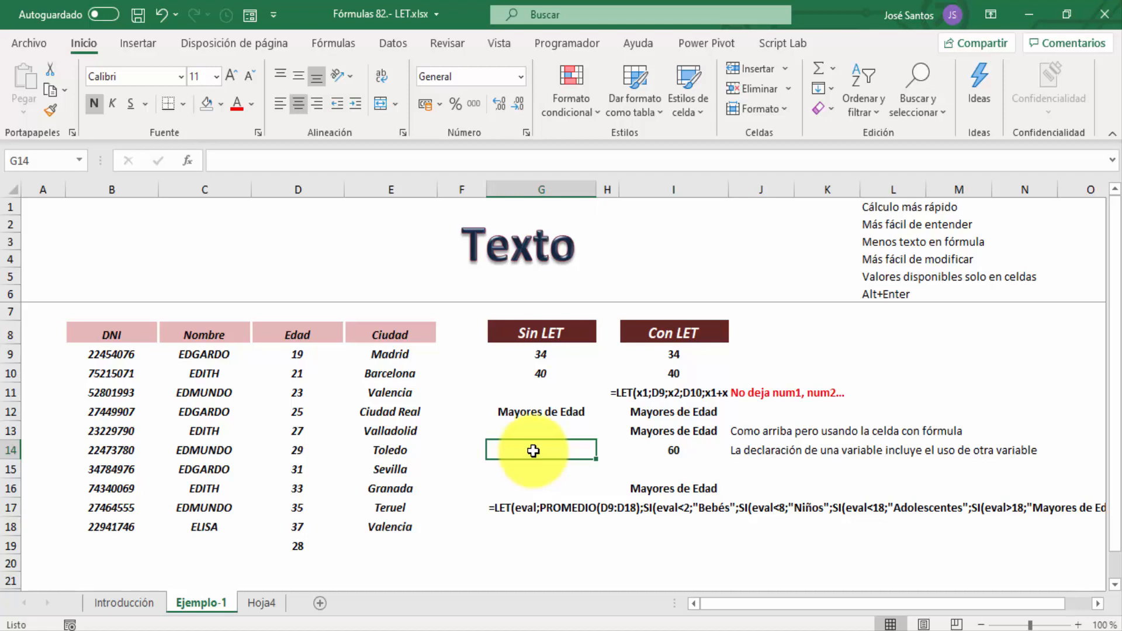
pyautogui.write('=le')
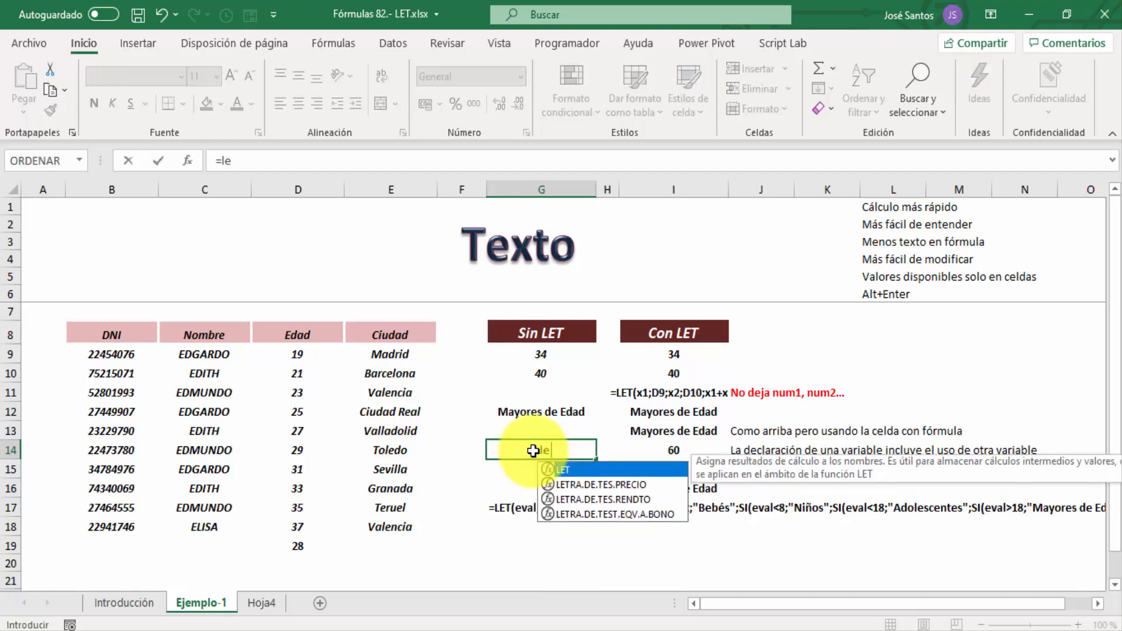
pyautogui.write('t(x')
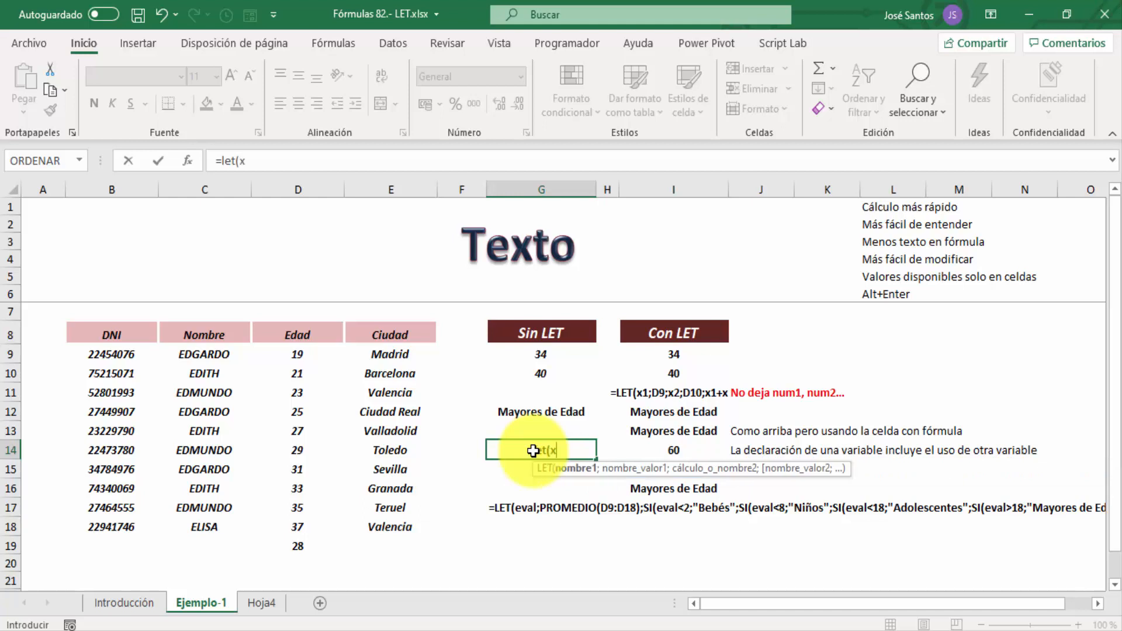
pyautogui.write(',')
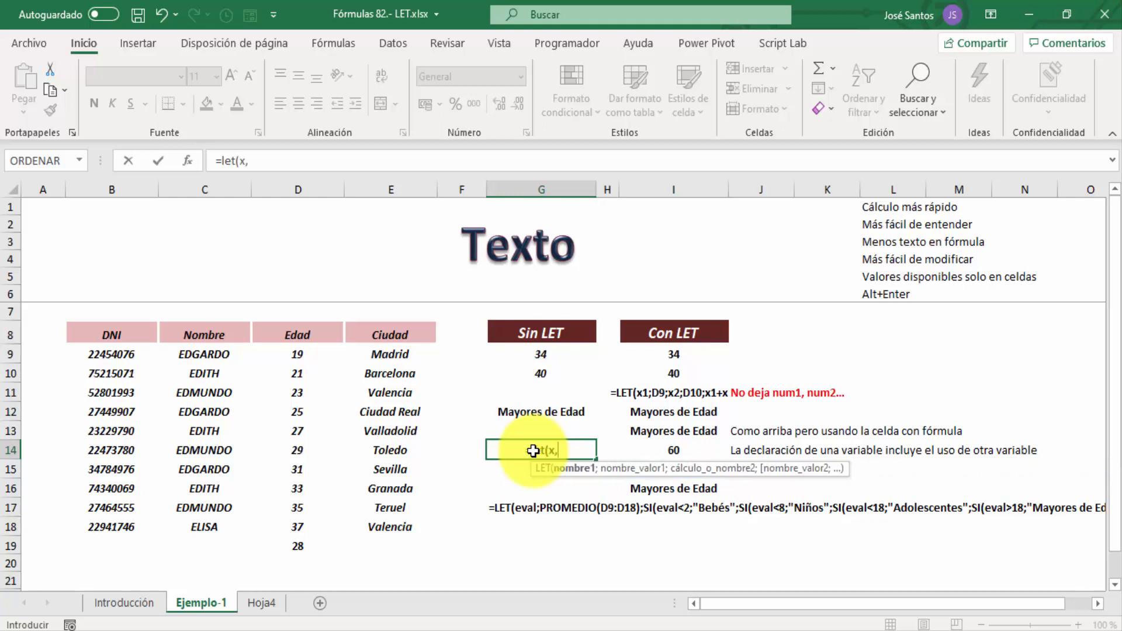
pyautogui.write('15;')
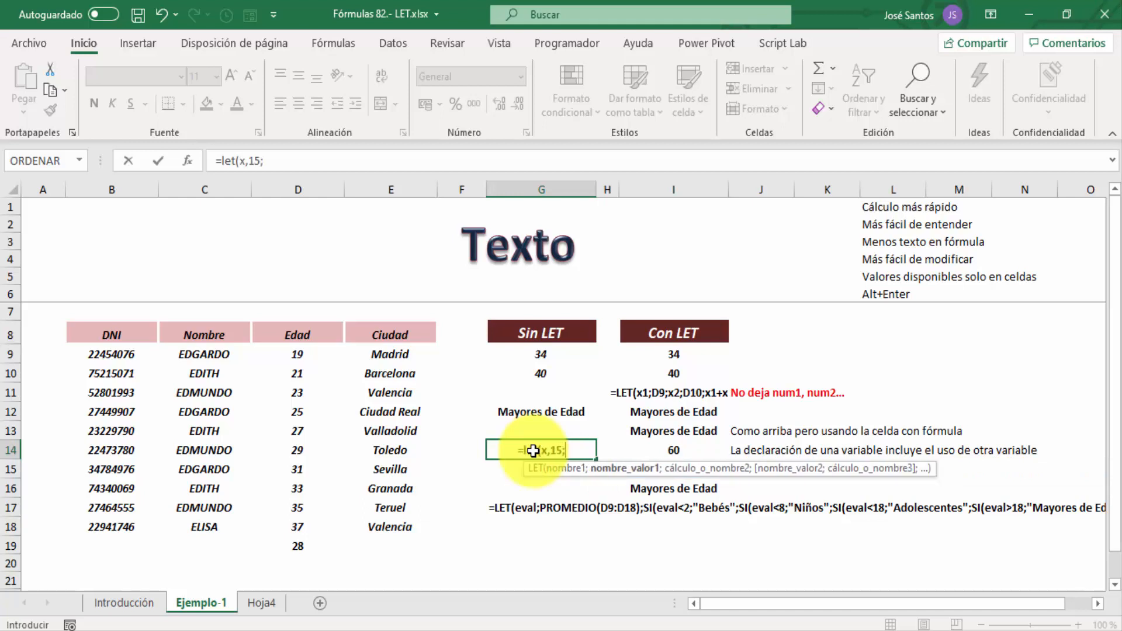
pyautogui.write('y')
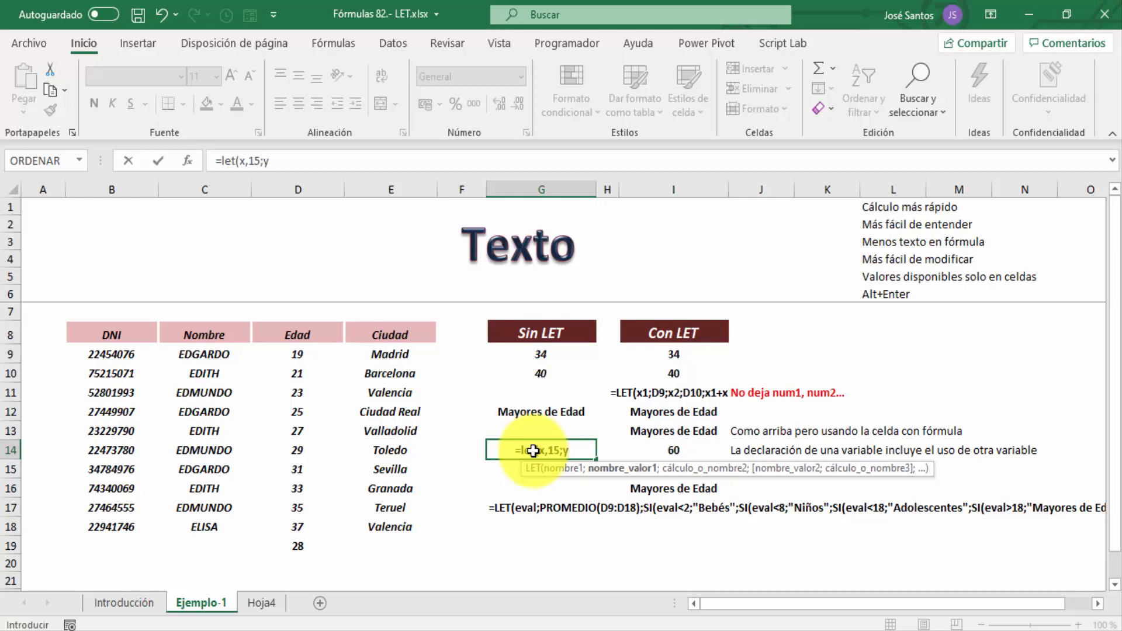
pyautogui.write('x')
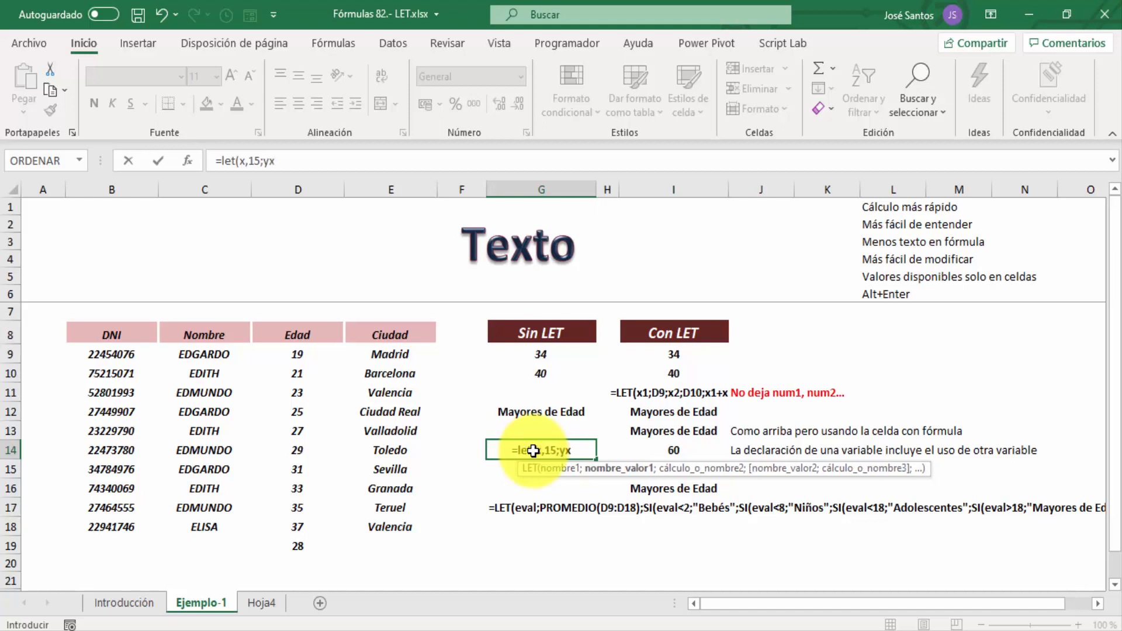
pyautogui.press('BackSpace')
pyautogui.write(',')
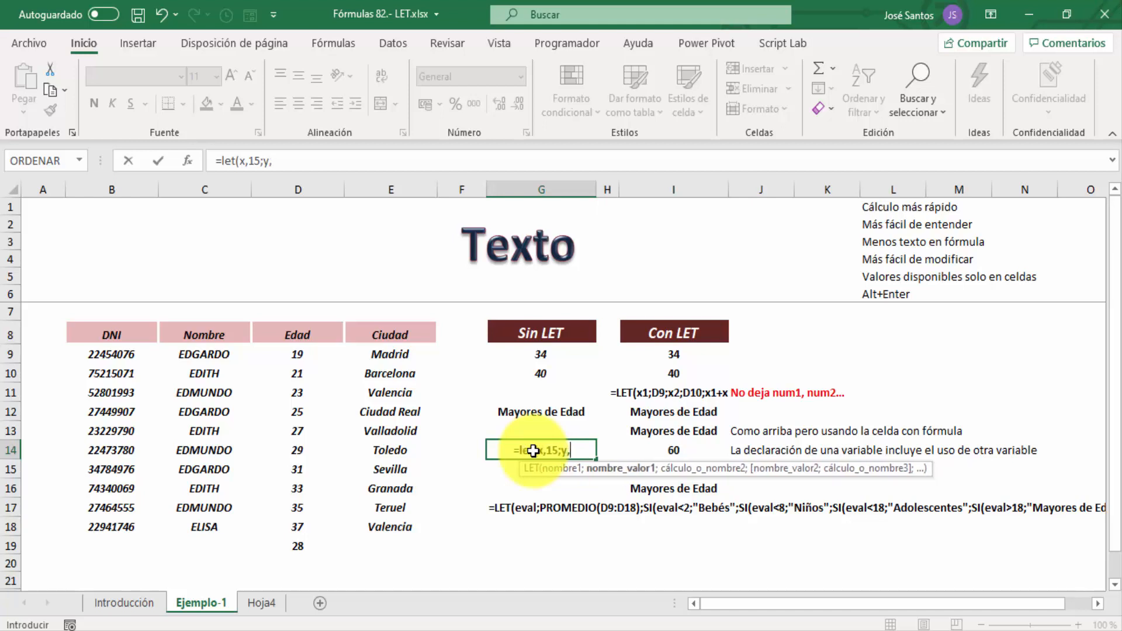
pyautogui.write('x')
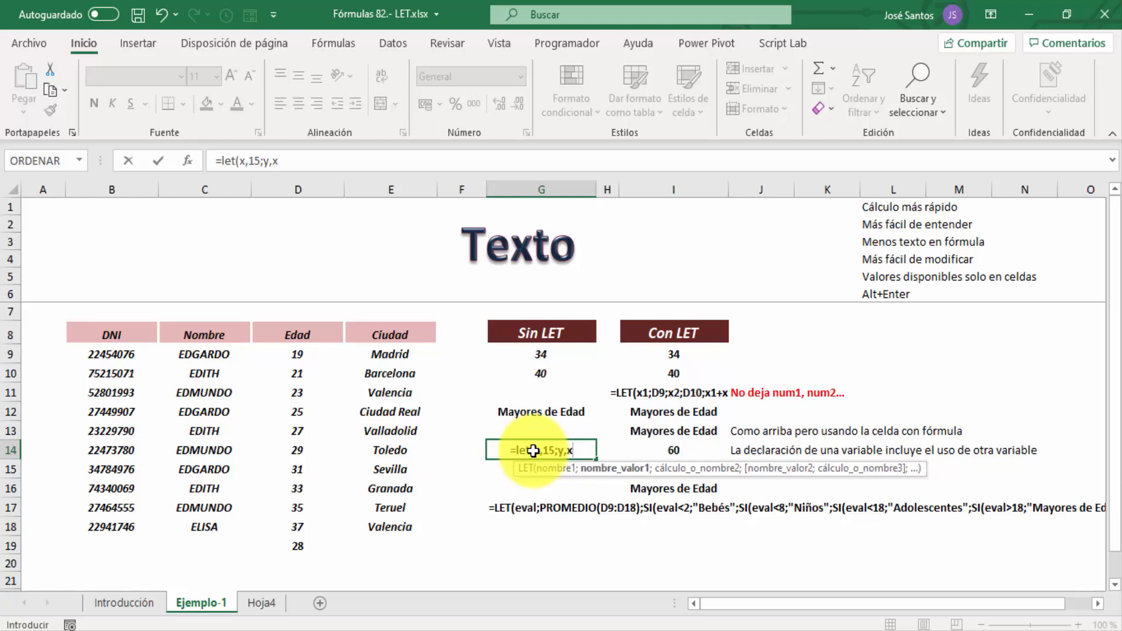
pyautogui.write('*2;')
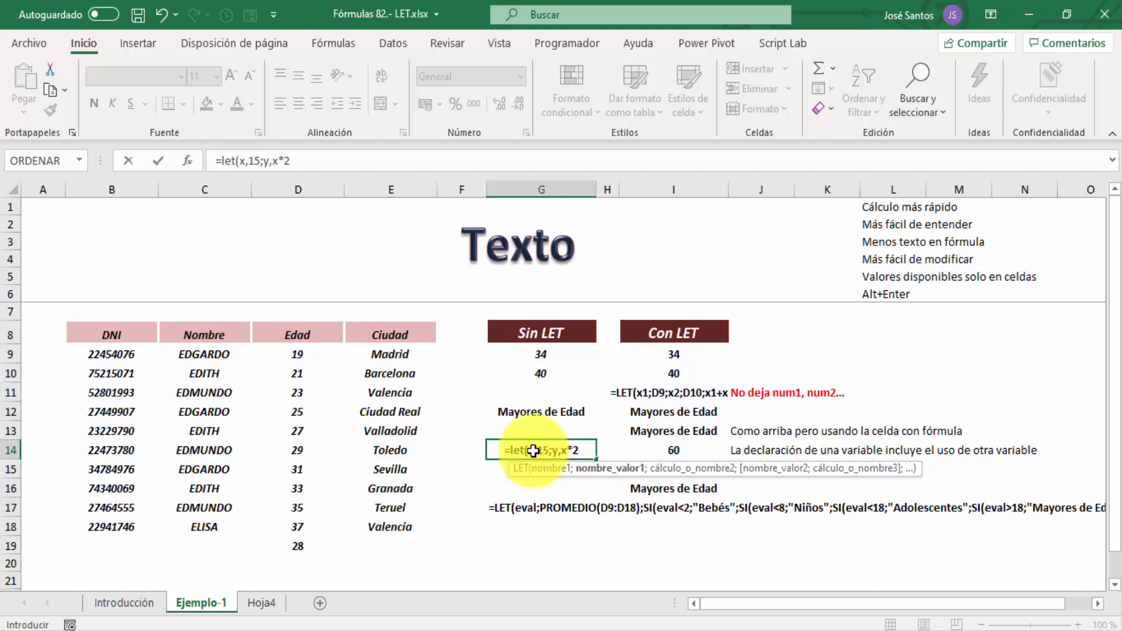
pyautogui.press('BackSpace')
pyautogui.press('BackSpace')
pyautogui.press('BackSpace')
pyautogui.press('BackSpace')
pyautogui.press('BackSpace')
pyautogui.press('BackSpace')
pyautogui.press('BackSpace')
pyautogui.press('BackSpace')
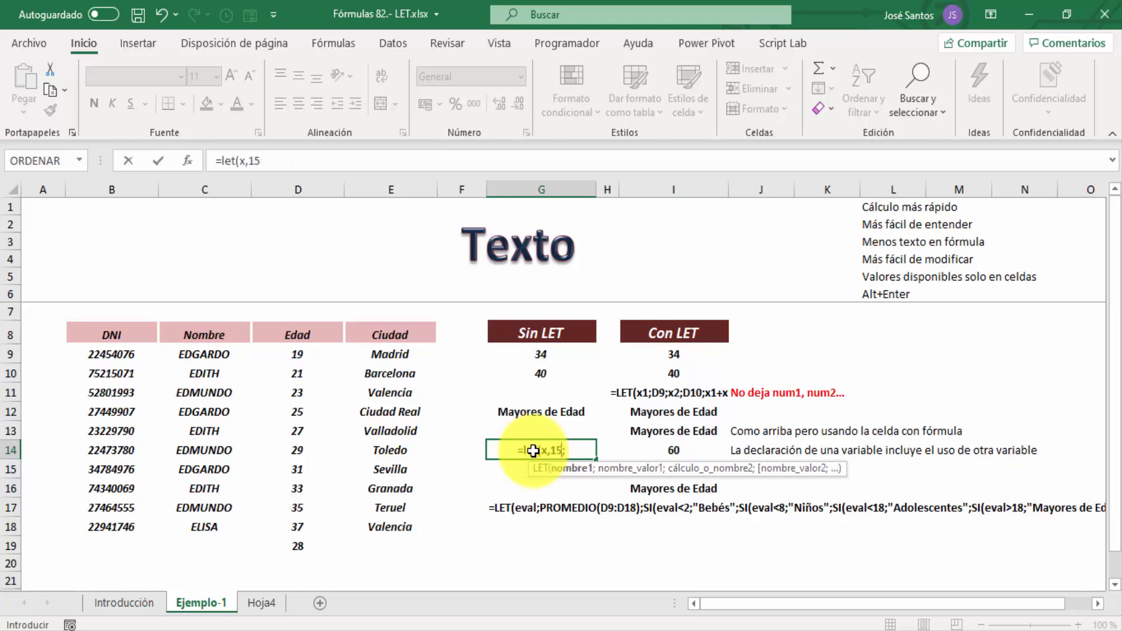
pyautogui.press('BackSpace')
pyautogui.press('BackSpace')
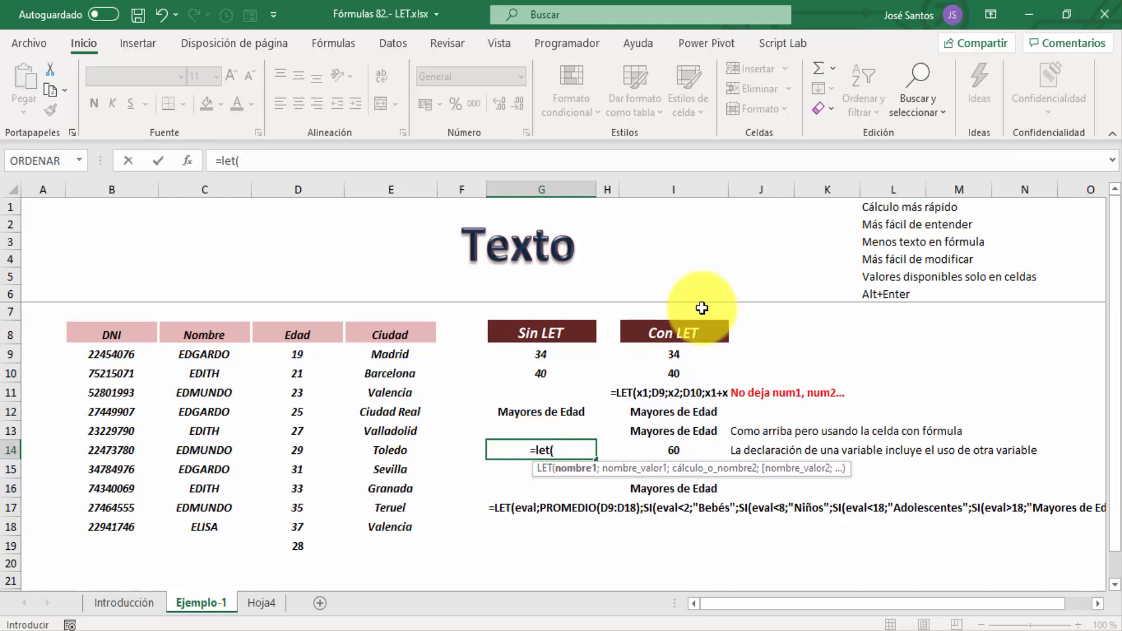
# Step: Declare x as 15 and y as x*2 in the G14 LET formula, separating the arguments with semicolons
pyautogui.write(';')
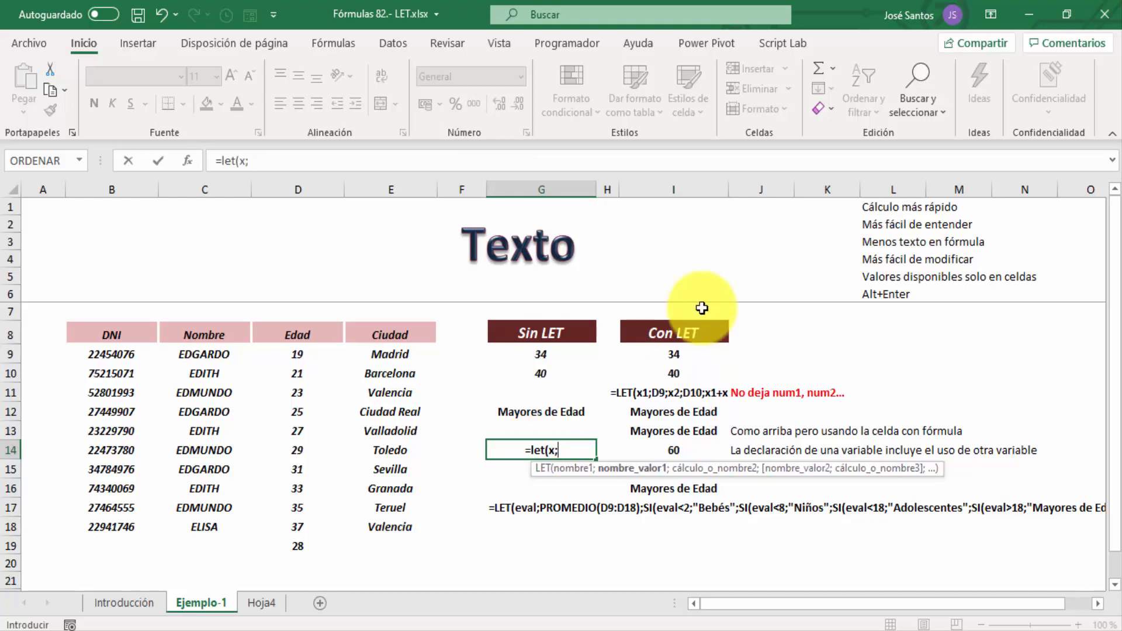
pyautogui.write('15')
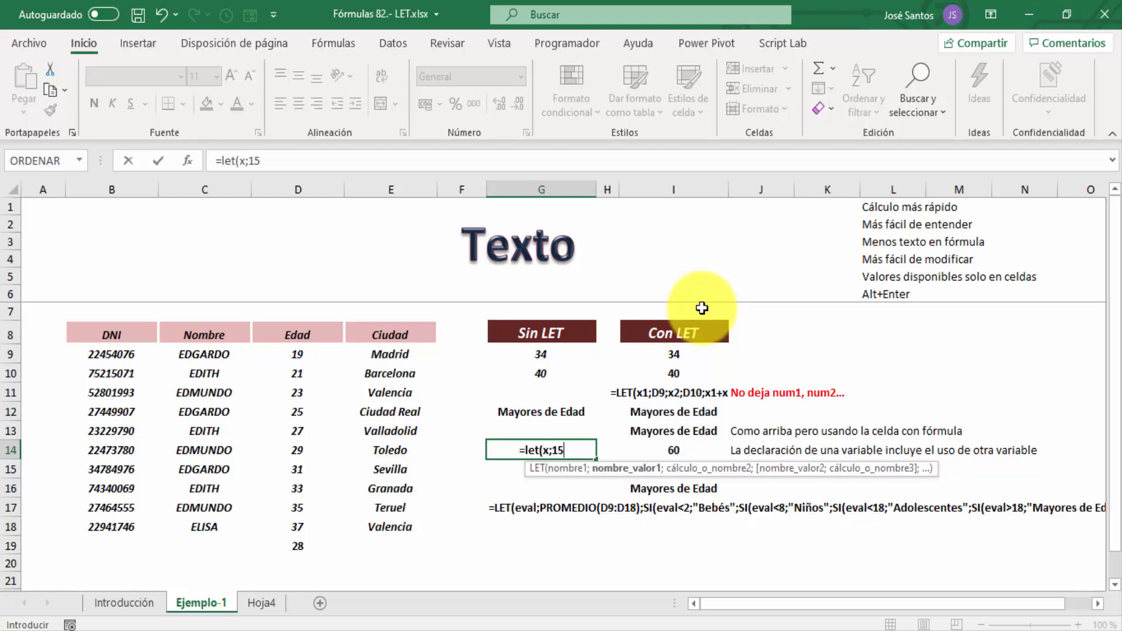
pyautogui.write(';')
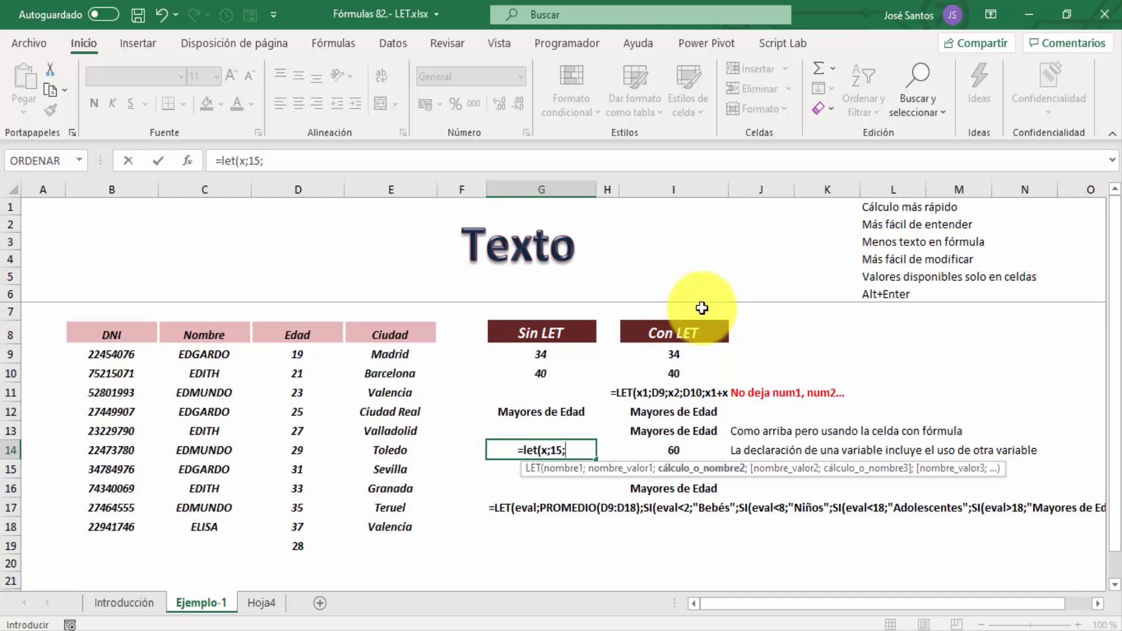
pyautogui.write('y;x')
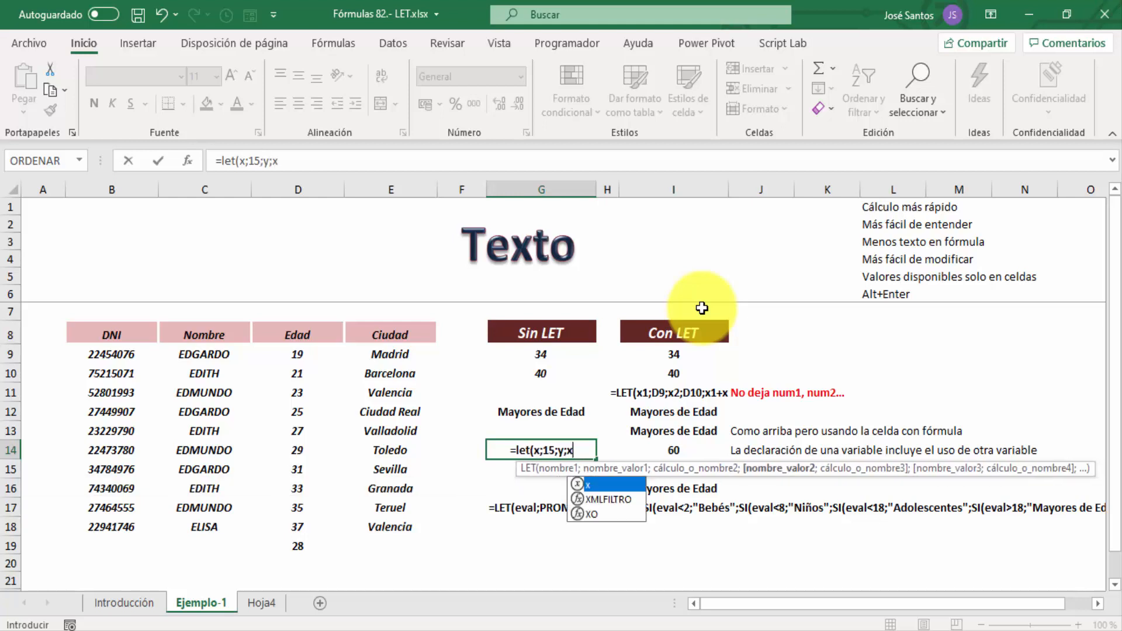
pyautogui.write('*2')
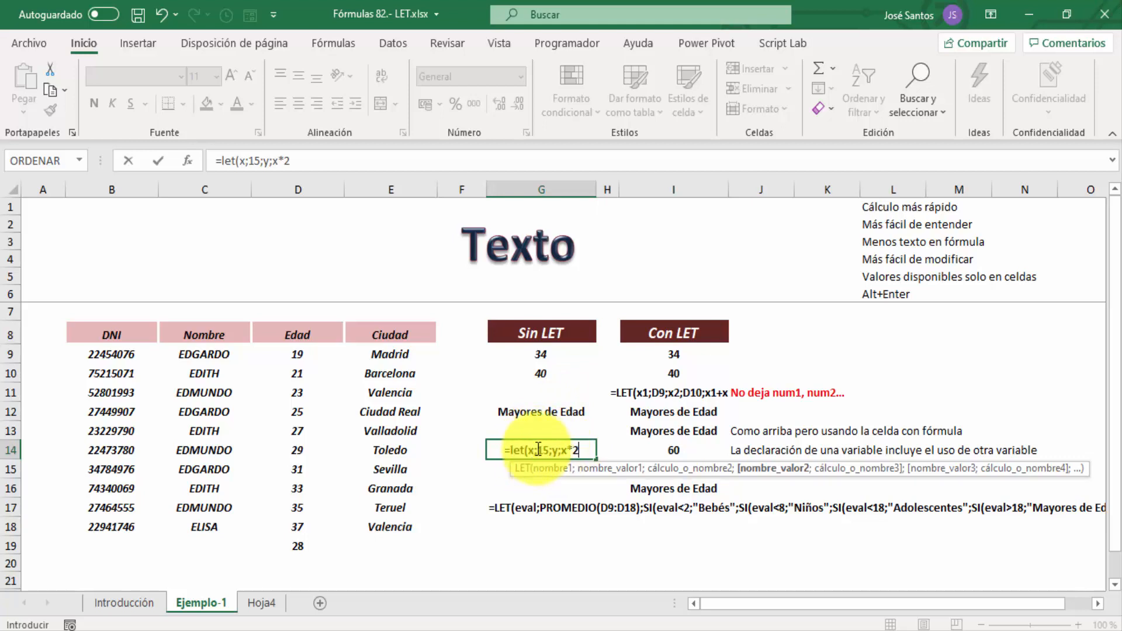
pyautogui.write(';')
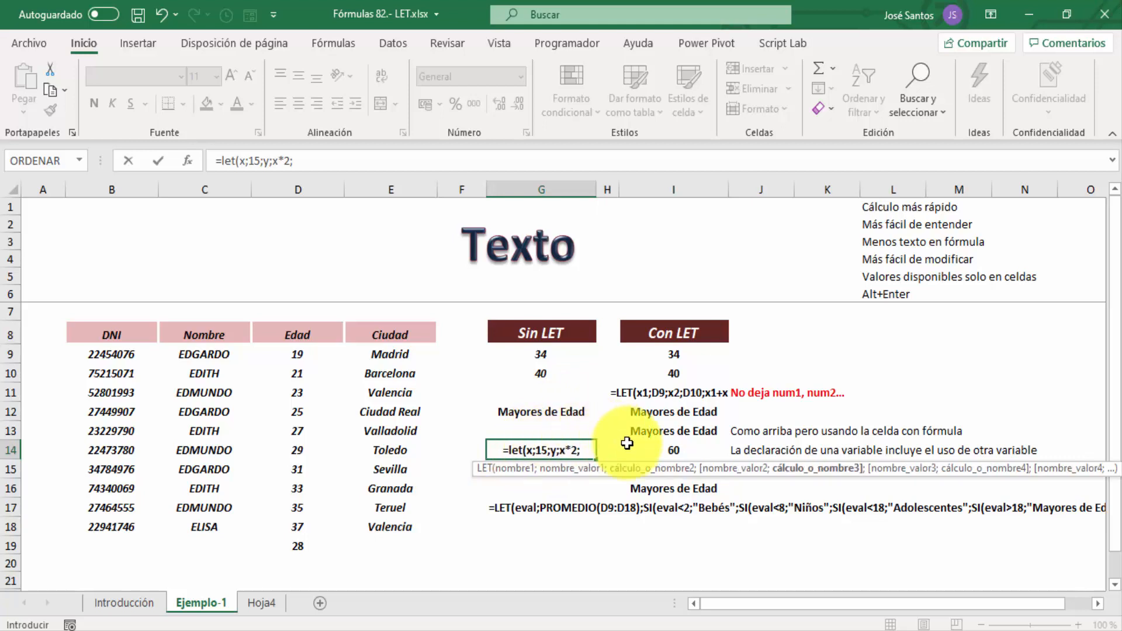
# Step: Finish the G14 LET formula with the calculation x+y, and commit it while keeping the cell selected
pyautogui.write('x')
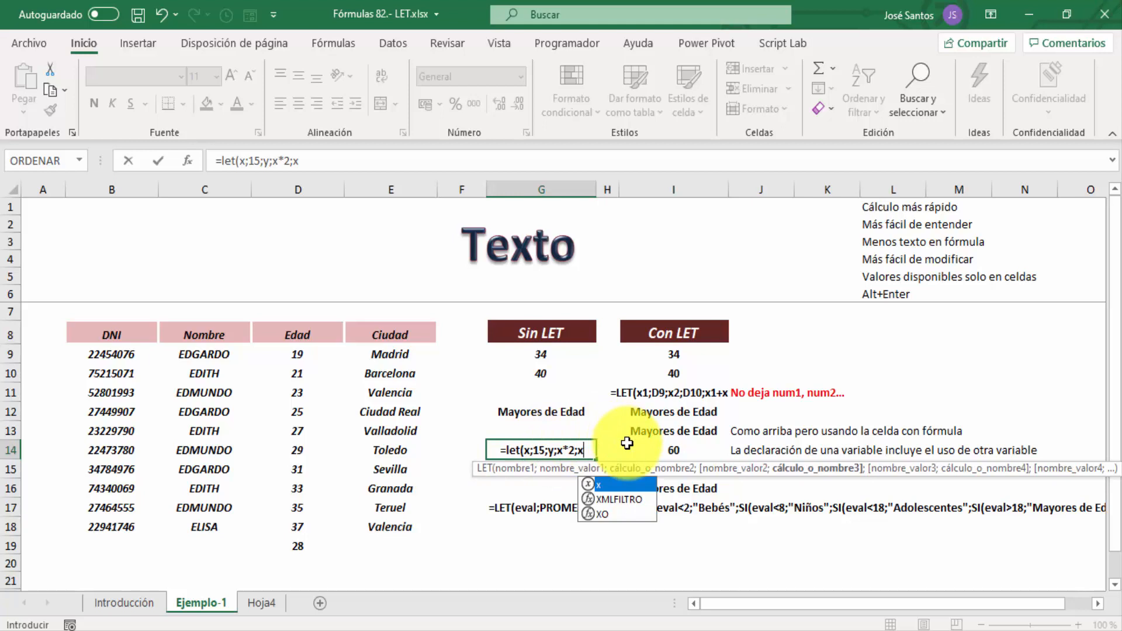
pyautogui.write('+y')
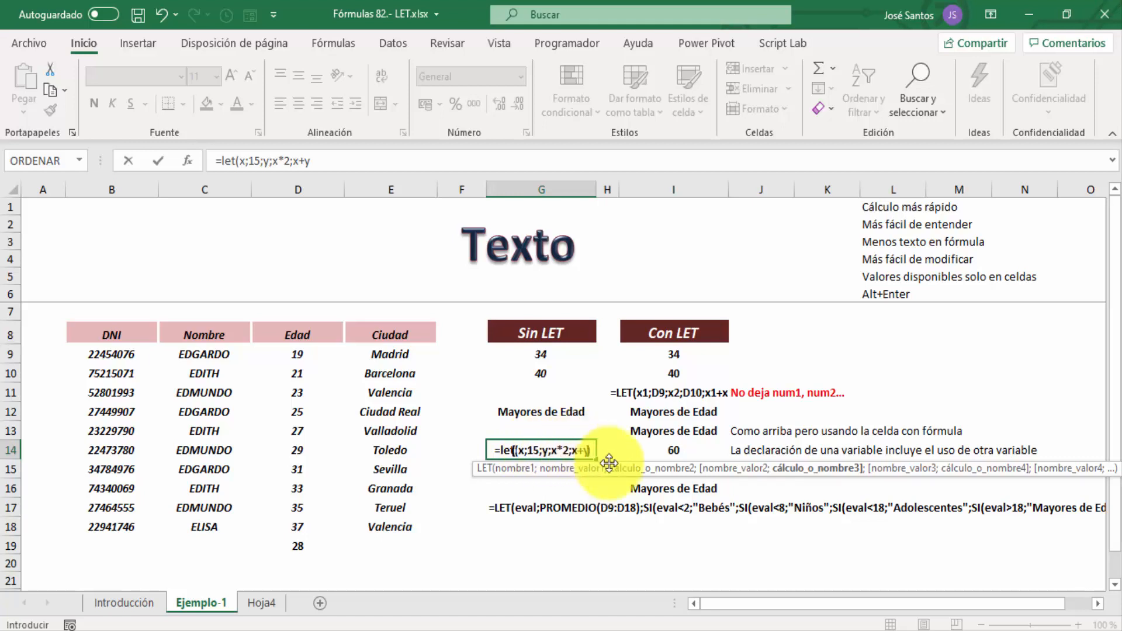
pyautogui.write(')')
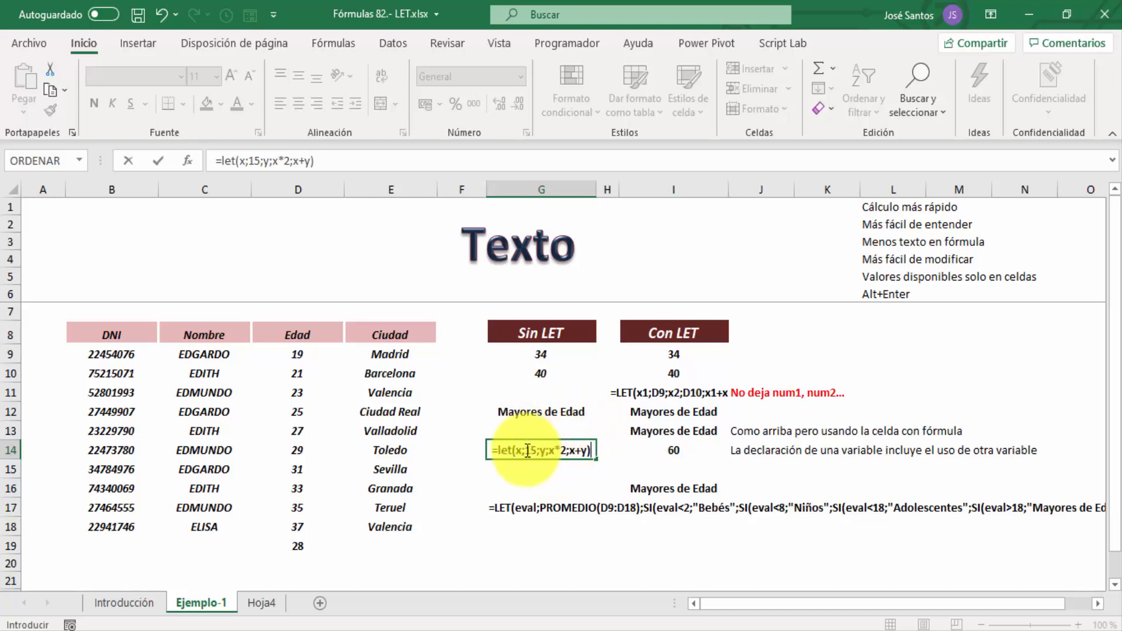
pyautogui.hotkey('ctrl', 'Return')
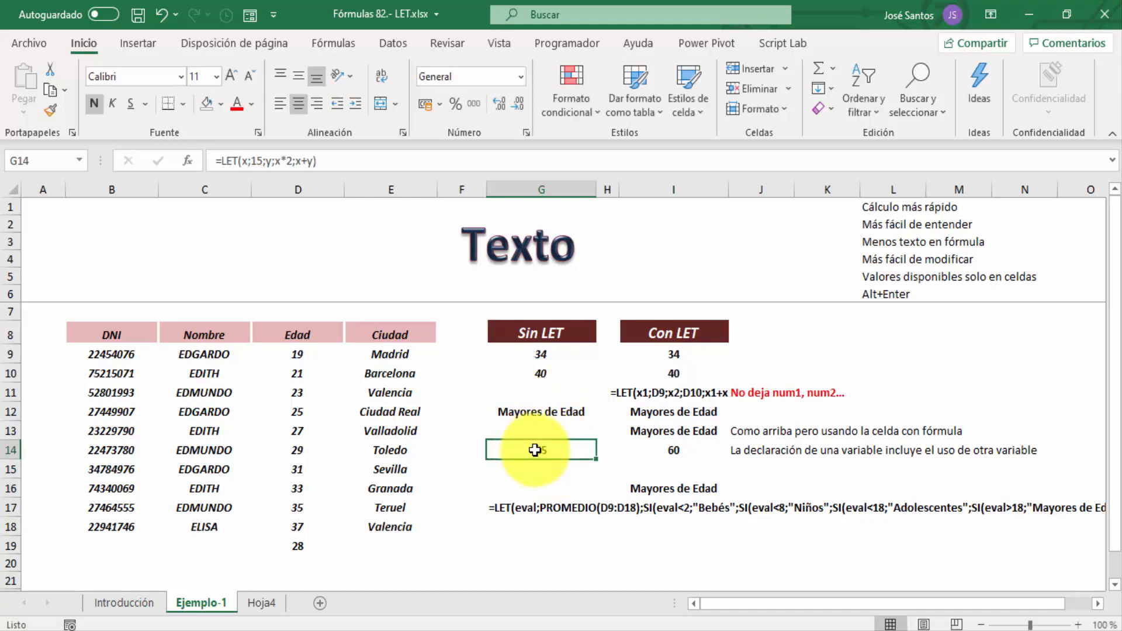